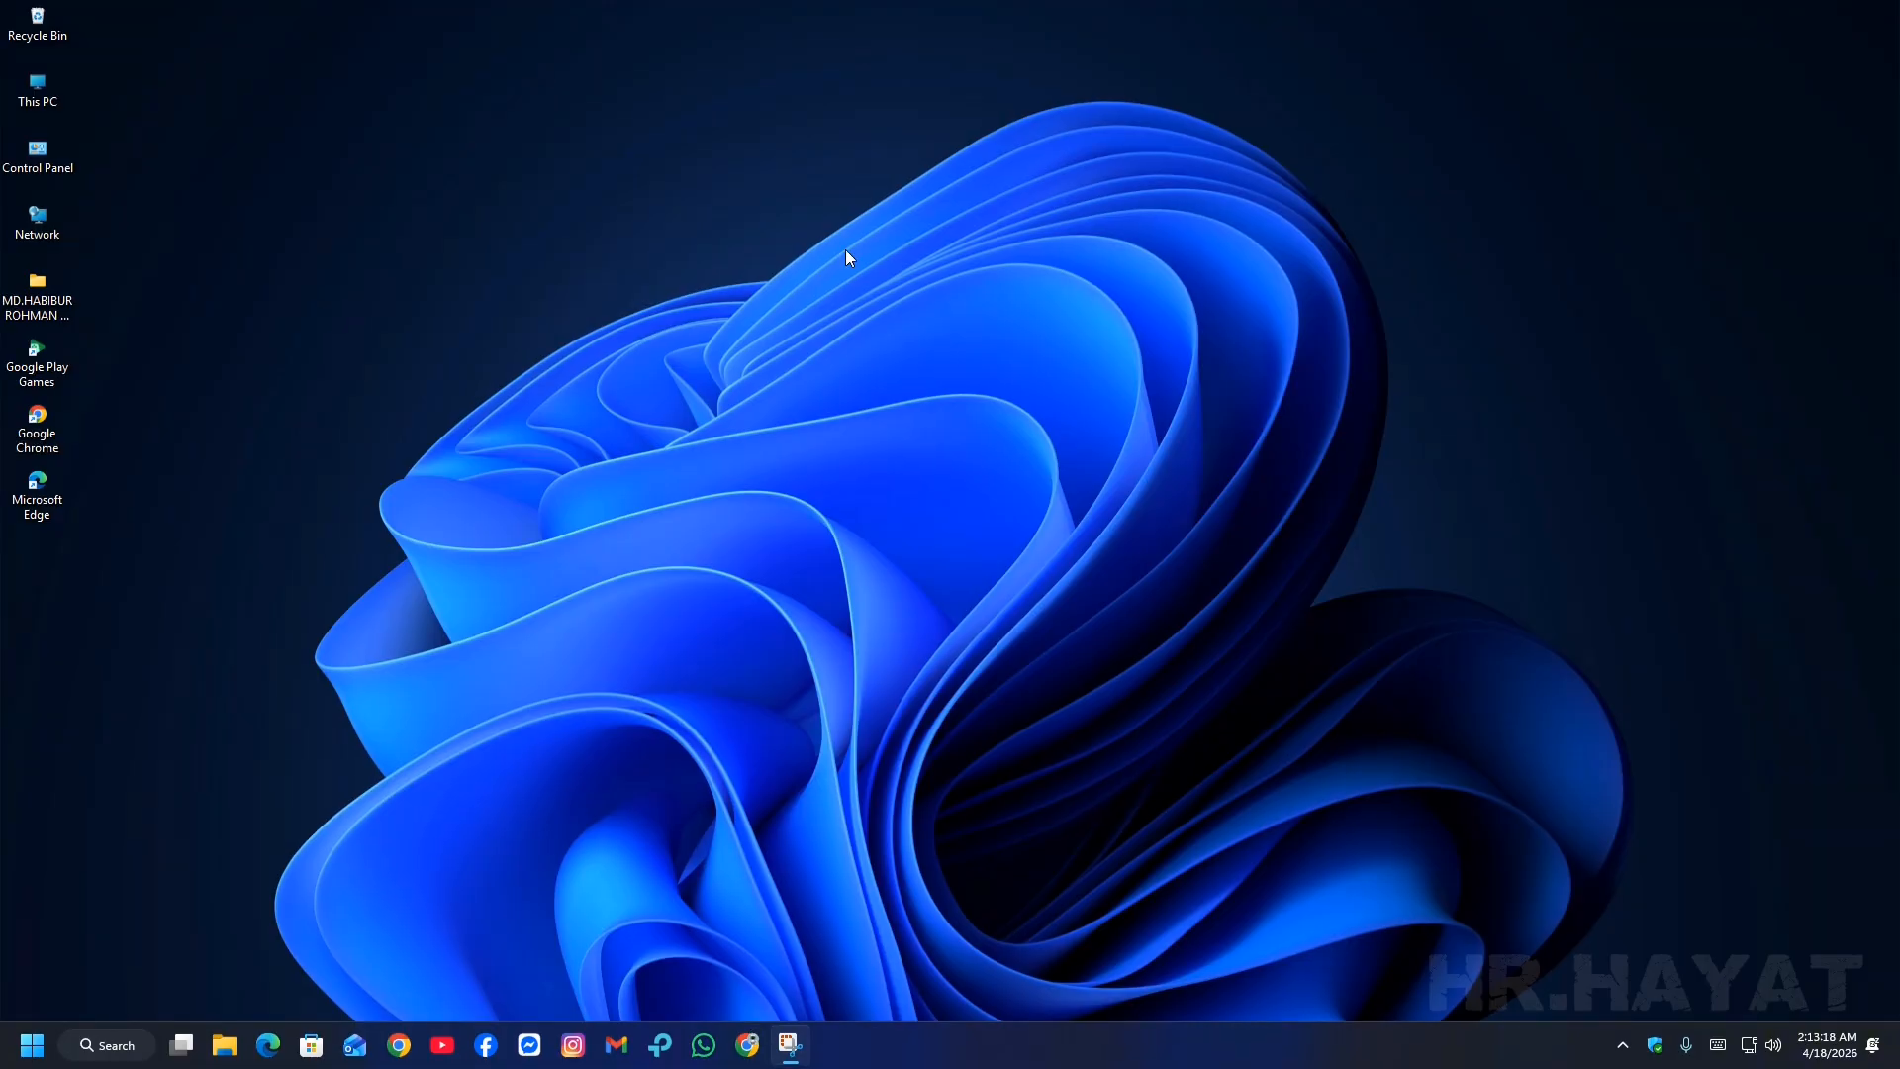
In Chrome, search for "windows 11 iso file download" and download the media creation tool from Microsoft's Download Windows 11 page
left_click(747, 1045)
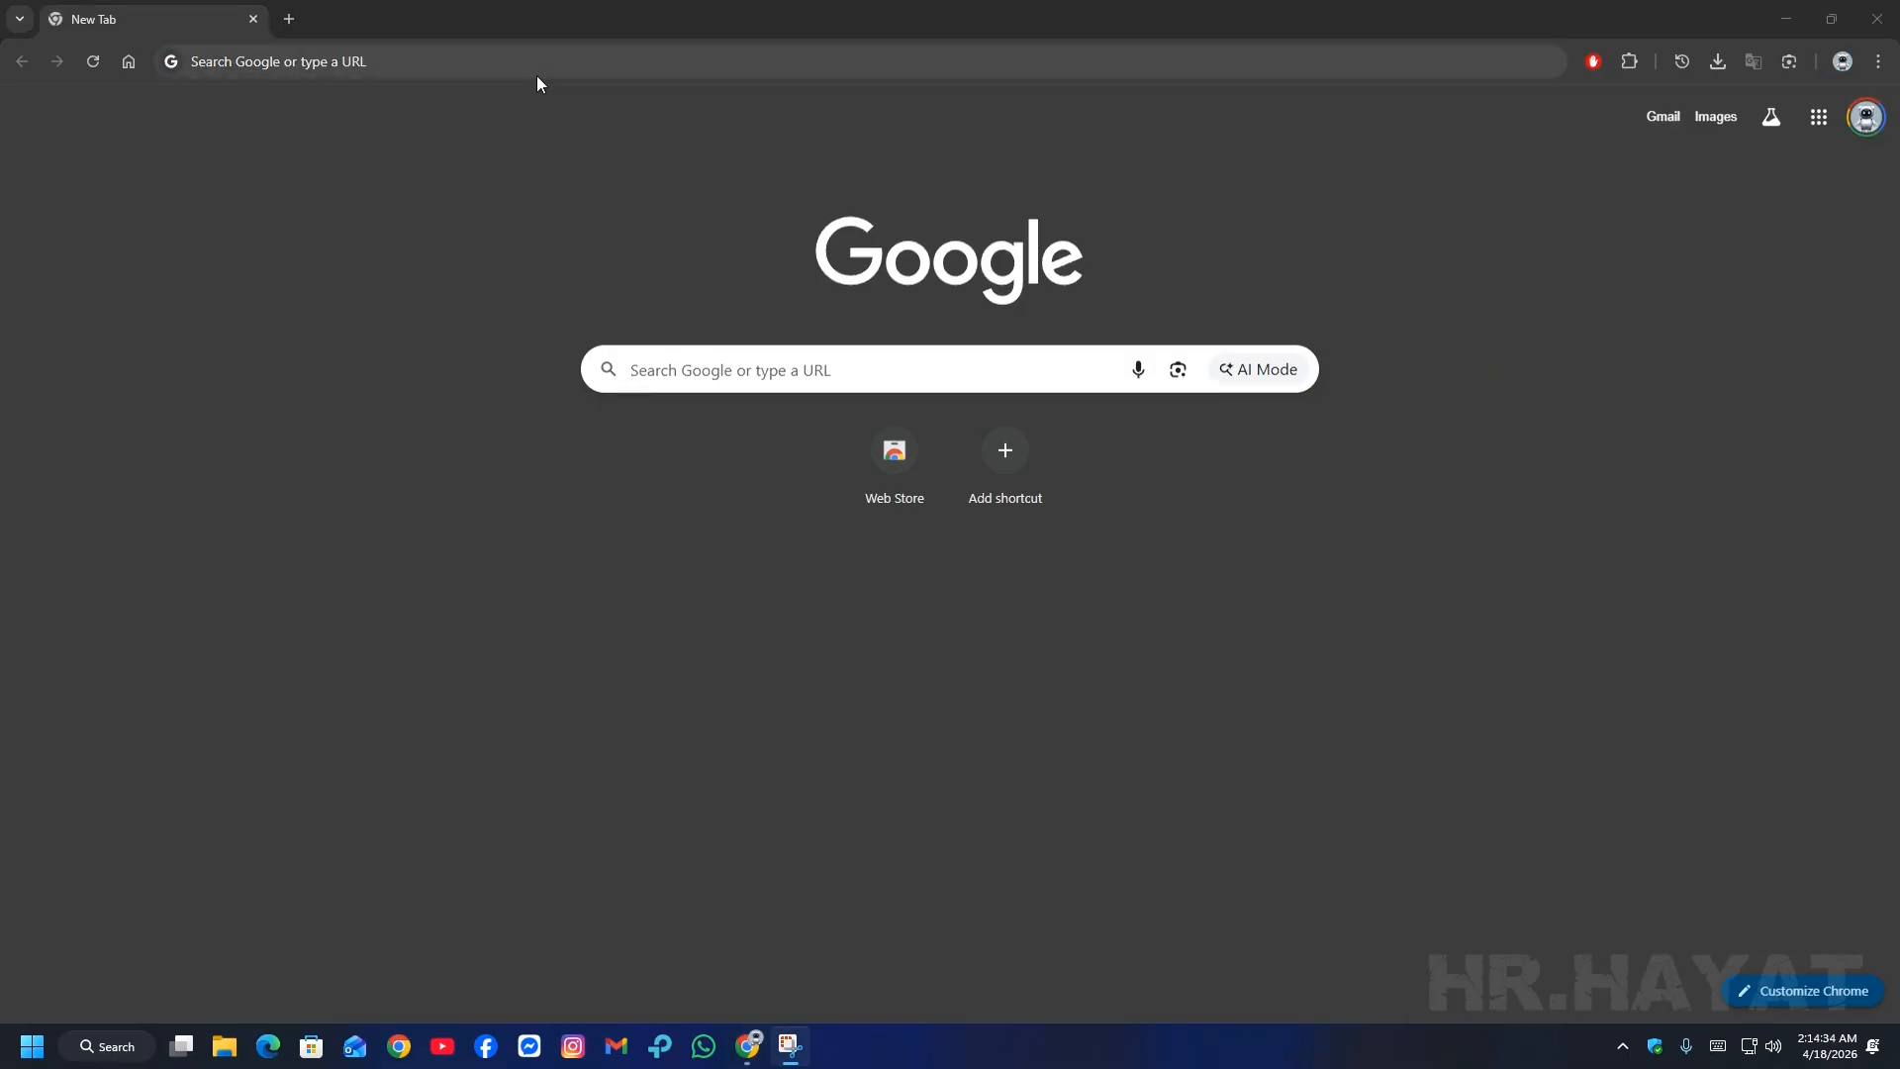
left_click(538, 67)
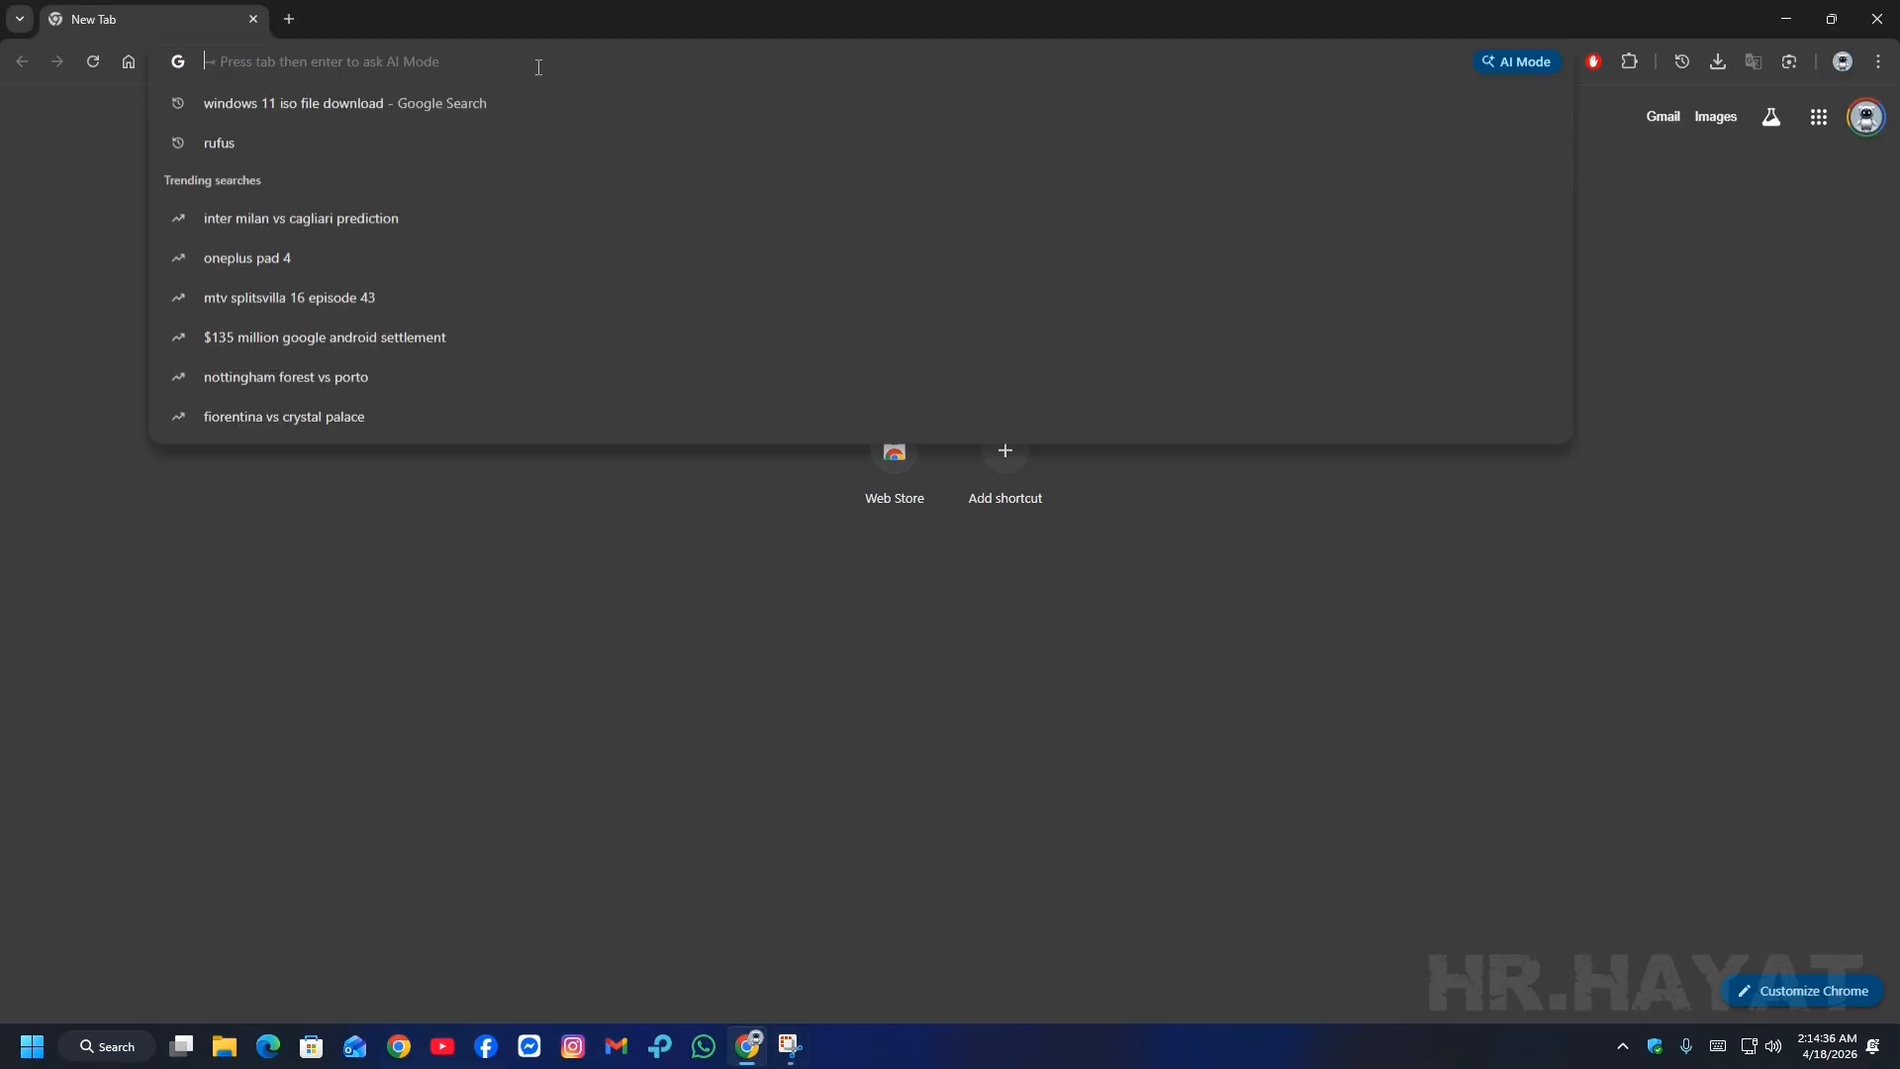
left_click(397, 104)
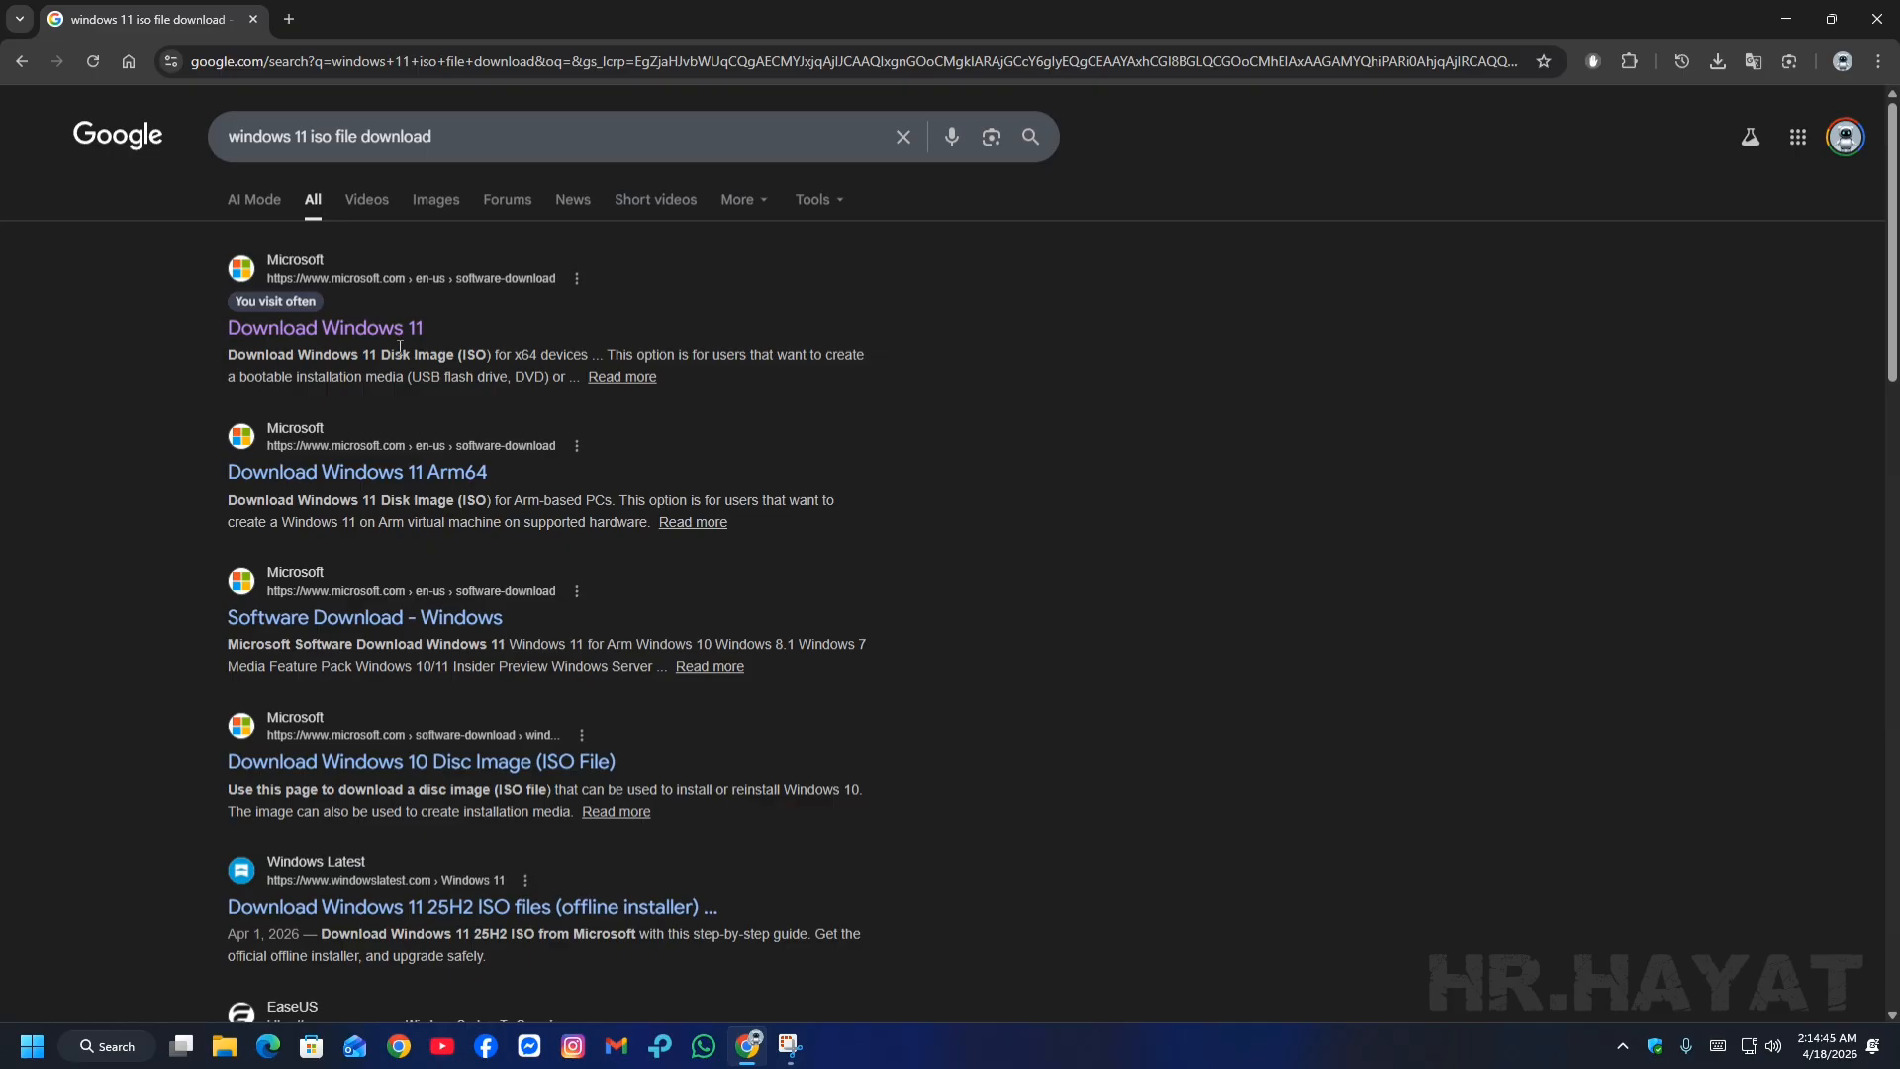
left_click(400, 330)
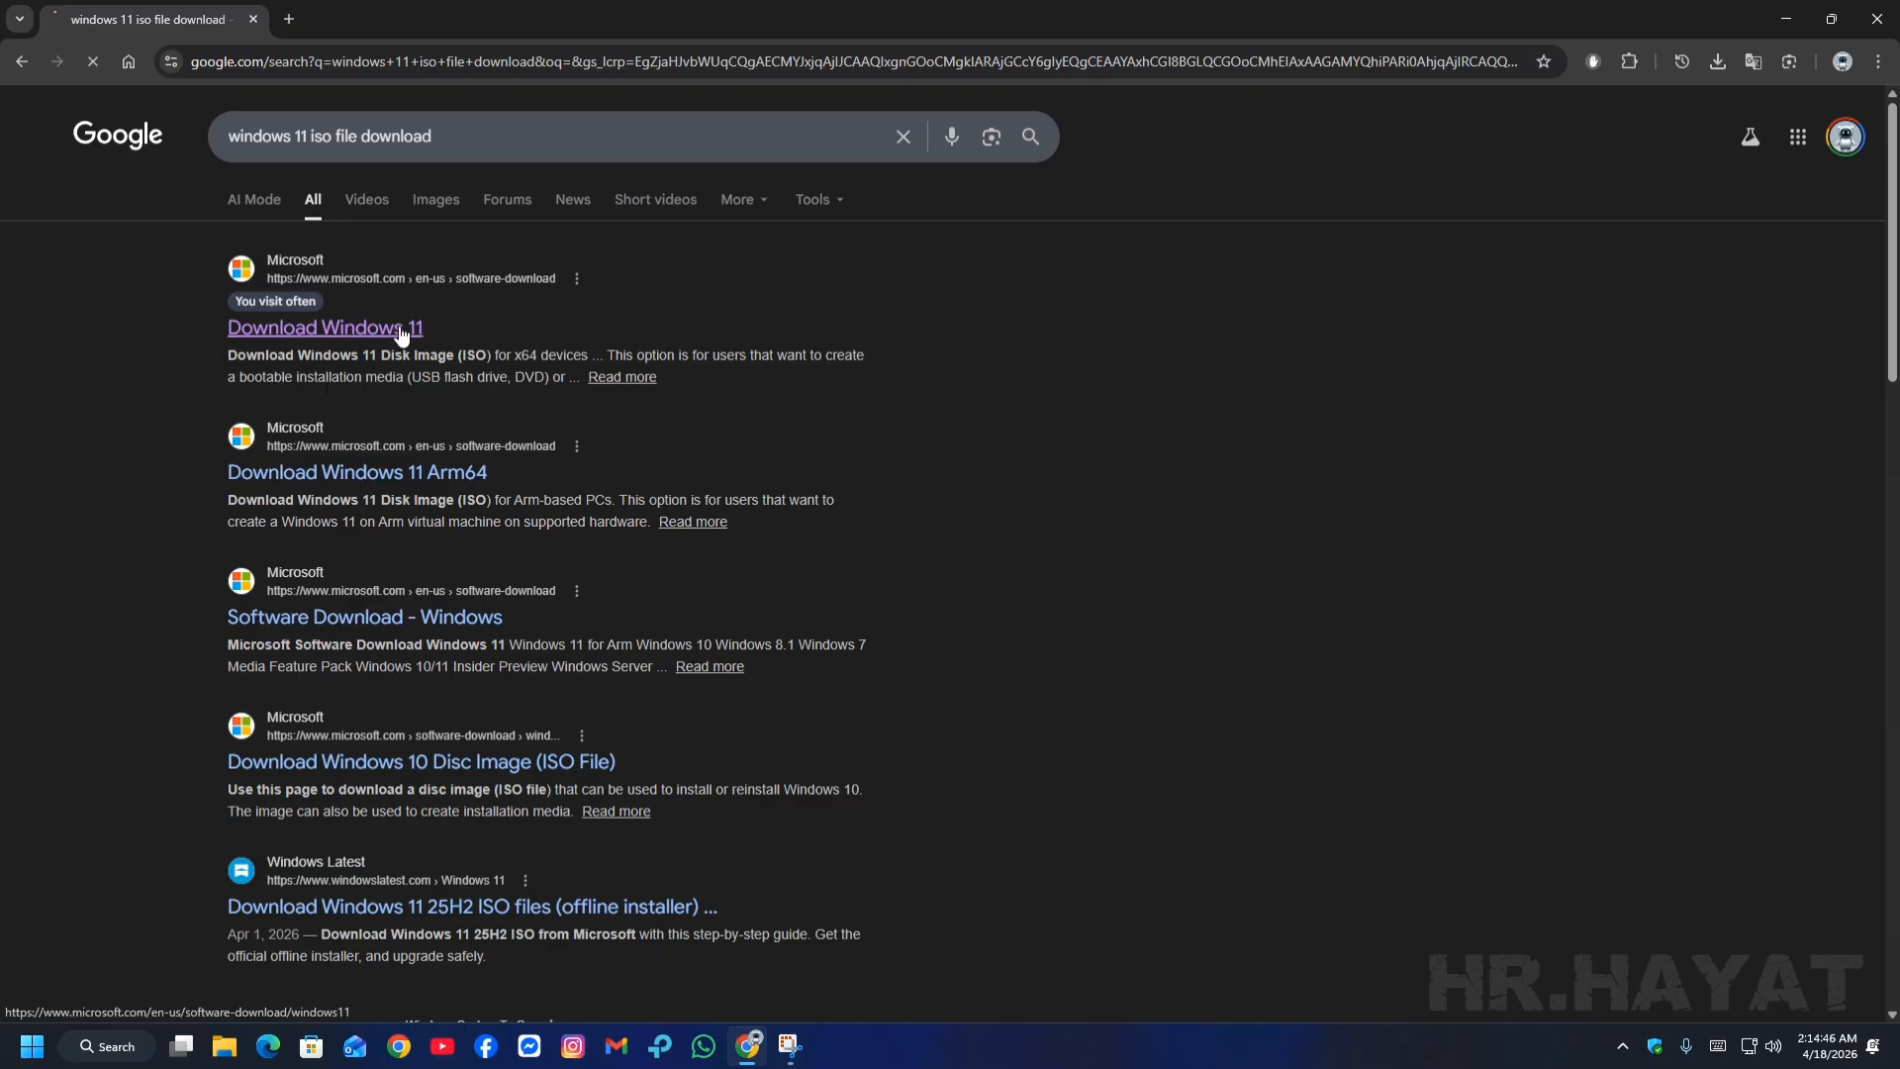
scroll(400, 342, "down", 6)
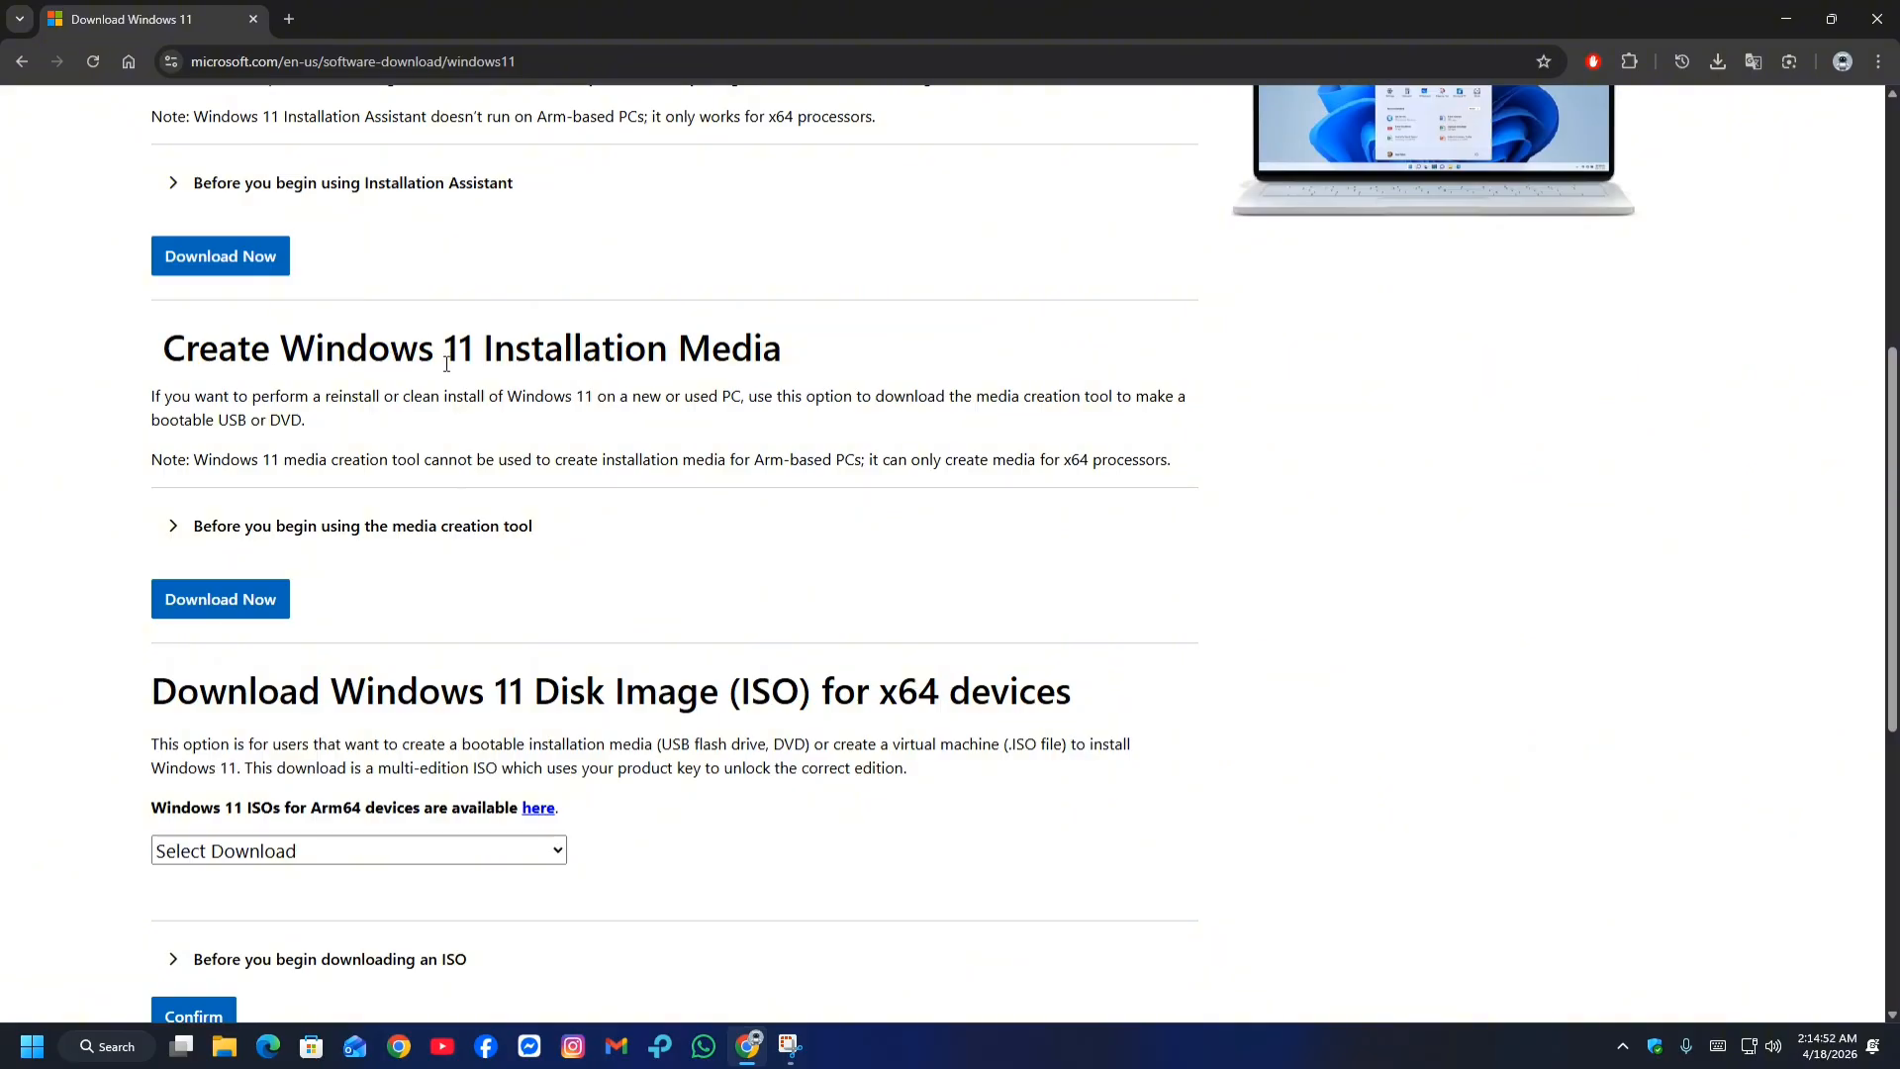
left_click(204, 605)
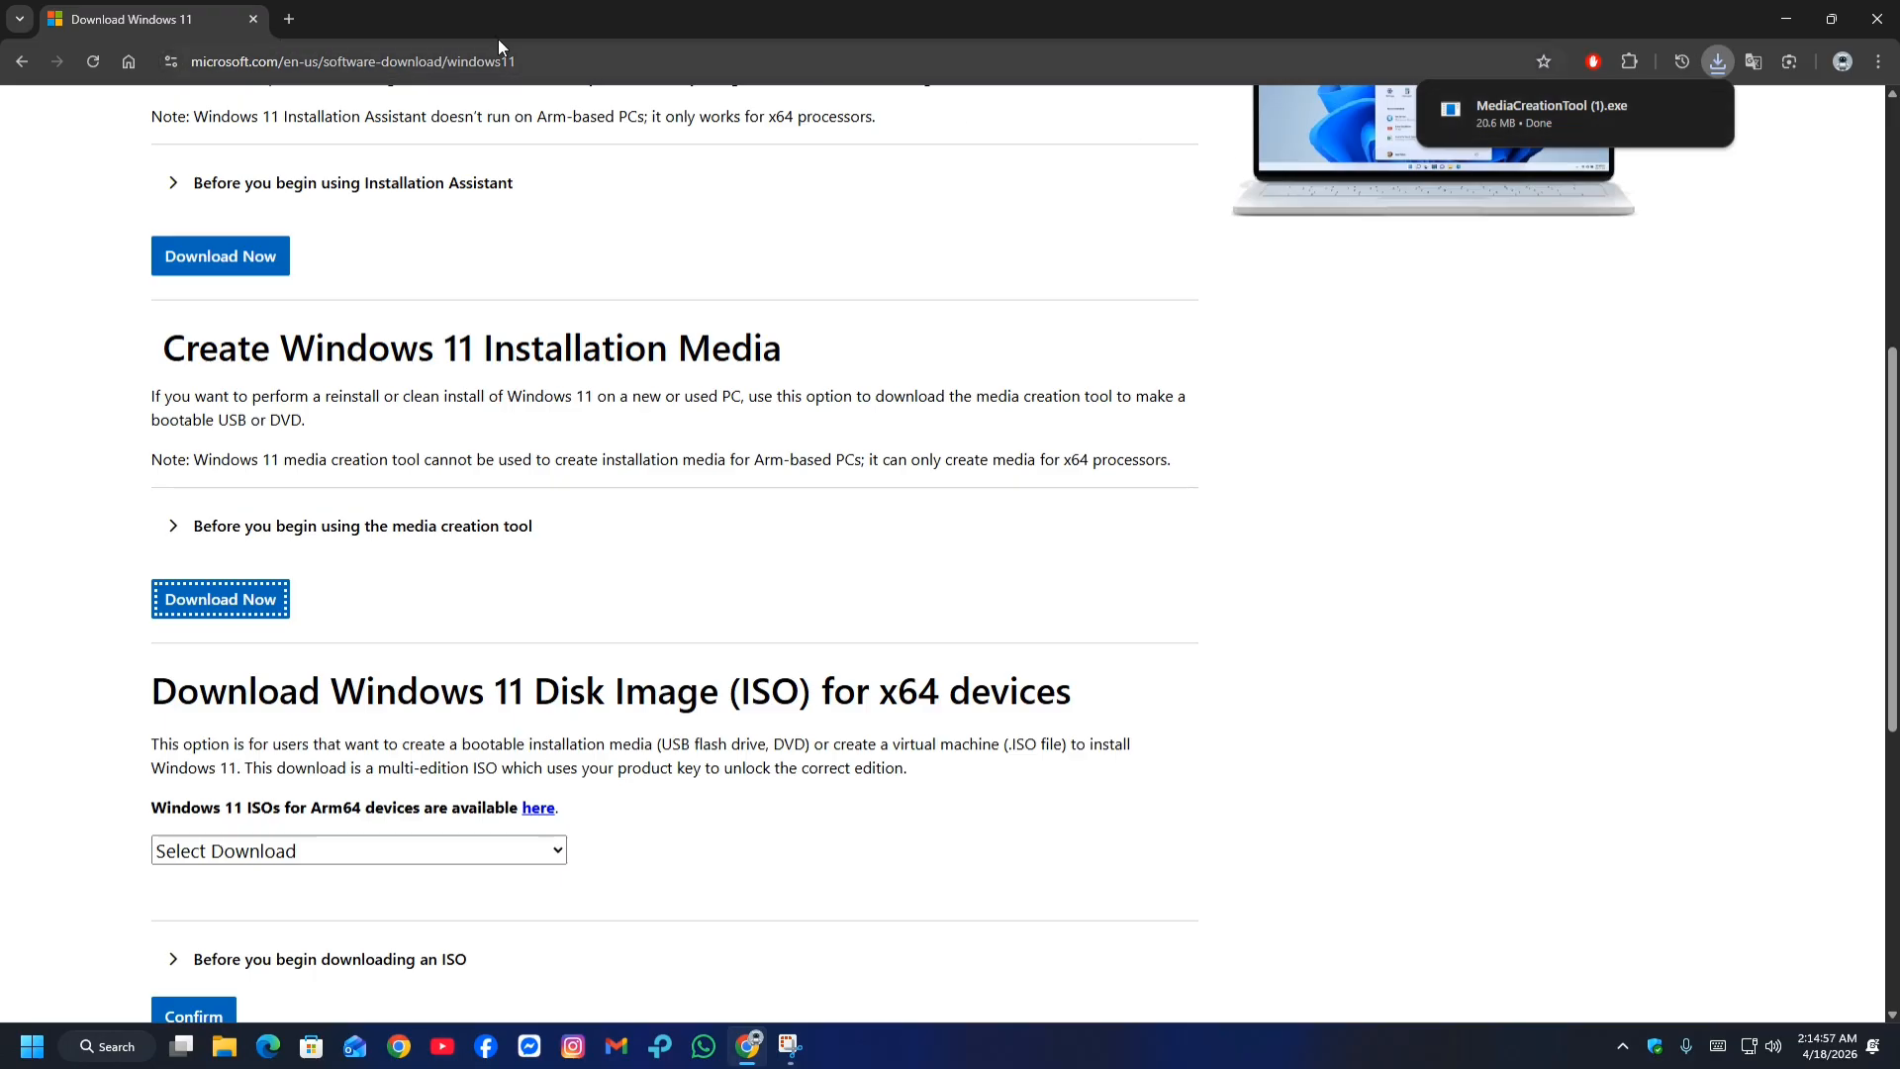
Search for rufus in a new browser tab and download rufus-4.13.exe from the official Rufus site
left_click(289, 20)
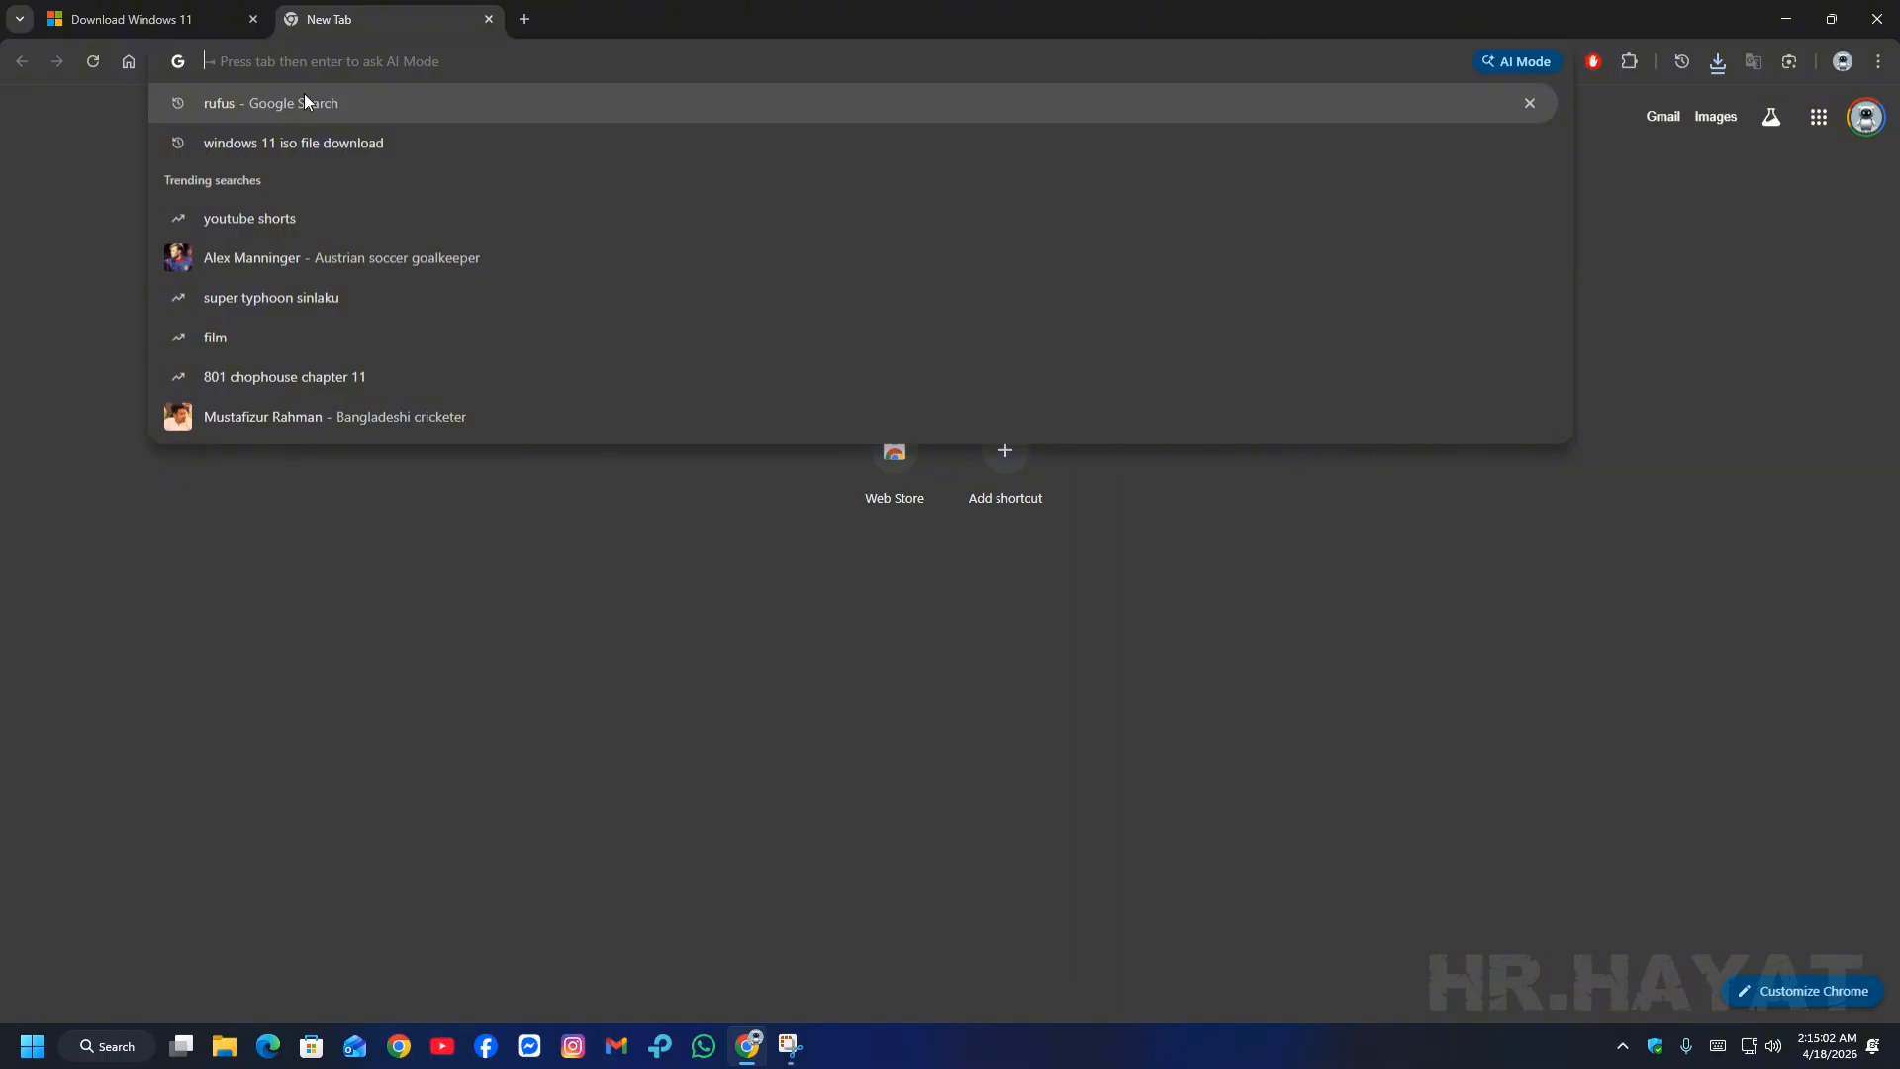
left_click(305, 95)
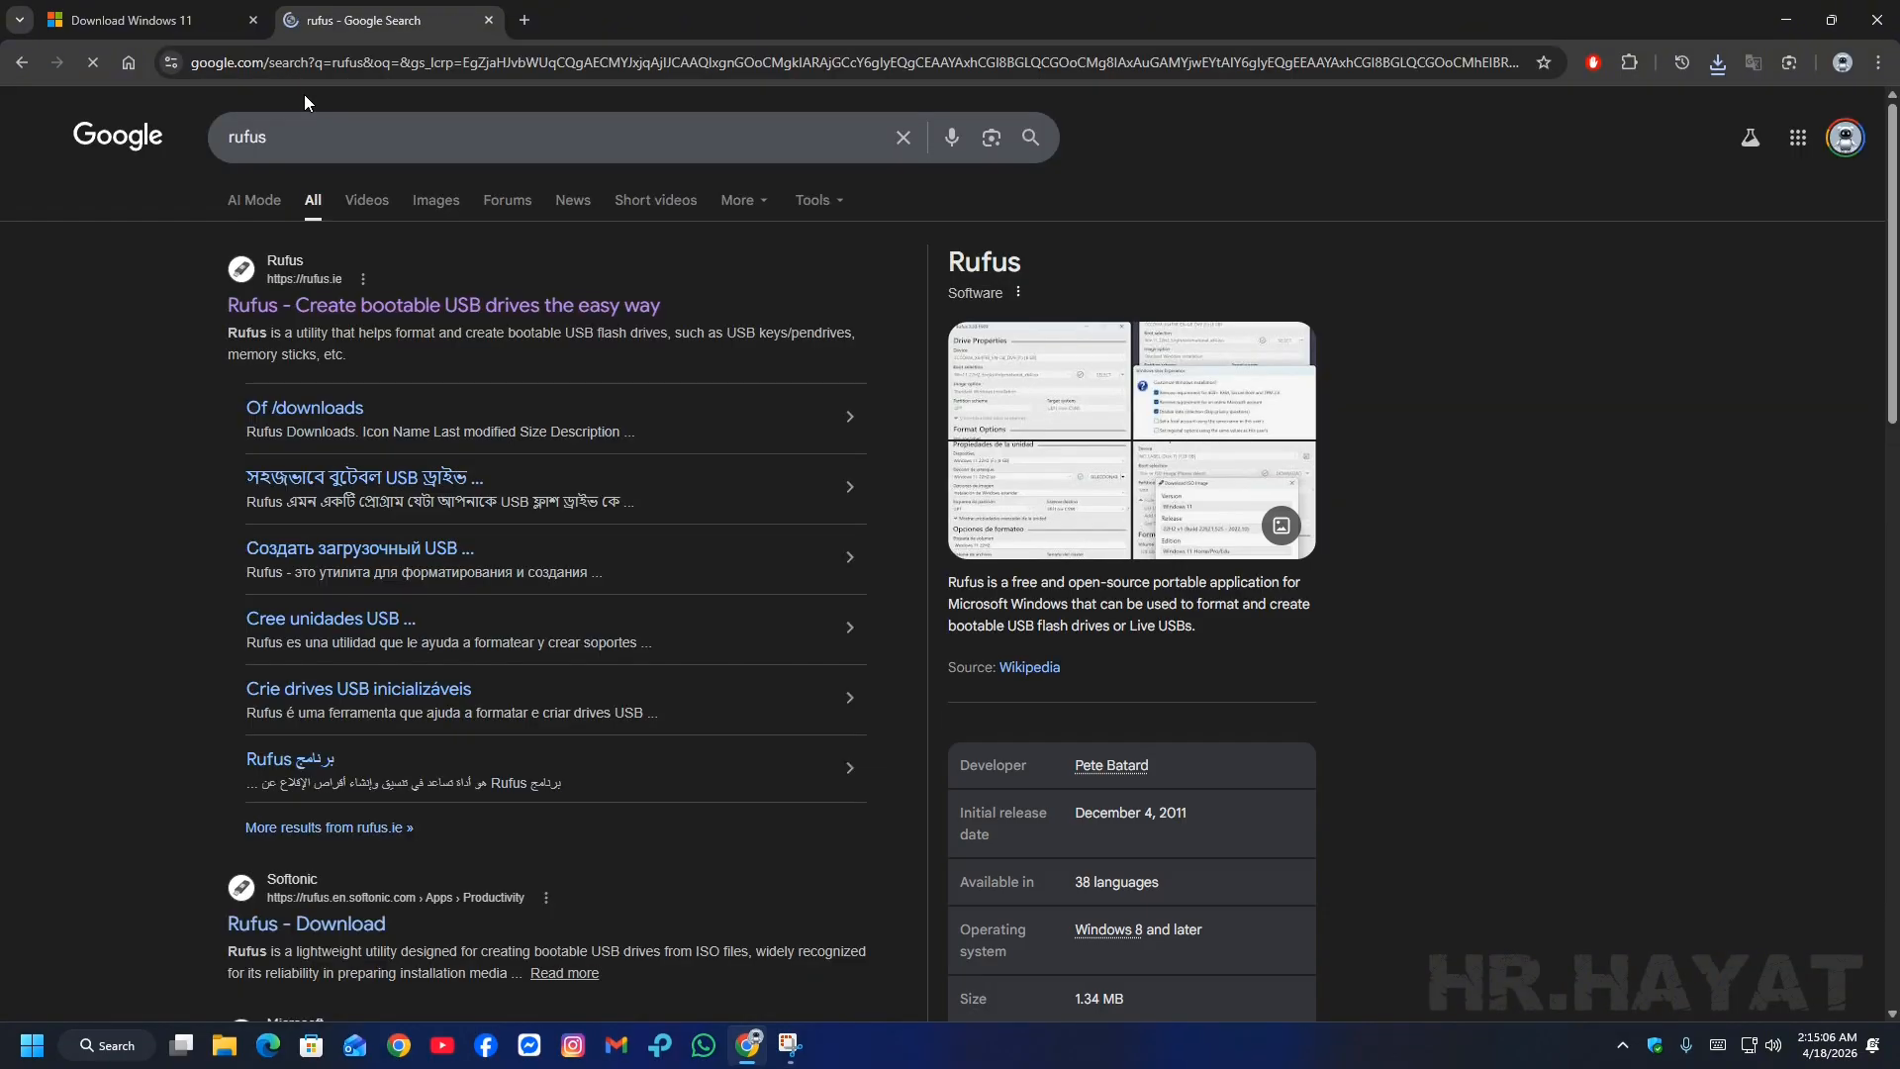
left_click(309, 305)
scroll(428, 477, "down", 5)
scroll(427, 477, "down", 8)
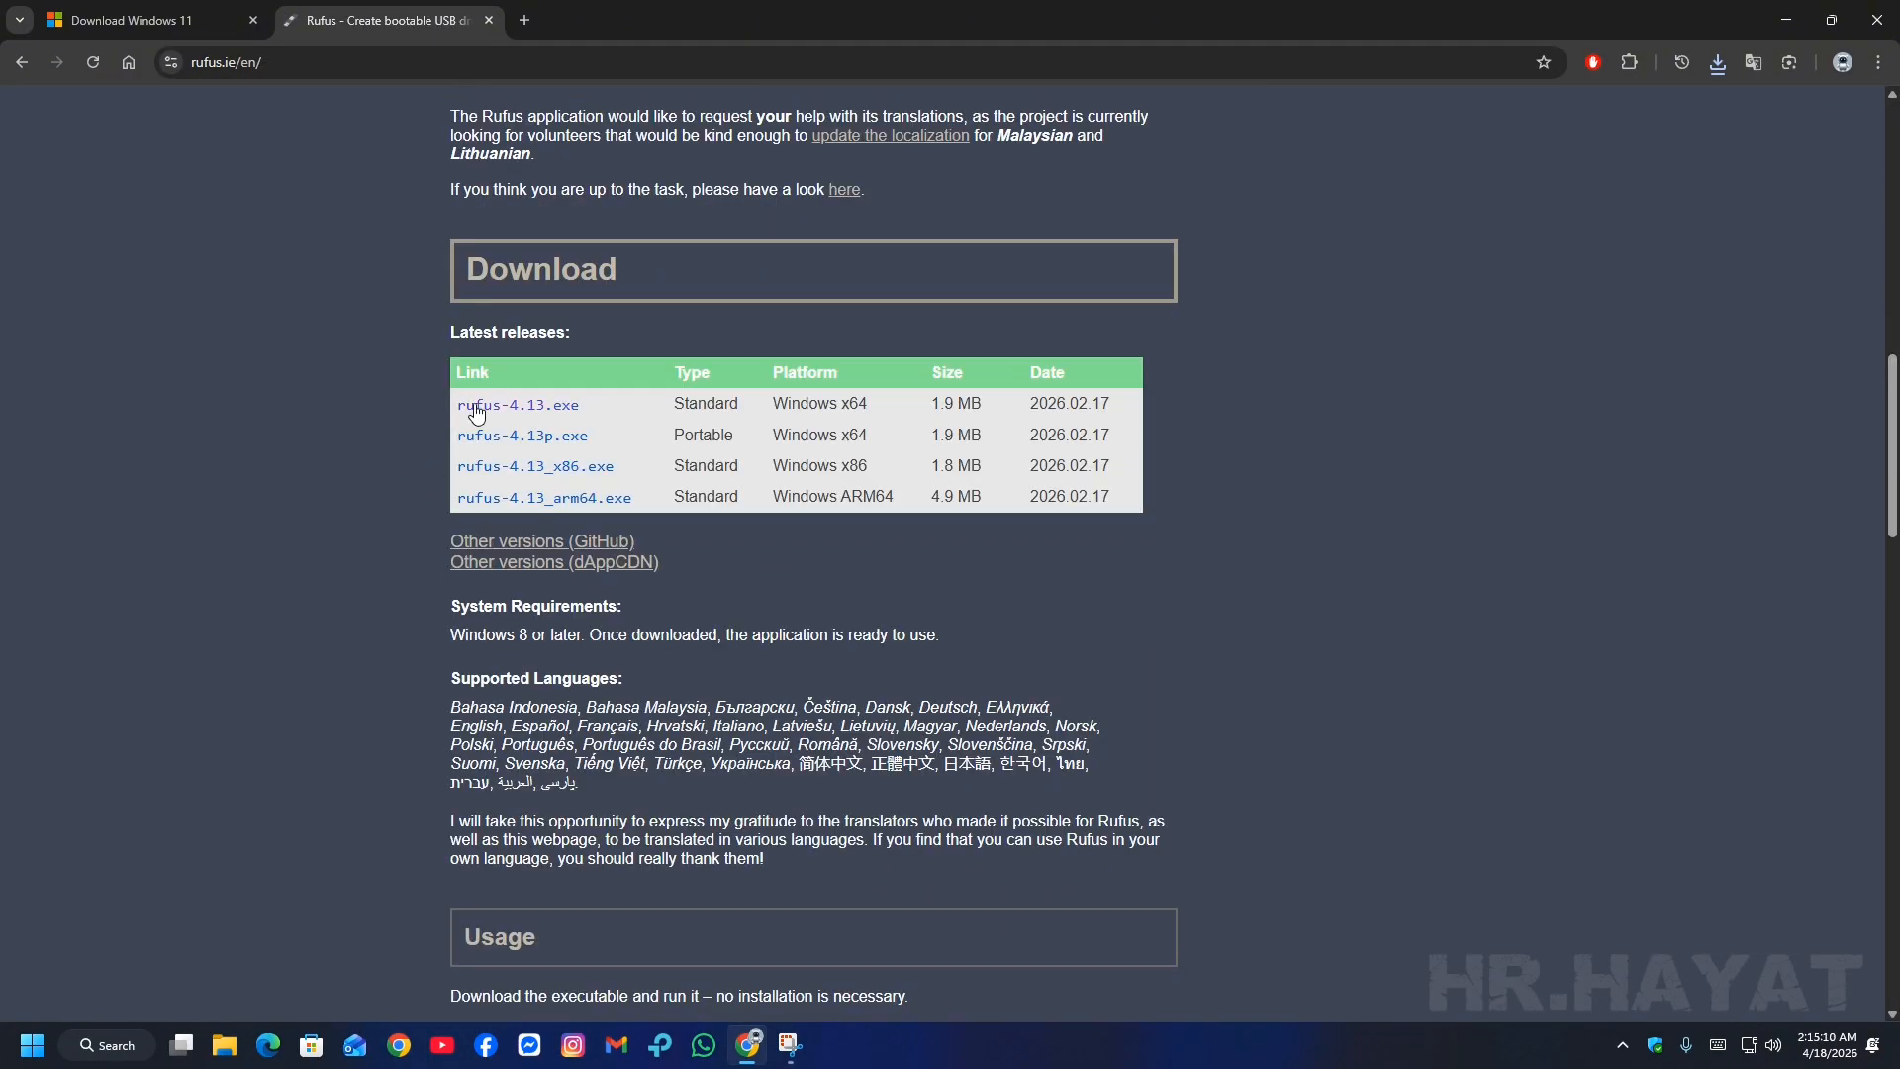
left_click(552, 412)
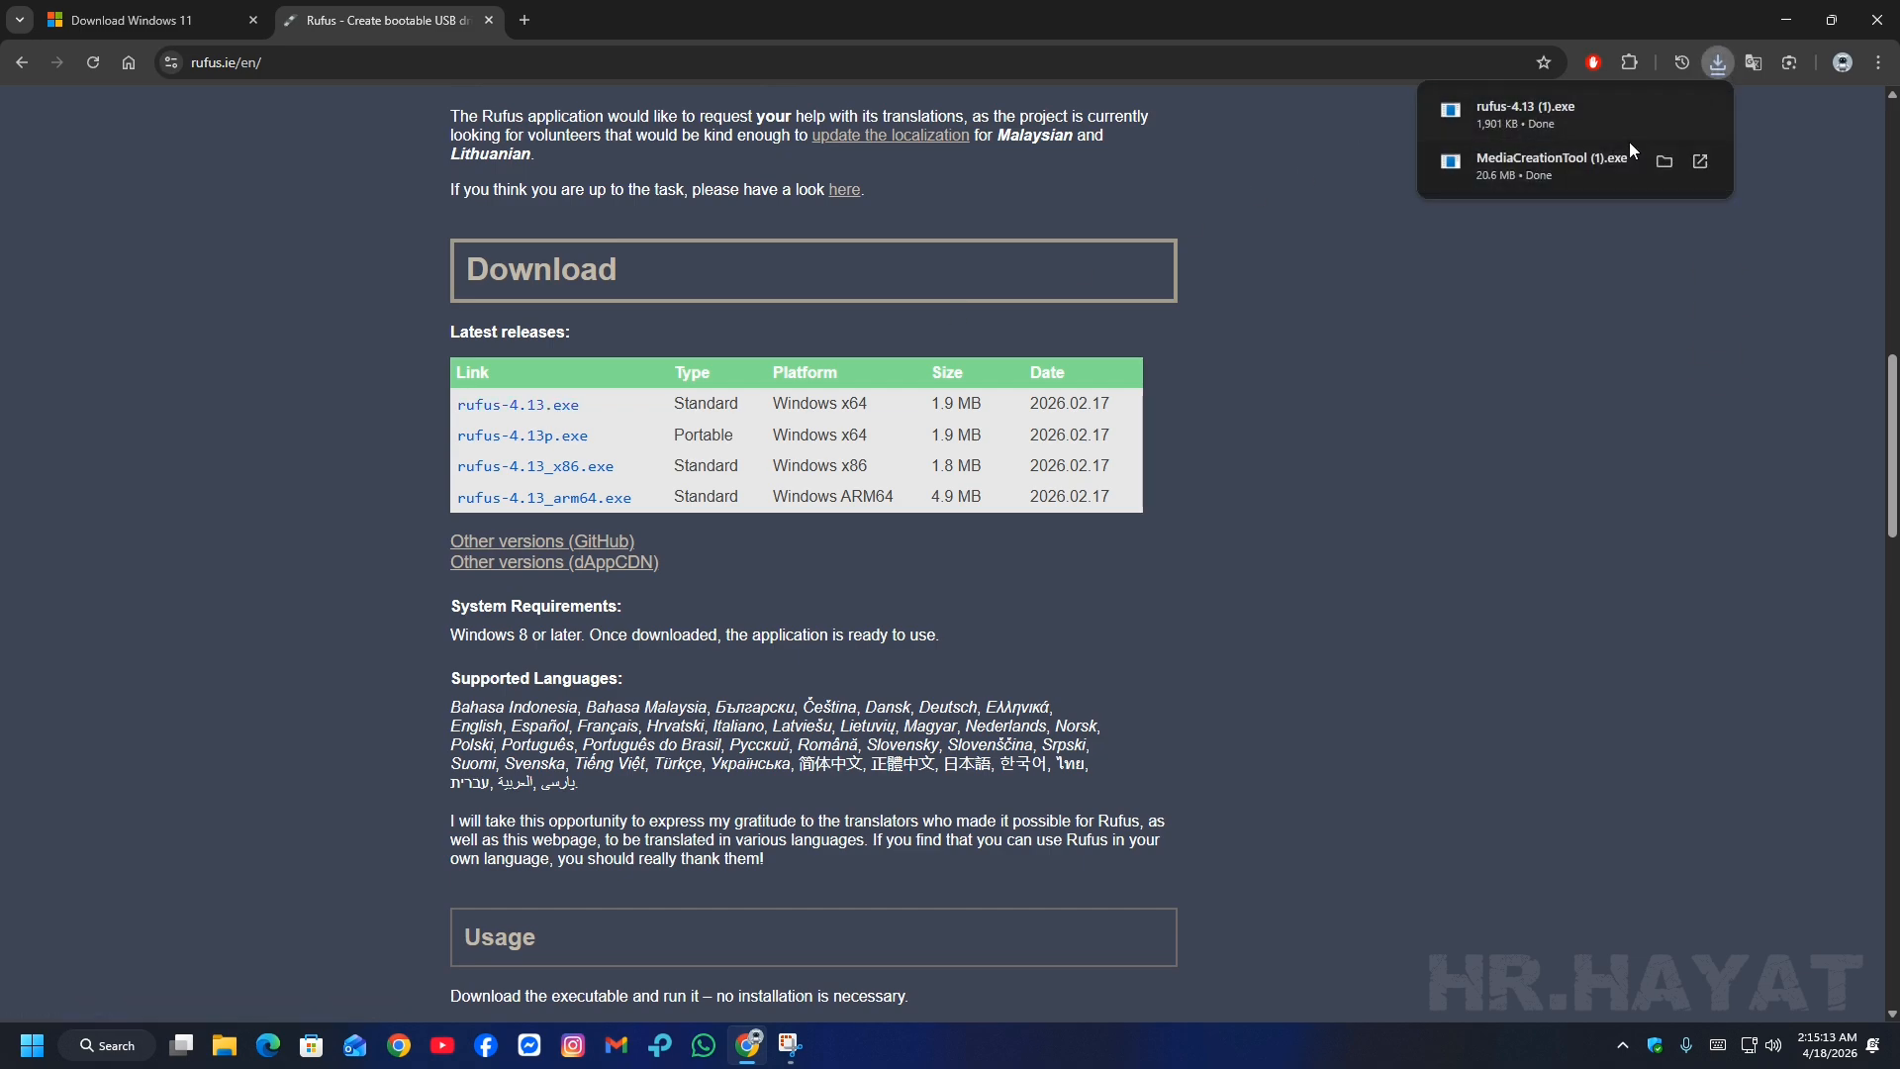
Locate MediaCreationTool (1) through the browser's full download history, run it from its folder, and minimize the open windows
key("ctrl+shift+Tab")
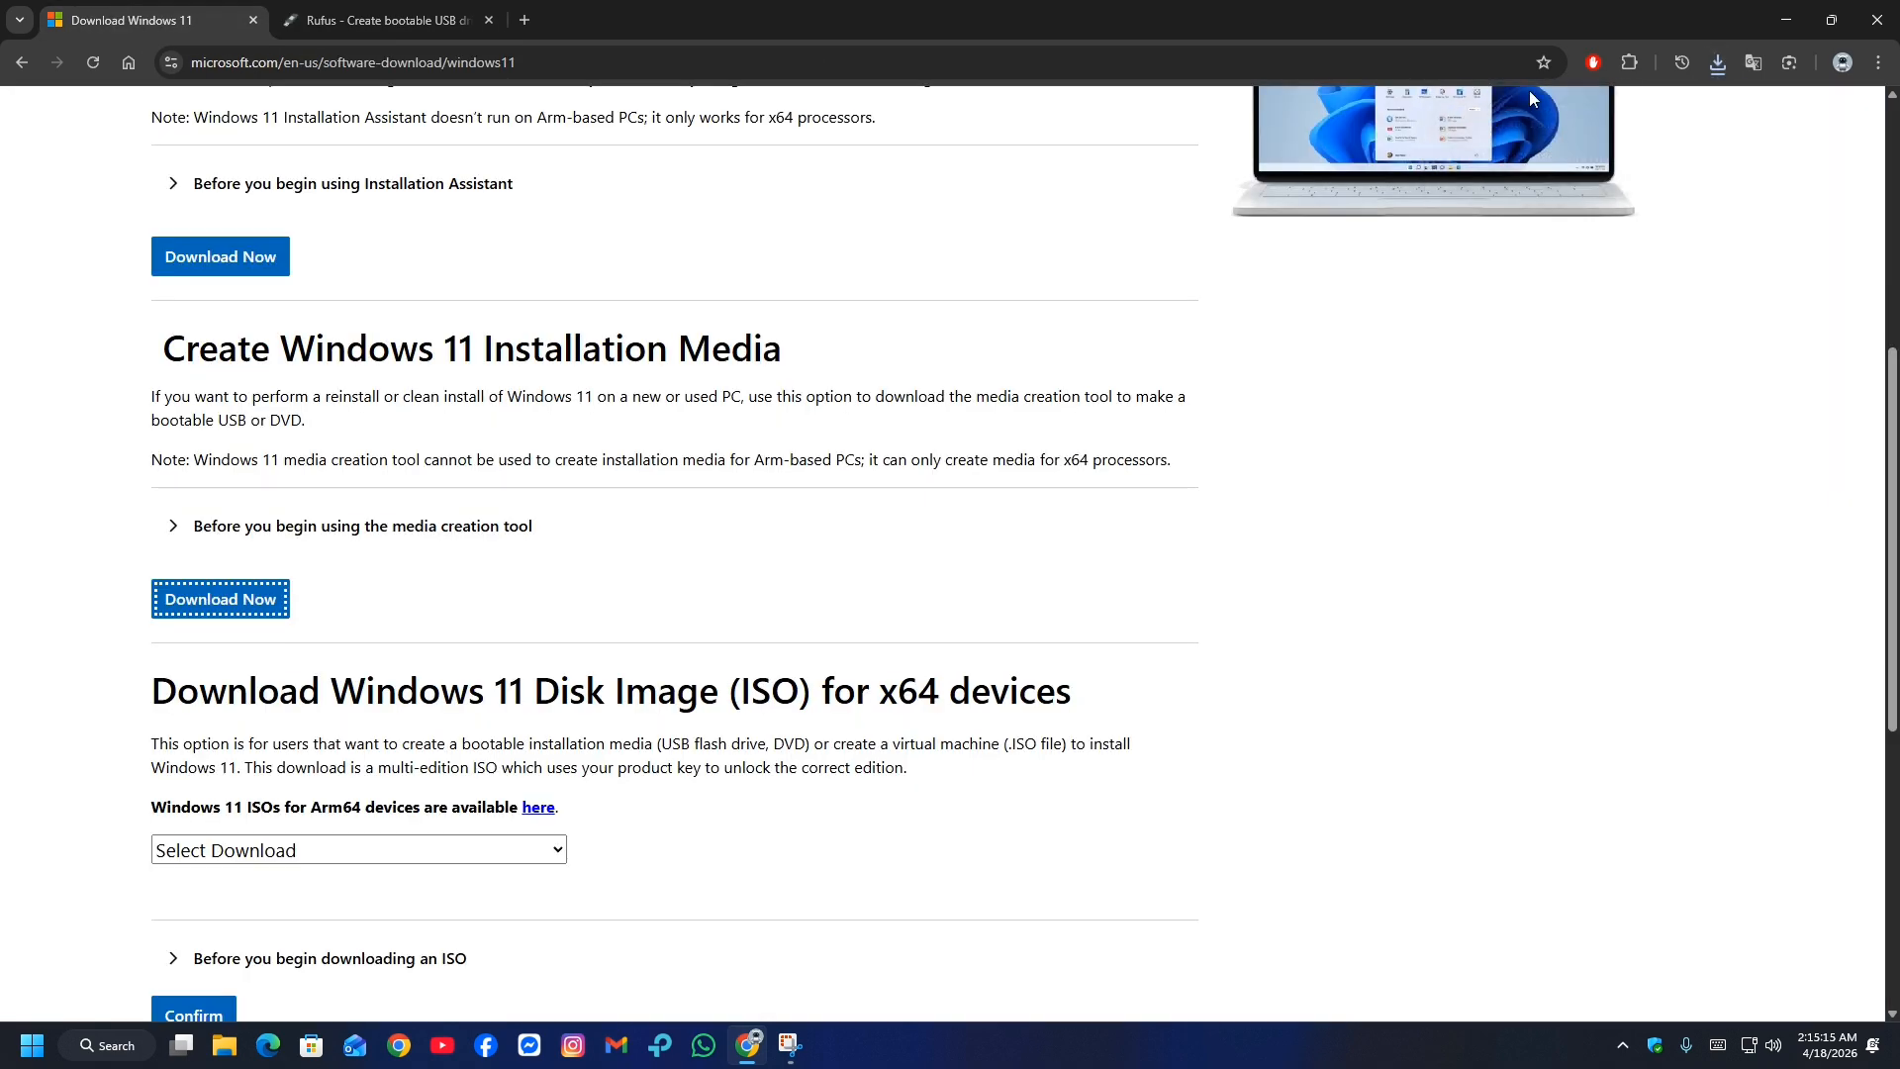
left_click(1720, 61)
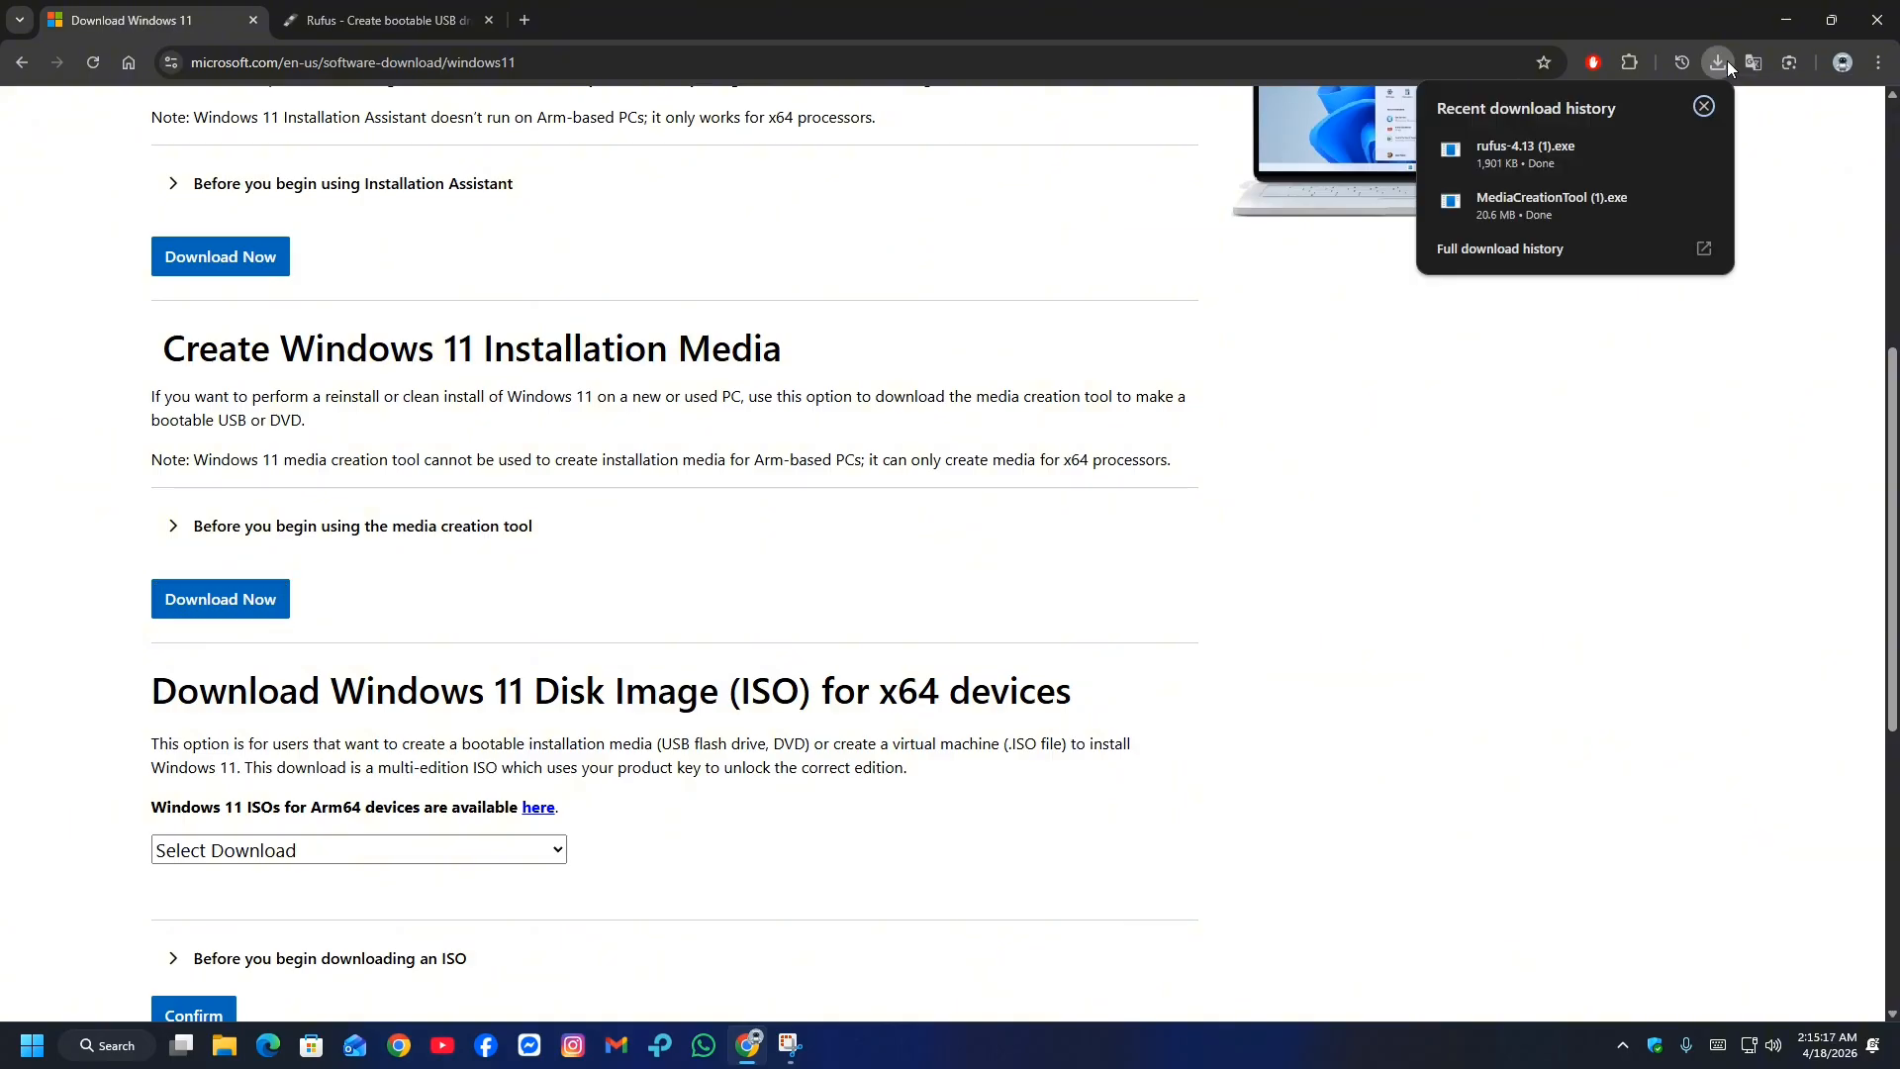
left_click(1675, 250)
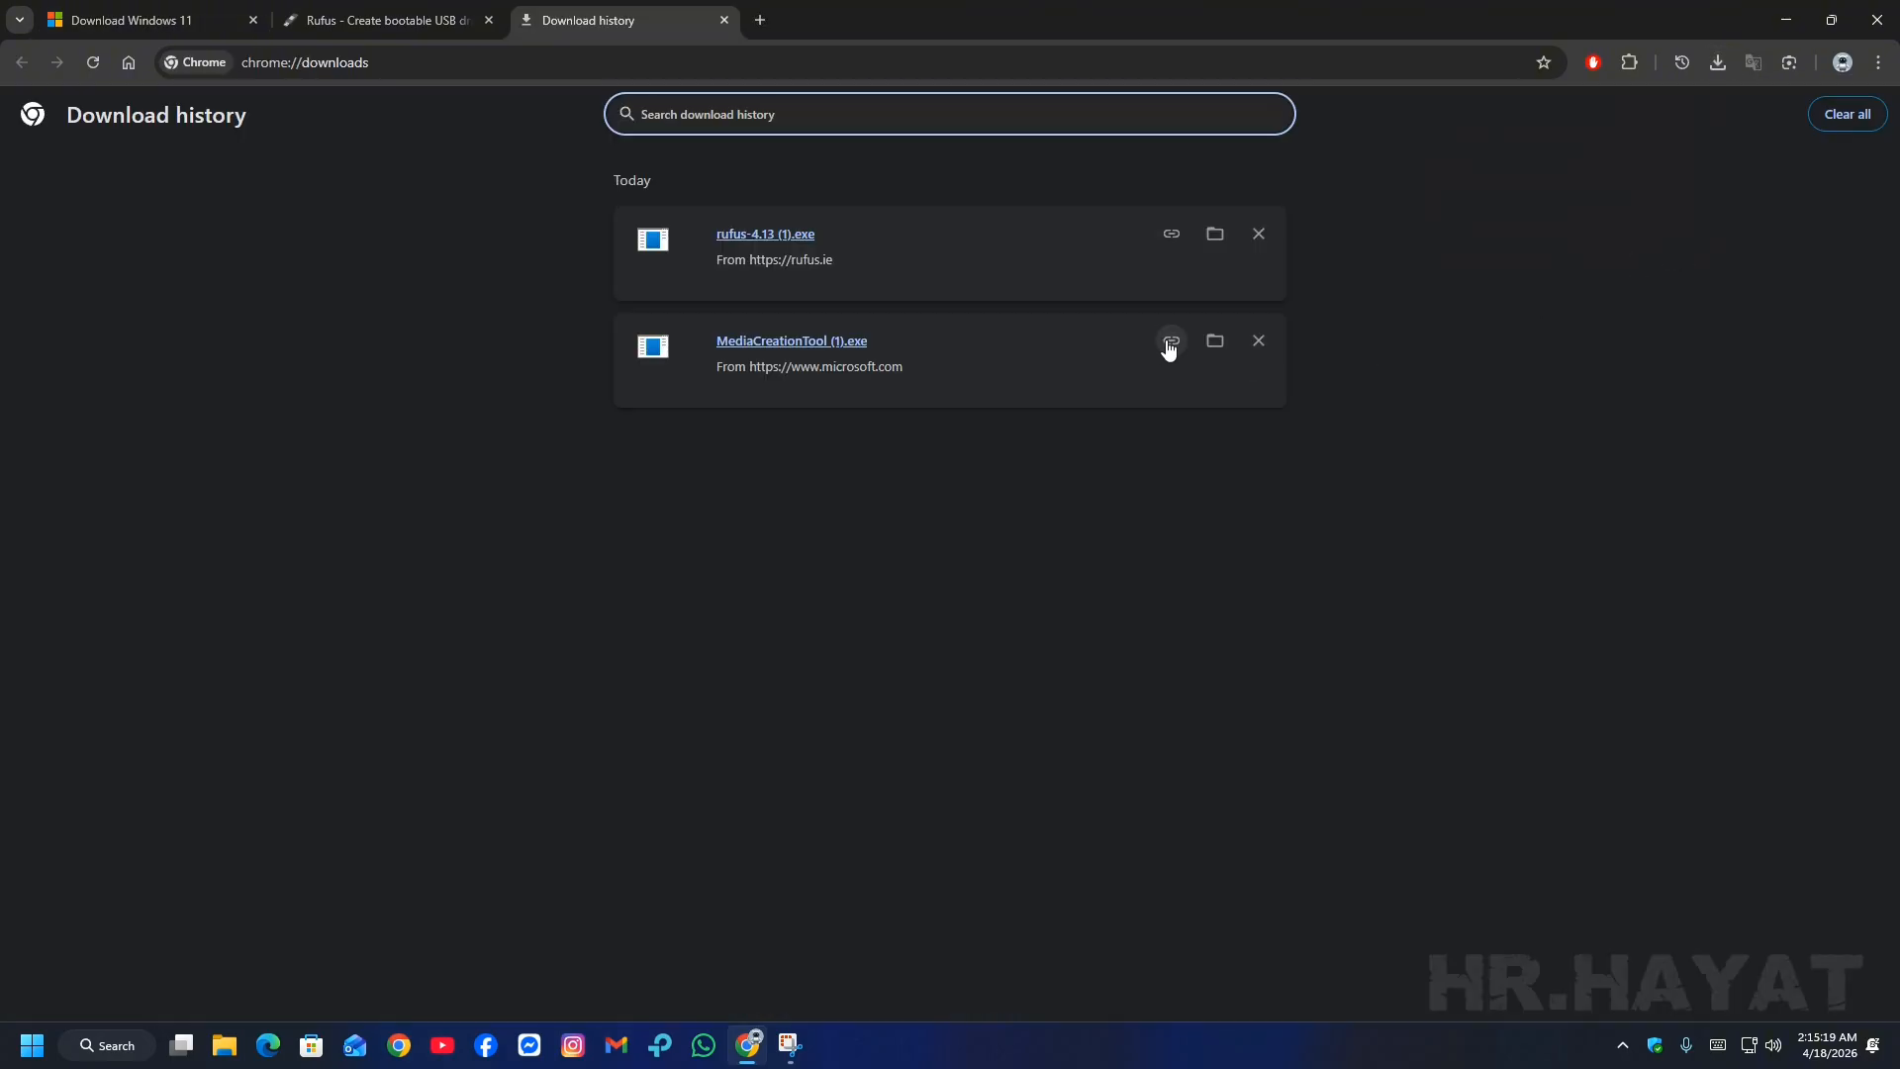
left_click(1205, 343)
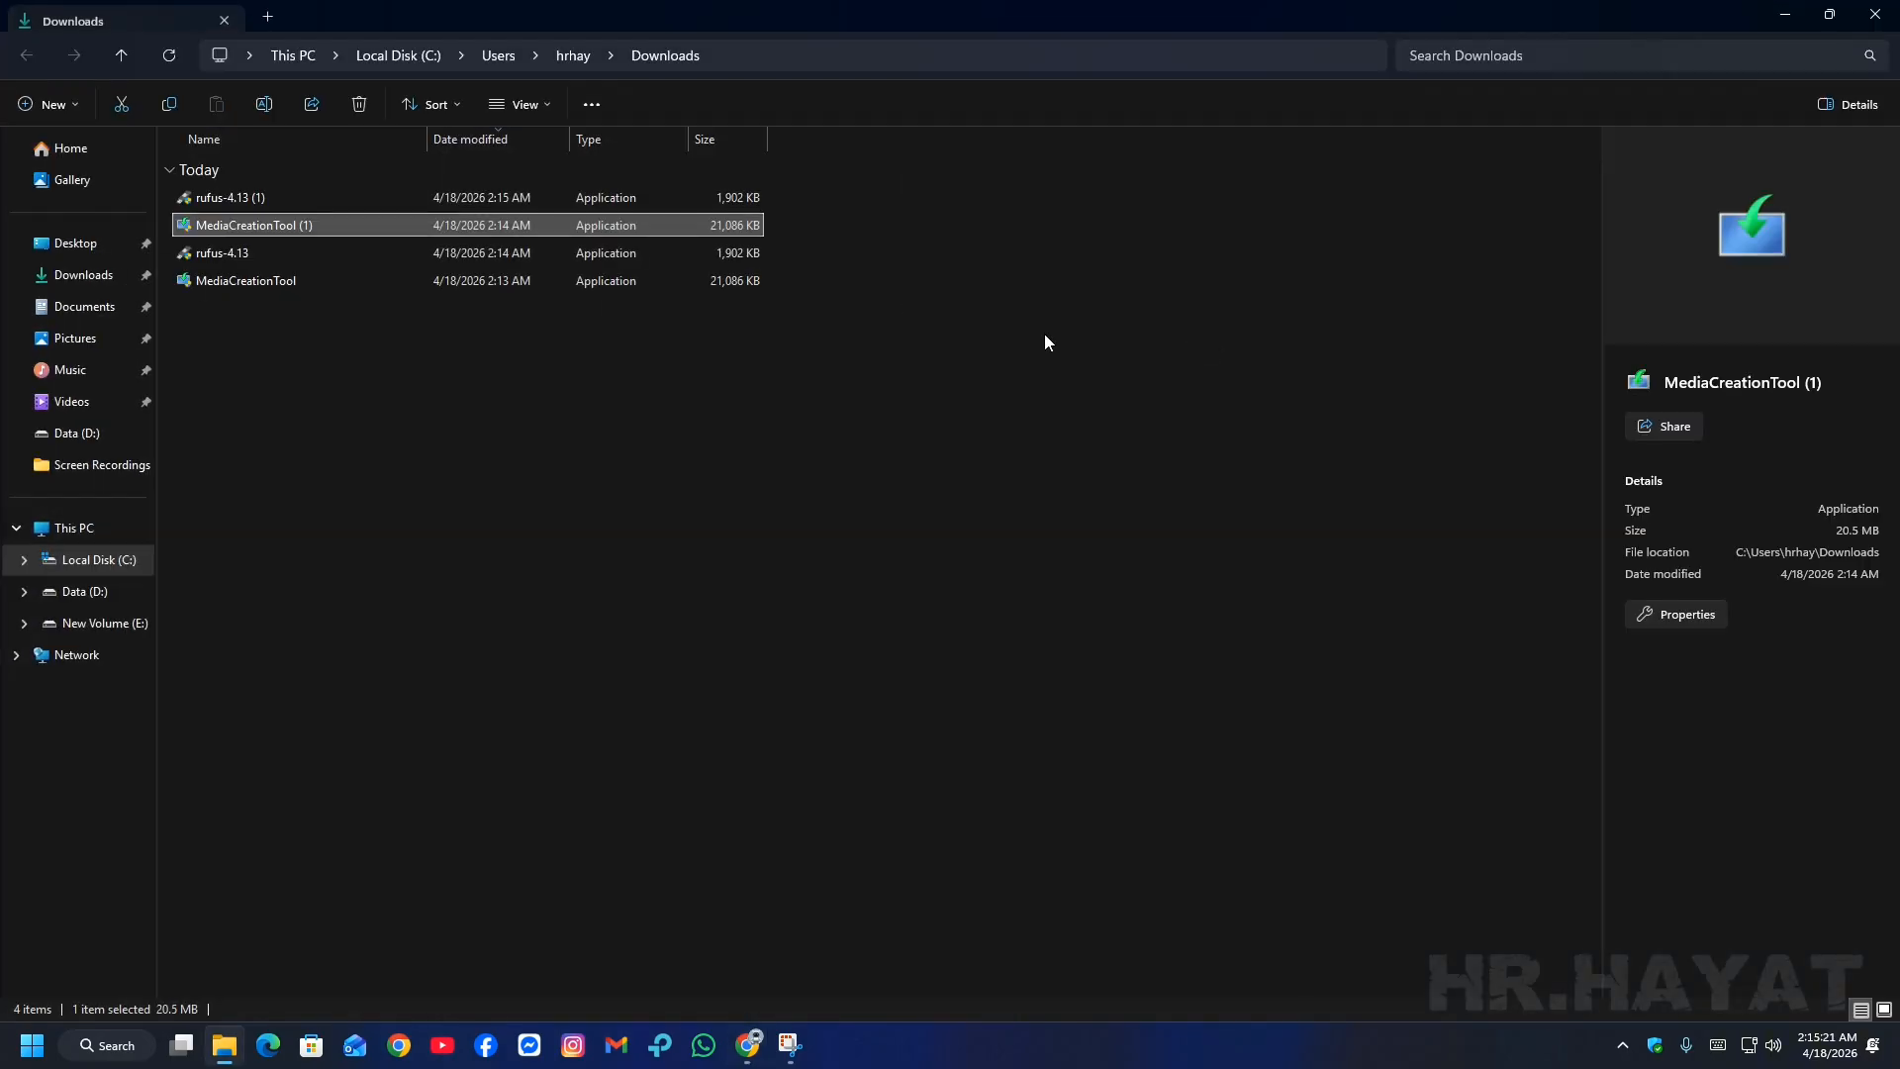
double_click(382, 224)
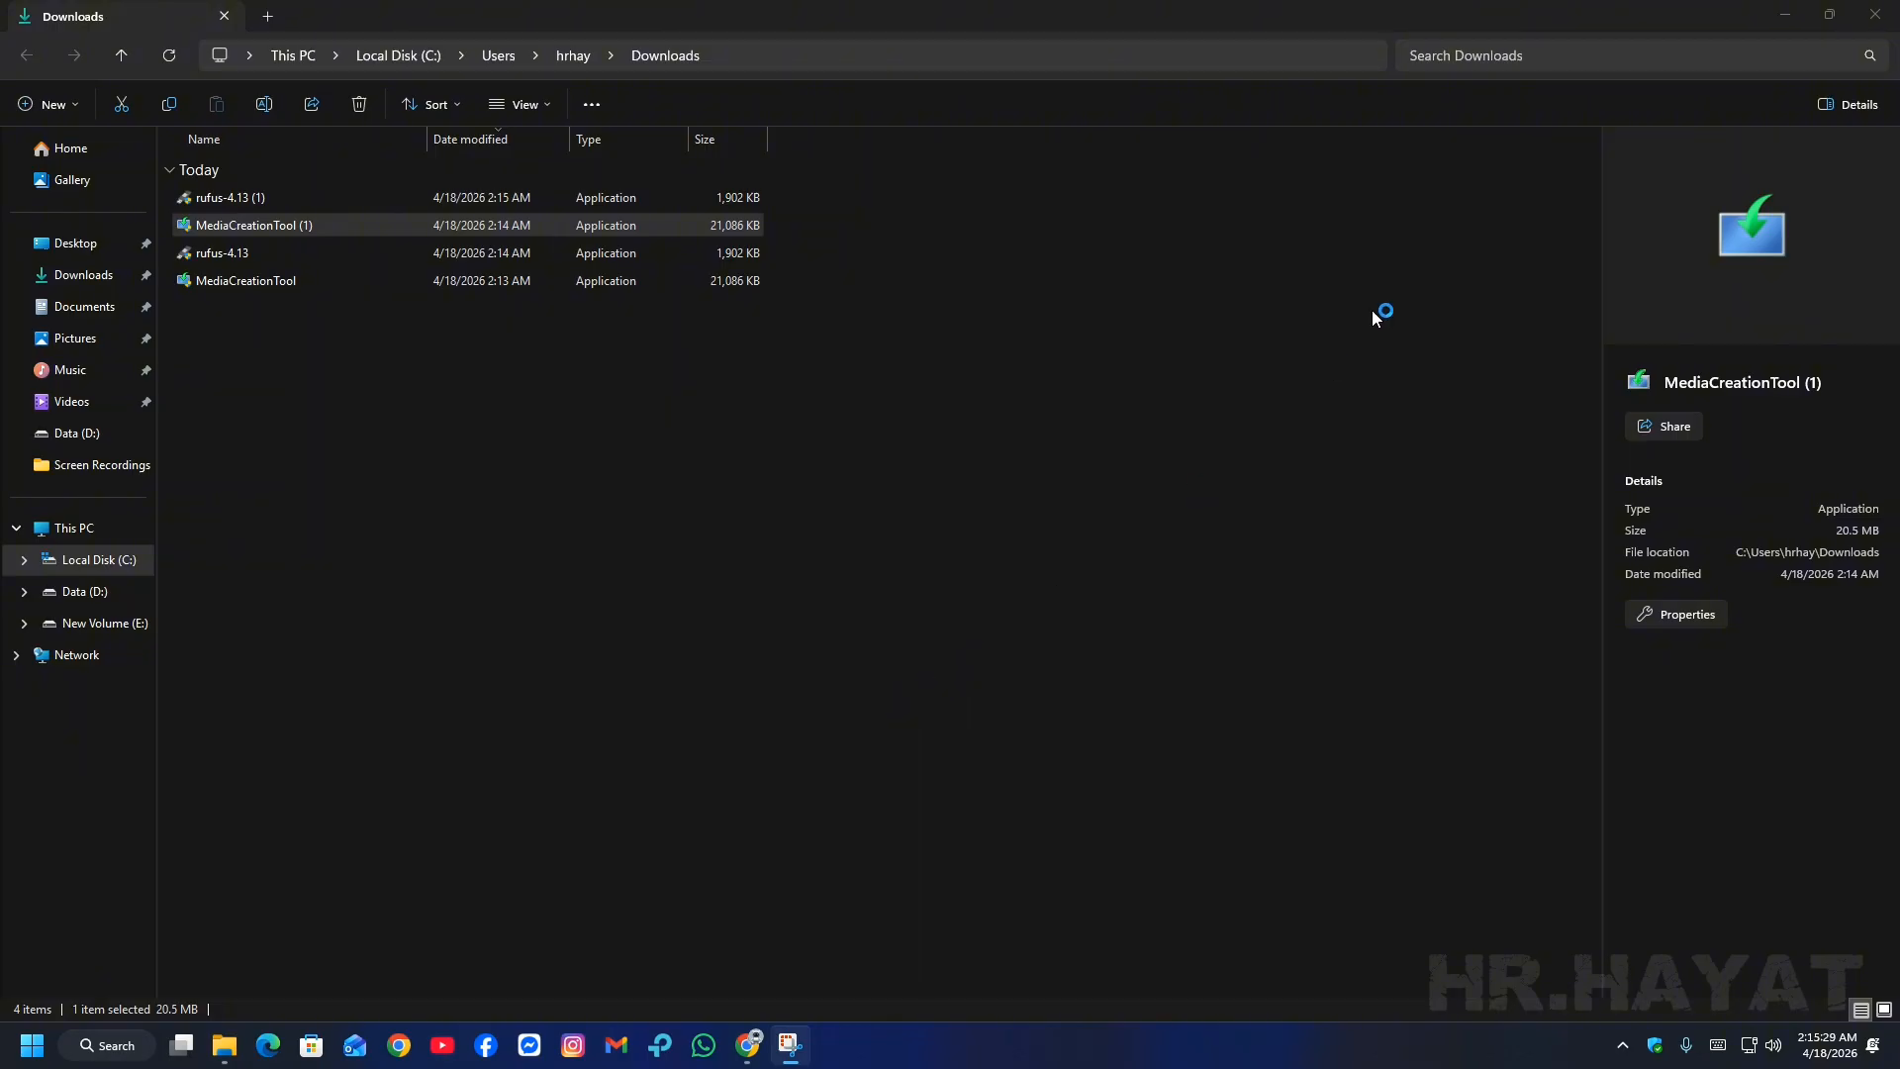
left_click(1787, 15)
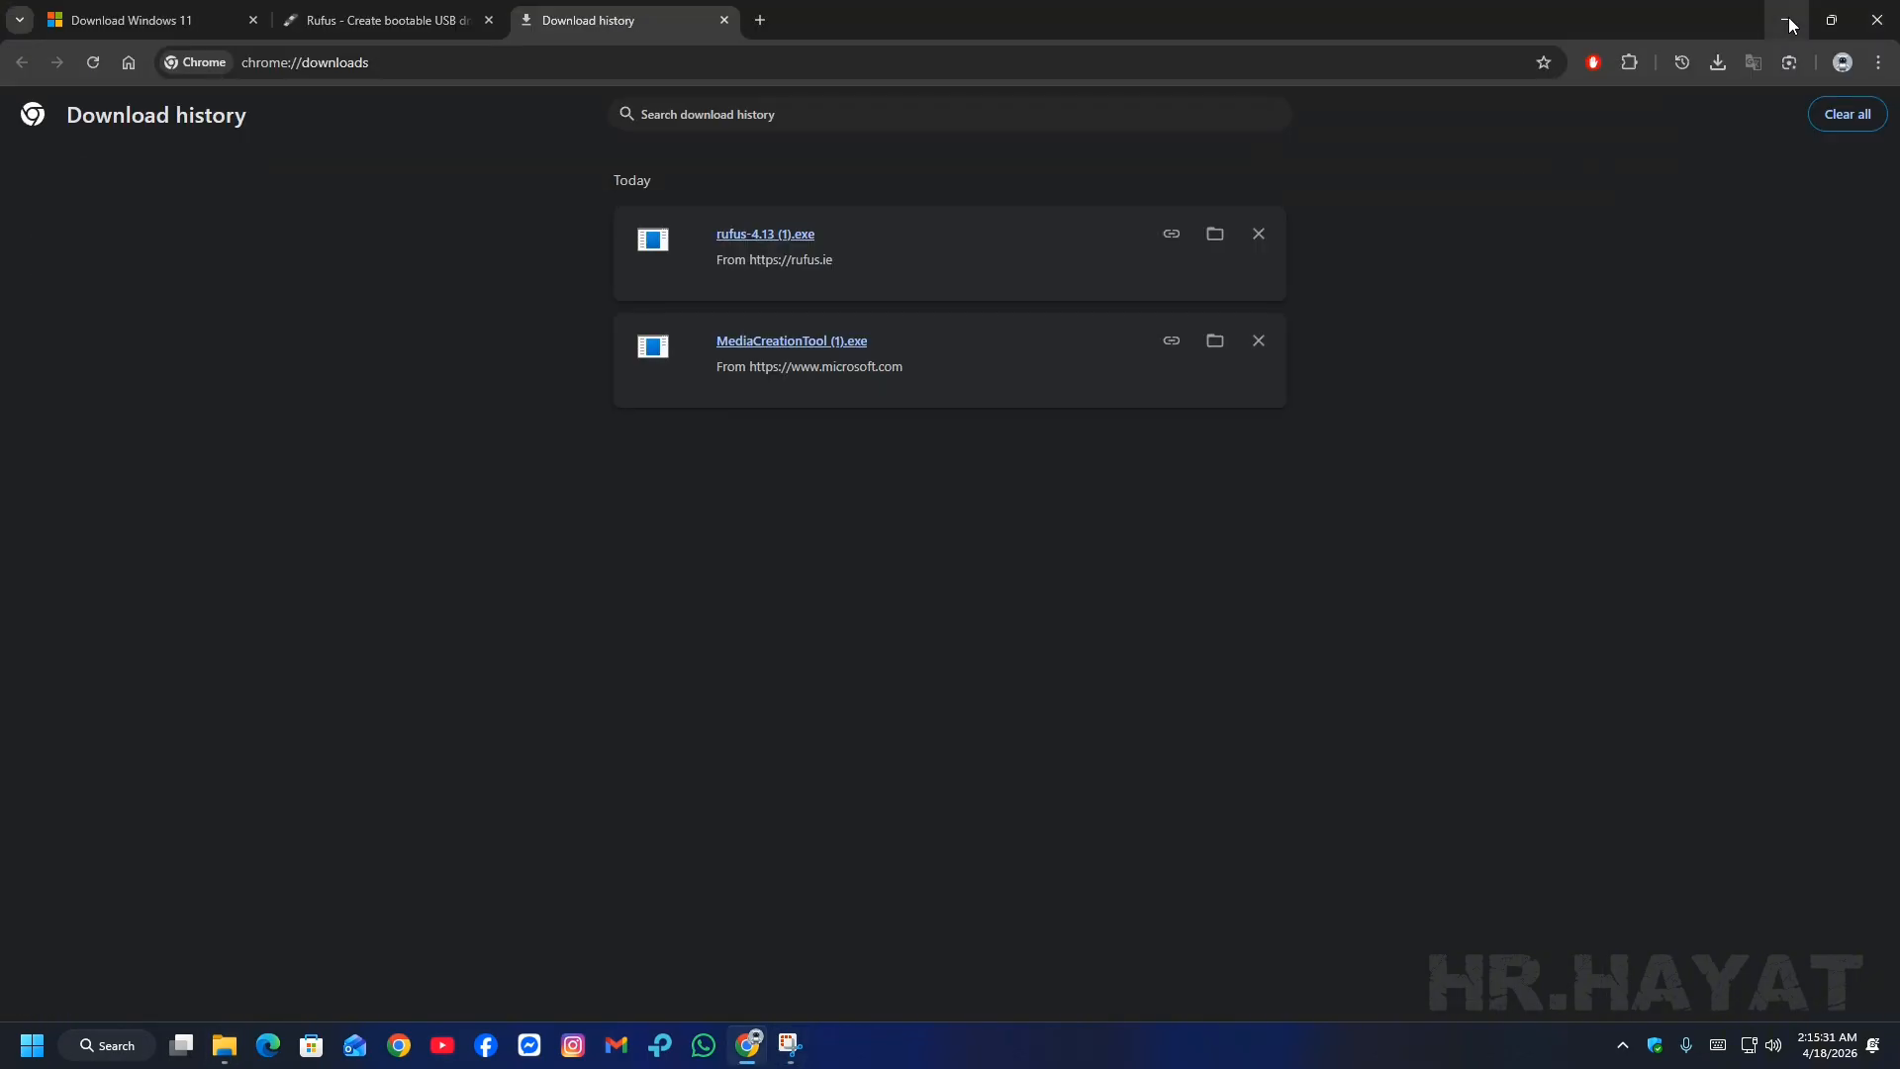
left_click(1790, 16)
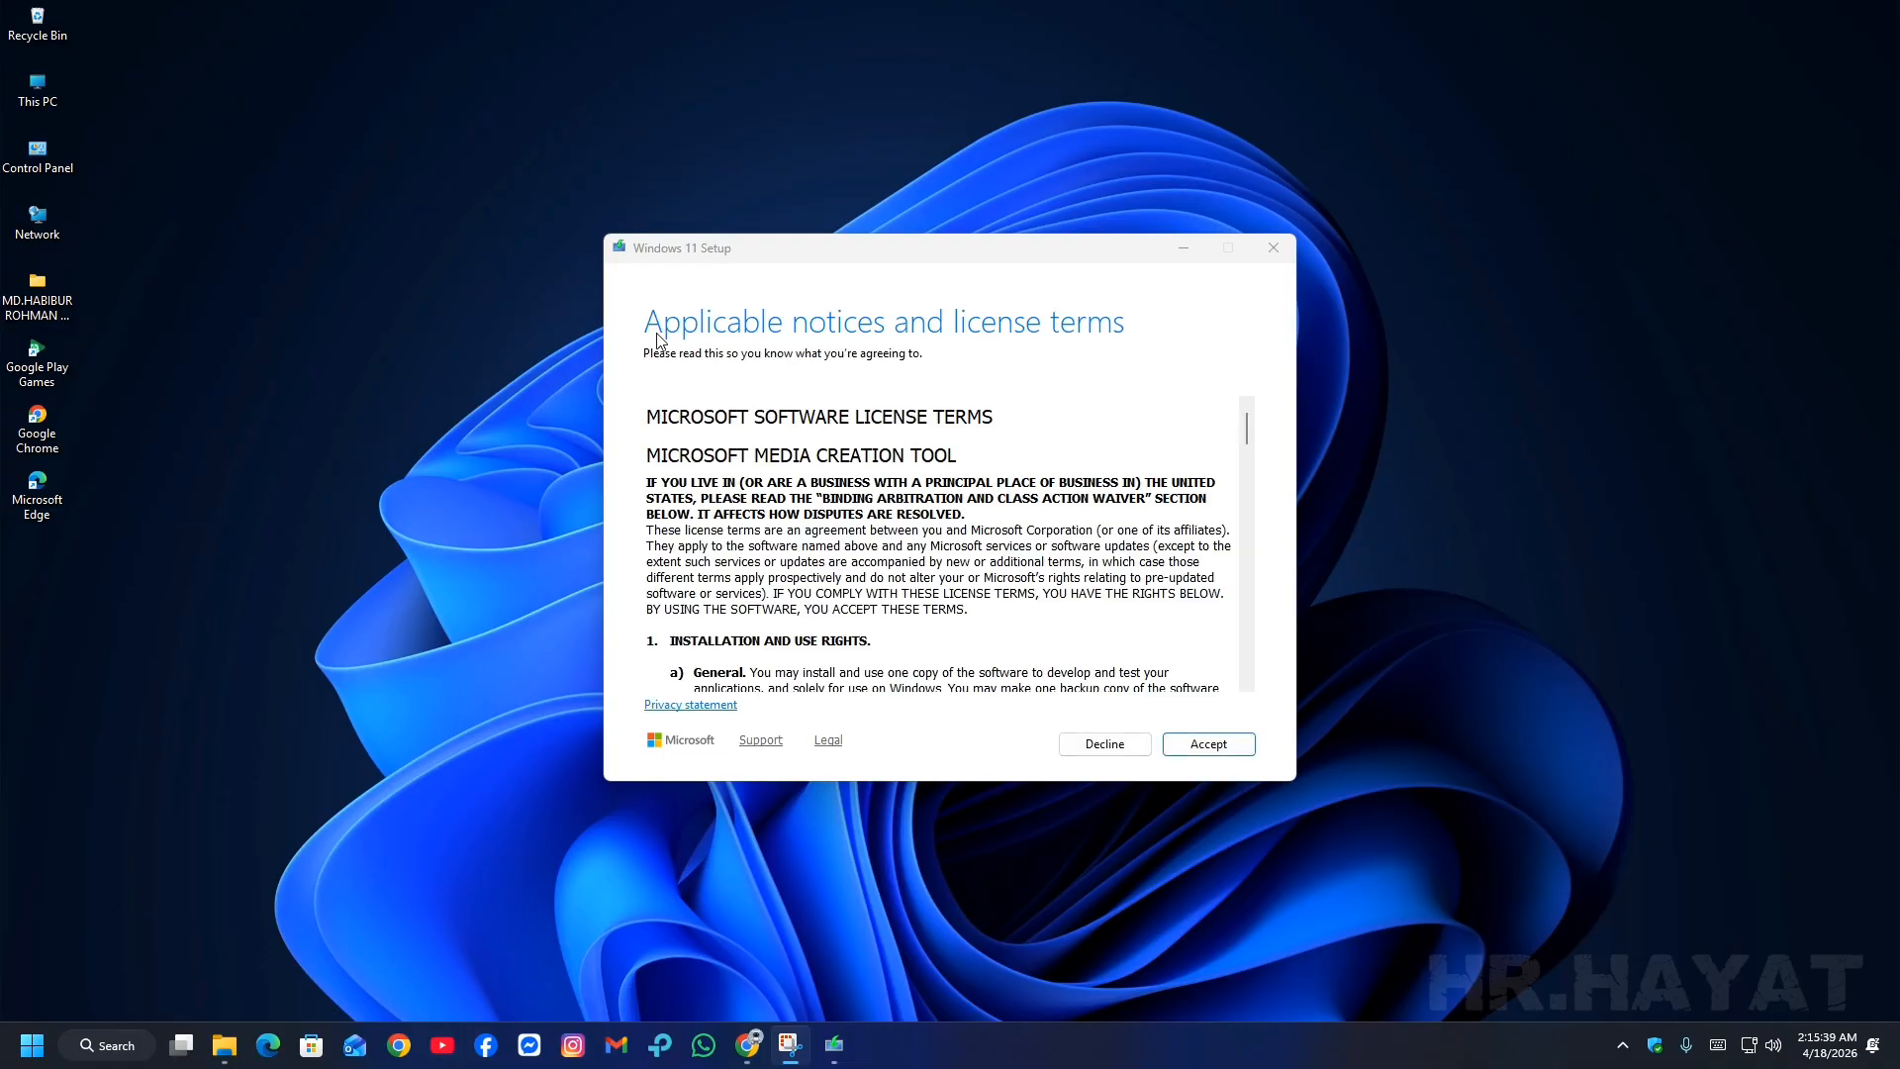
Accept the media creation tool's license terms and continue with the recommended language and edition, English (United States) and Windows 11
left_click_drag(1247, 425, 1247, 658)
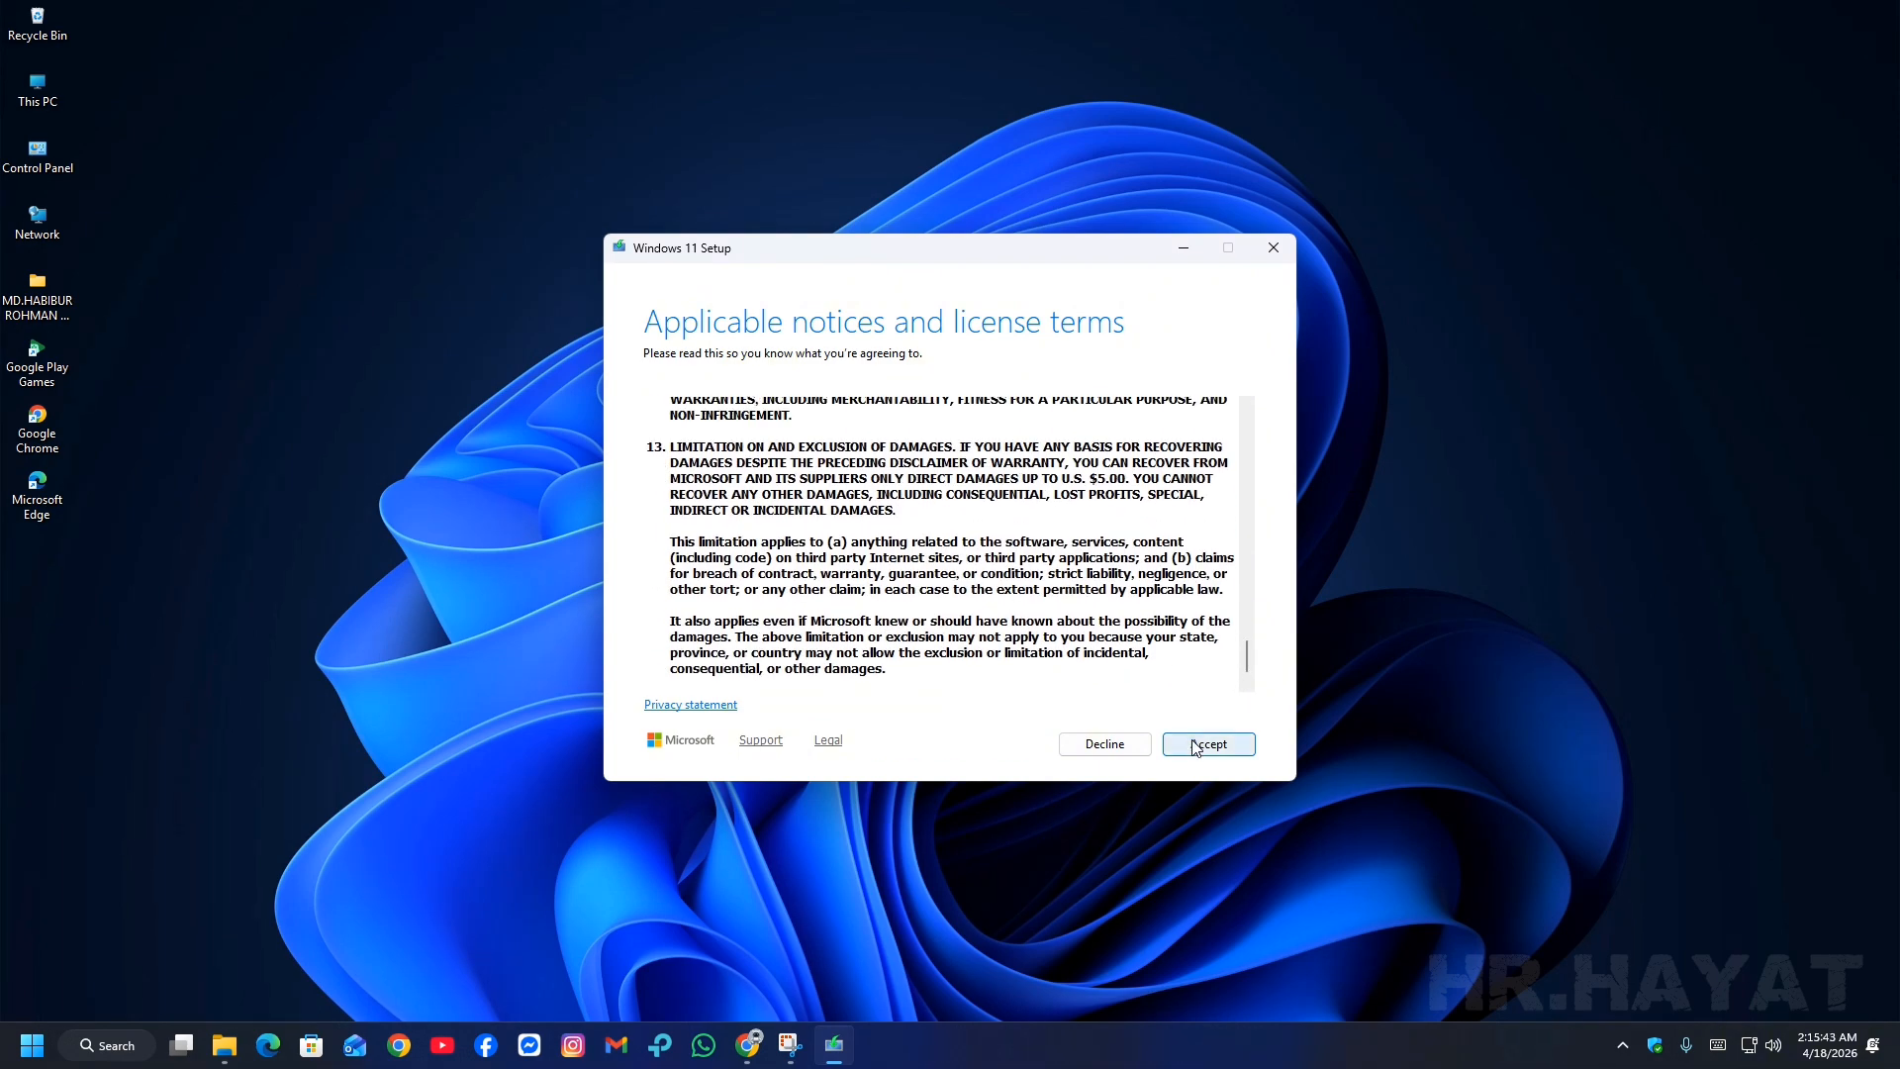
left_click(1195, 747)
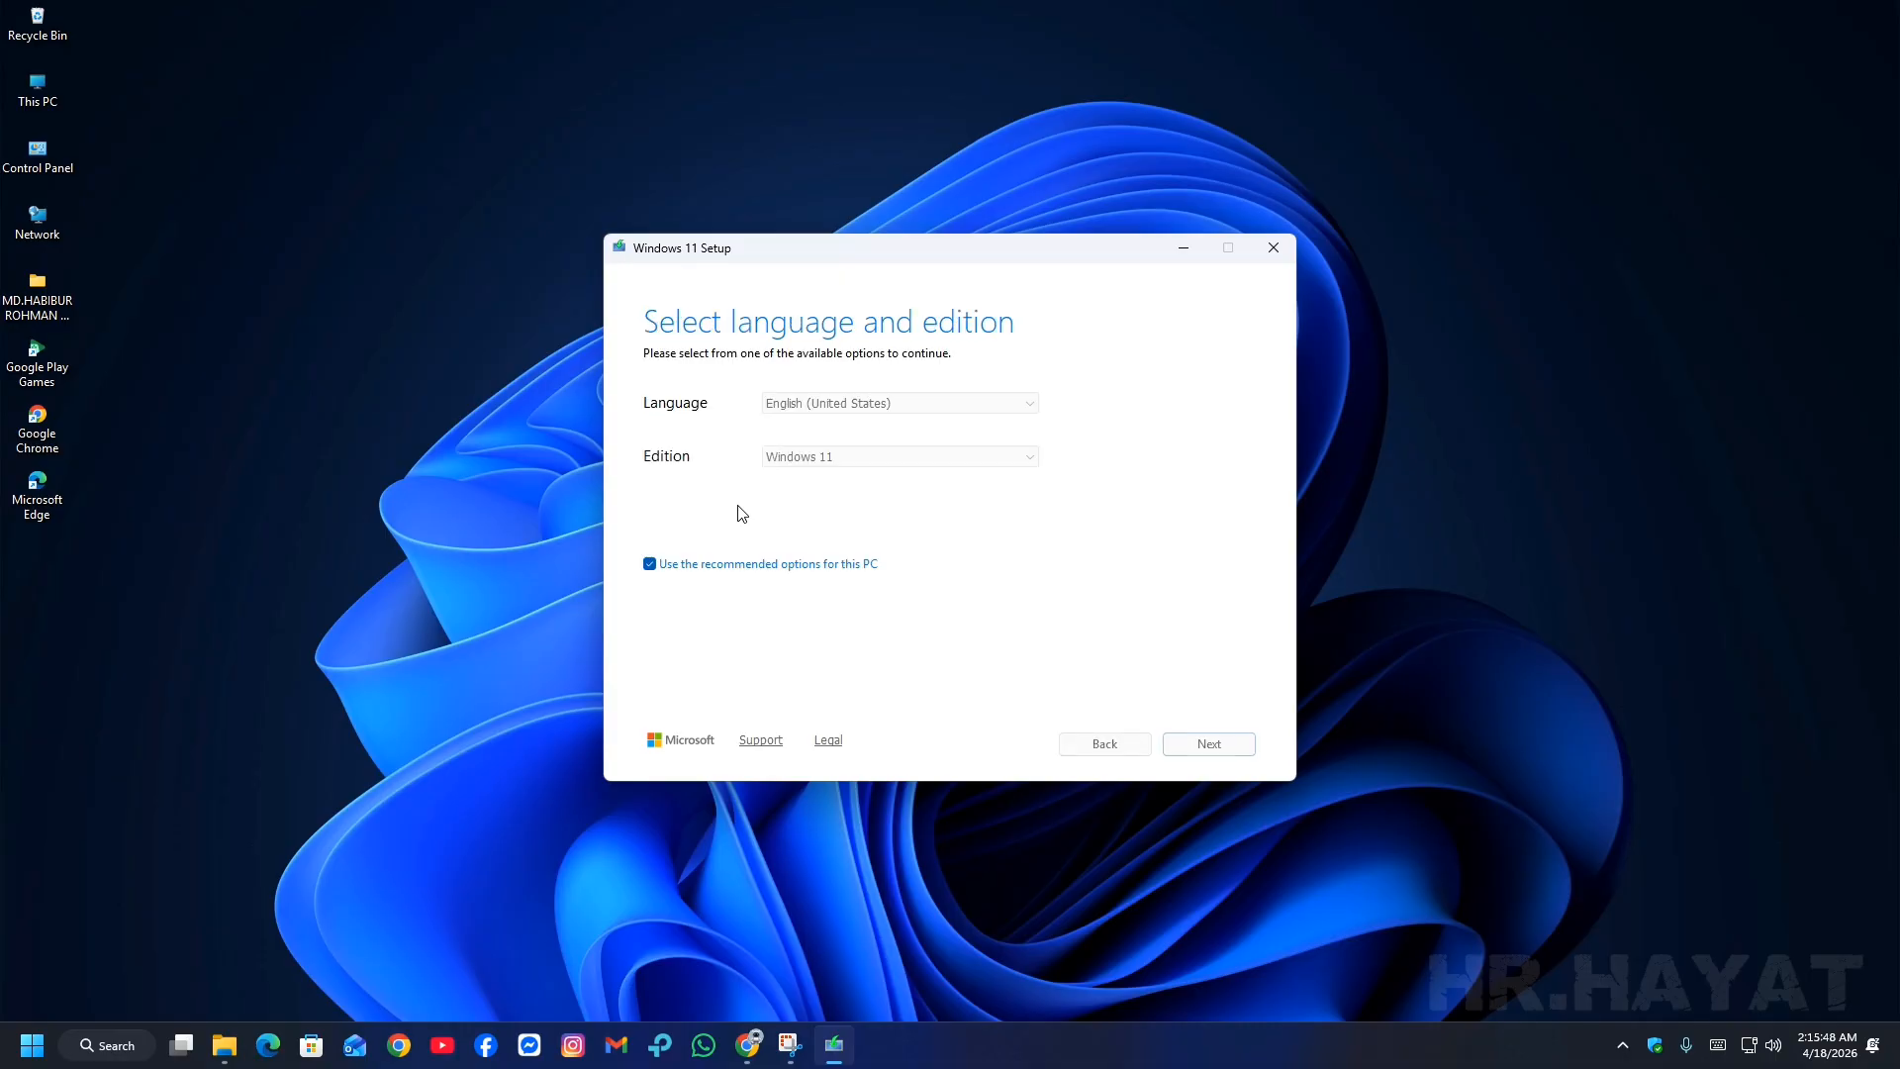
left_click(1209, 744)
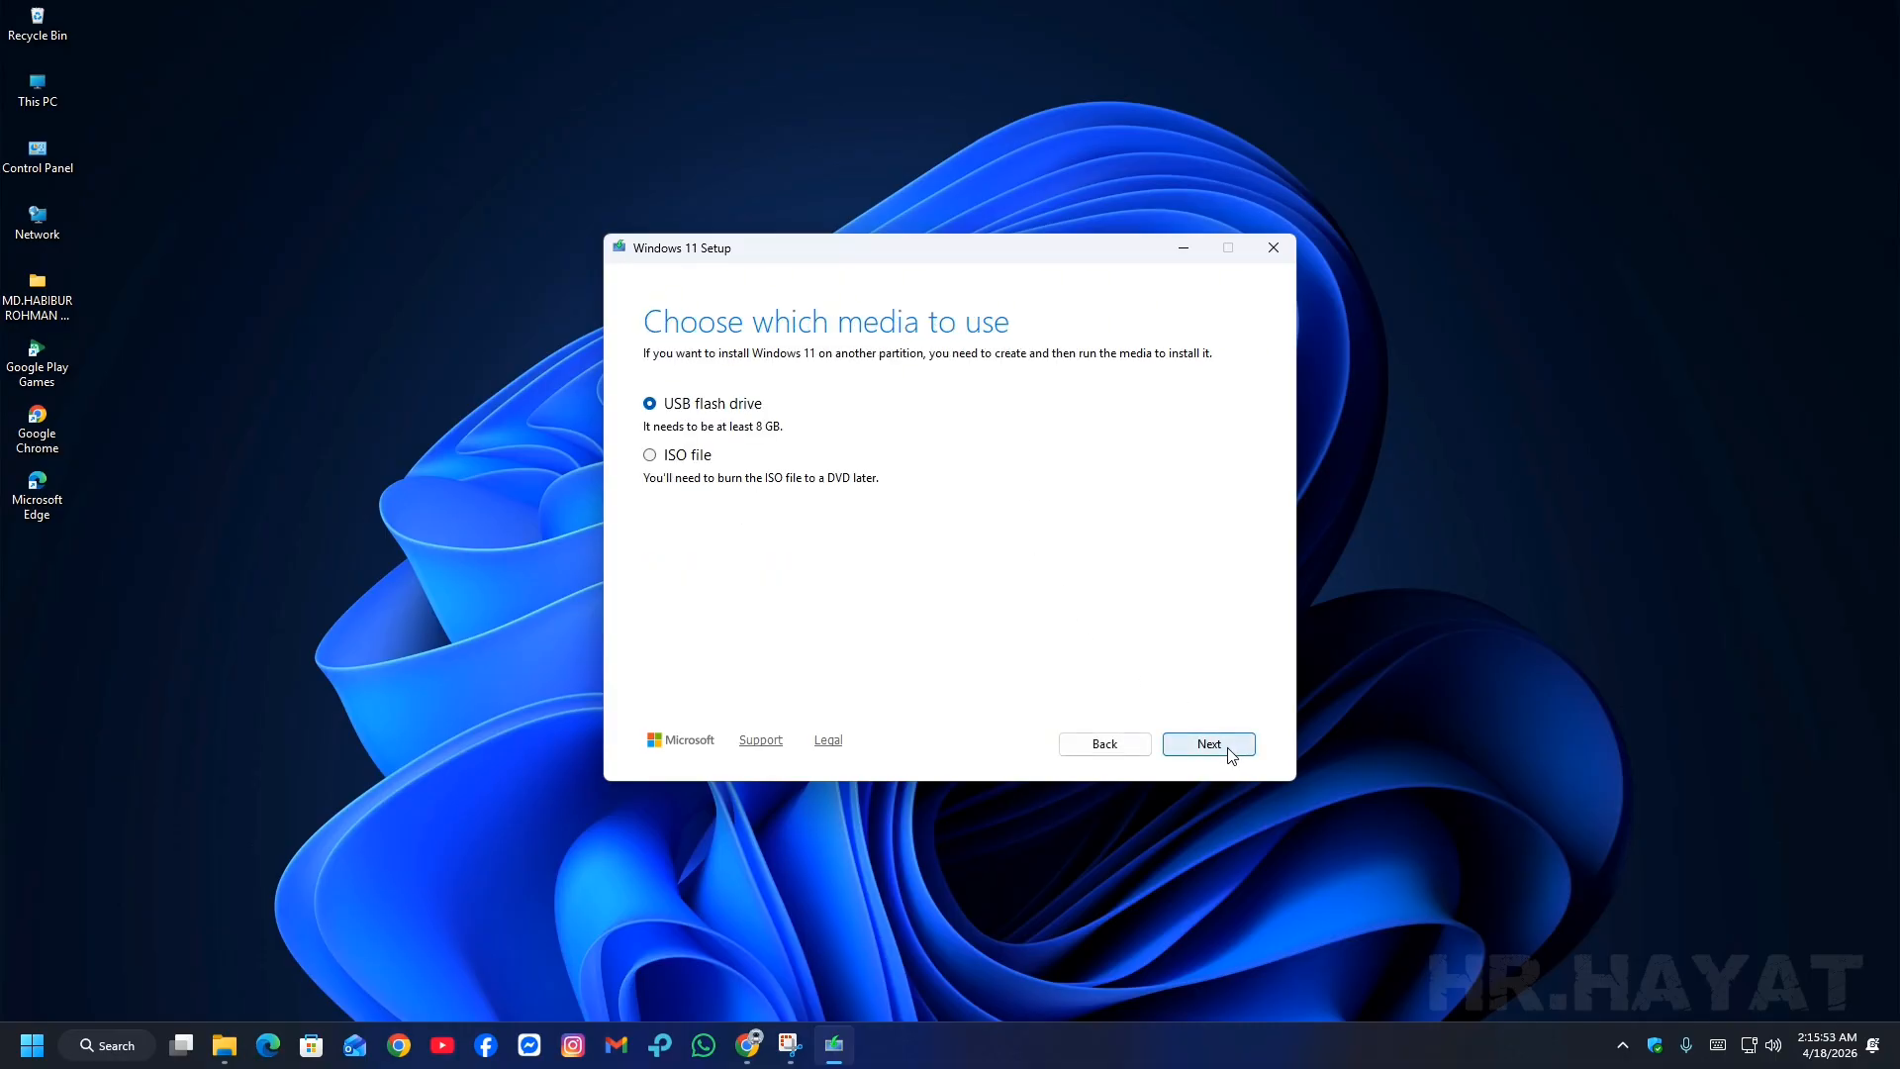
Create the installation media as an ISO file named Windows on the Desktop, and finish the Windows 11 Setup
left_click(652, 459)
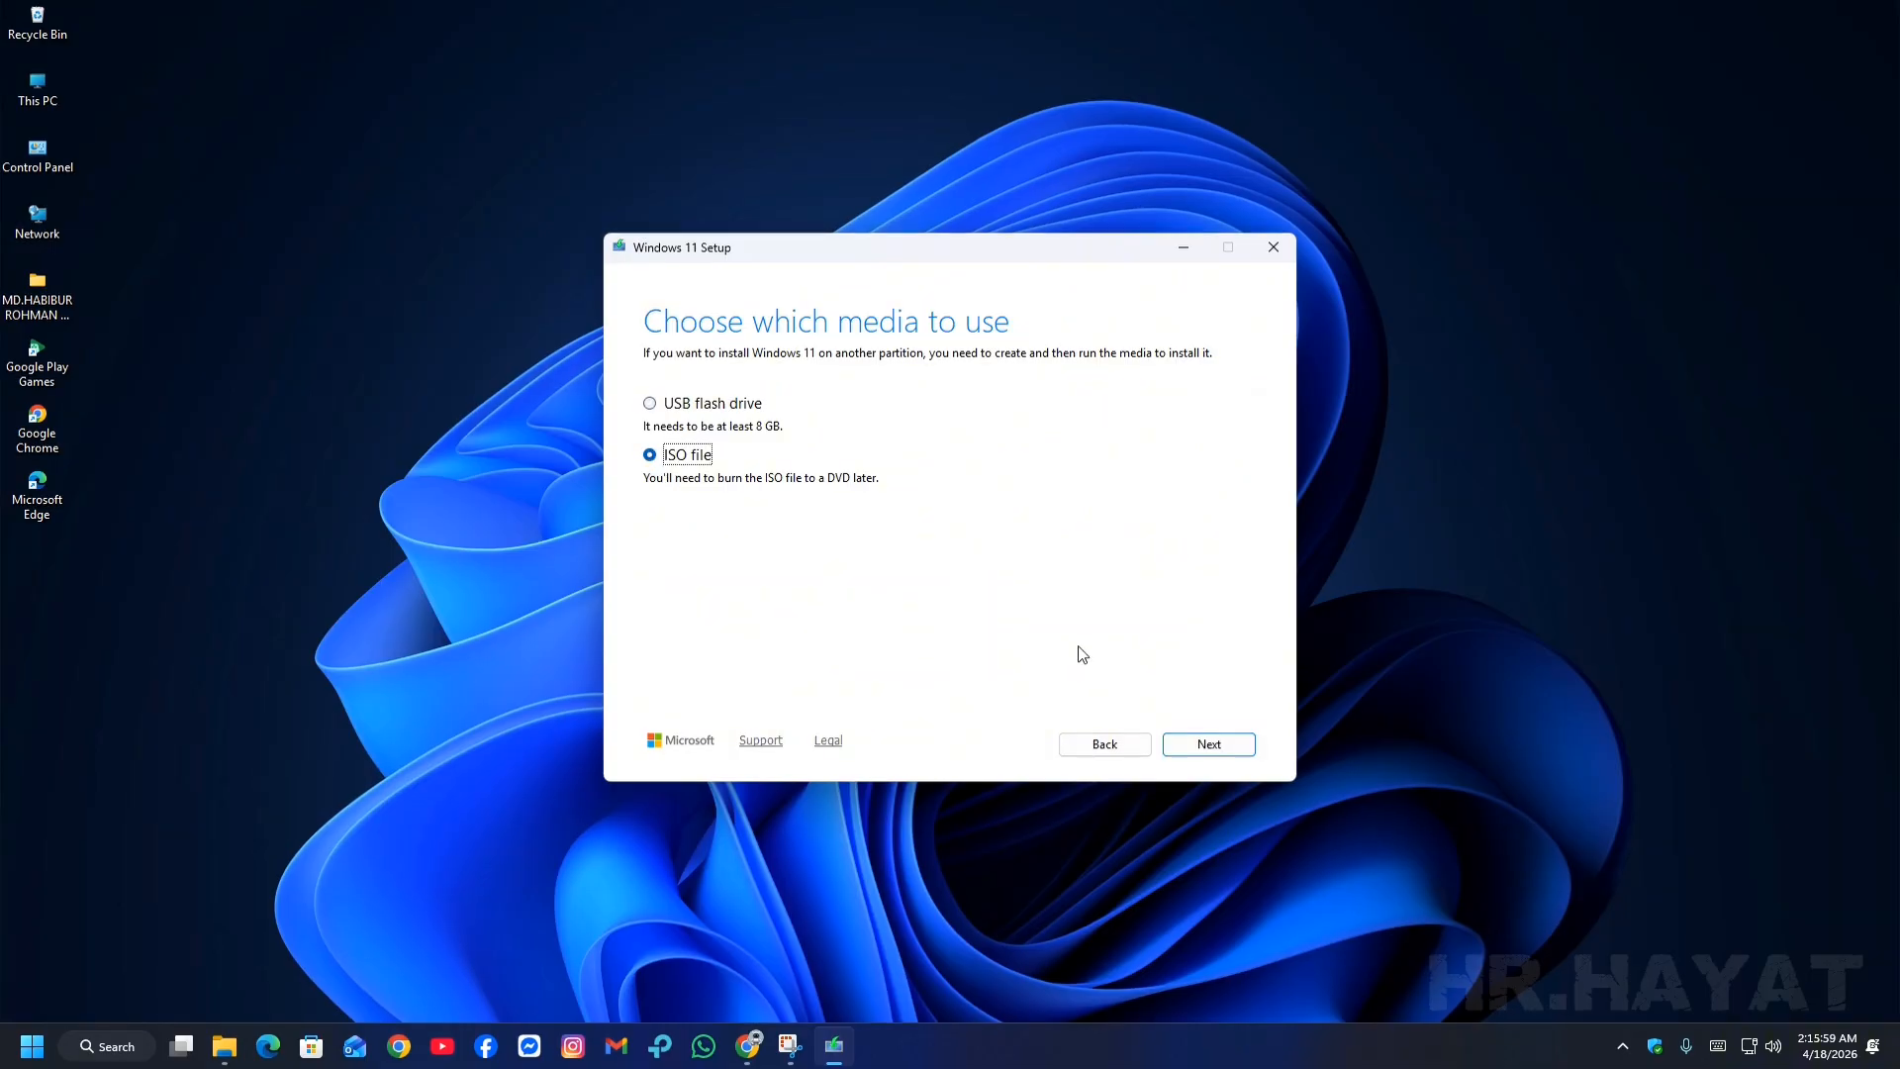
left_click(1202, 746)
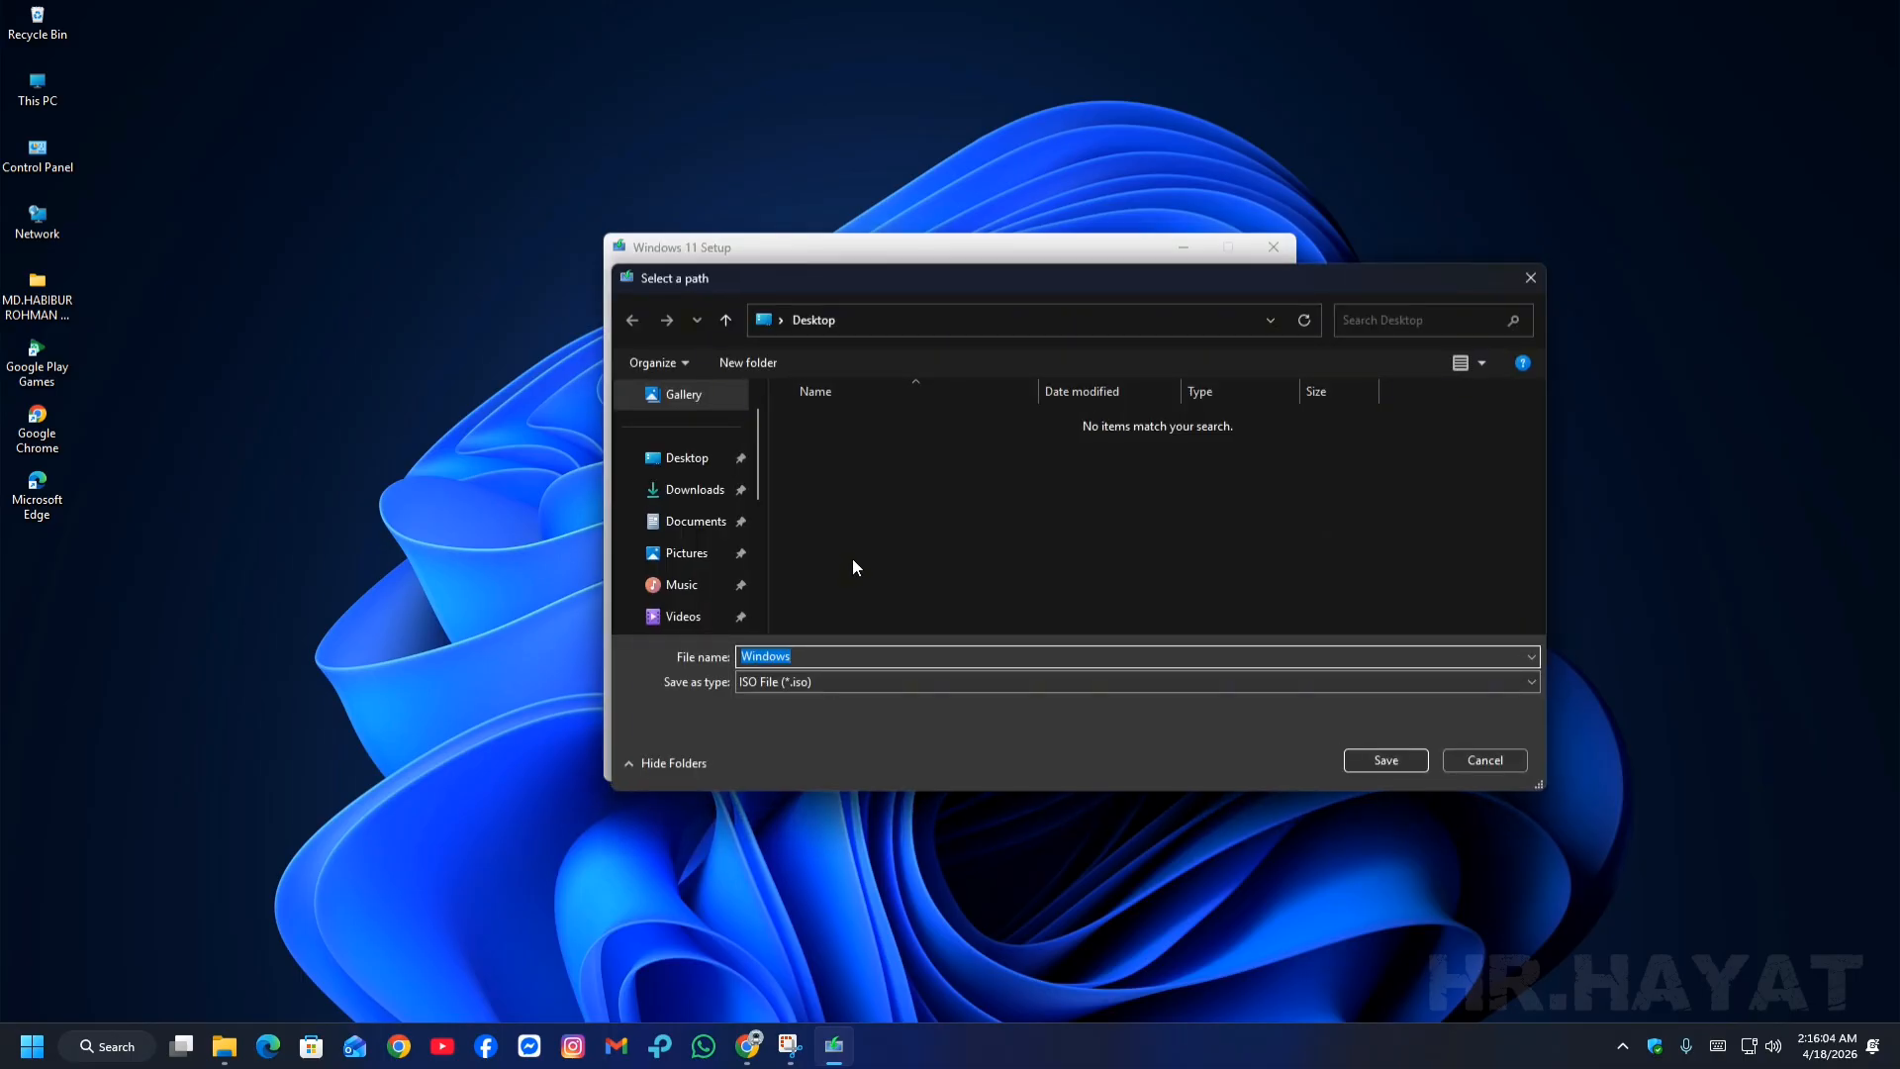
left_click(705, 460)
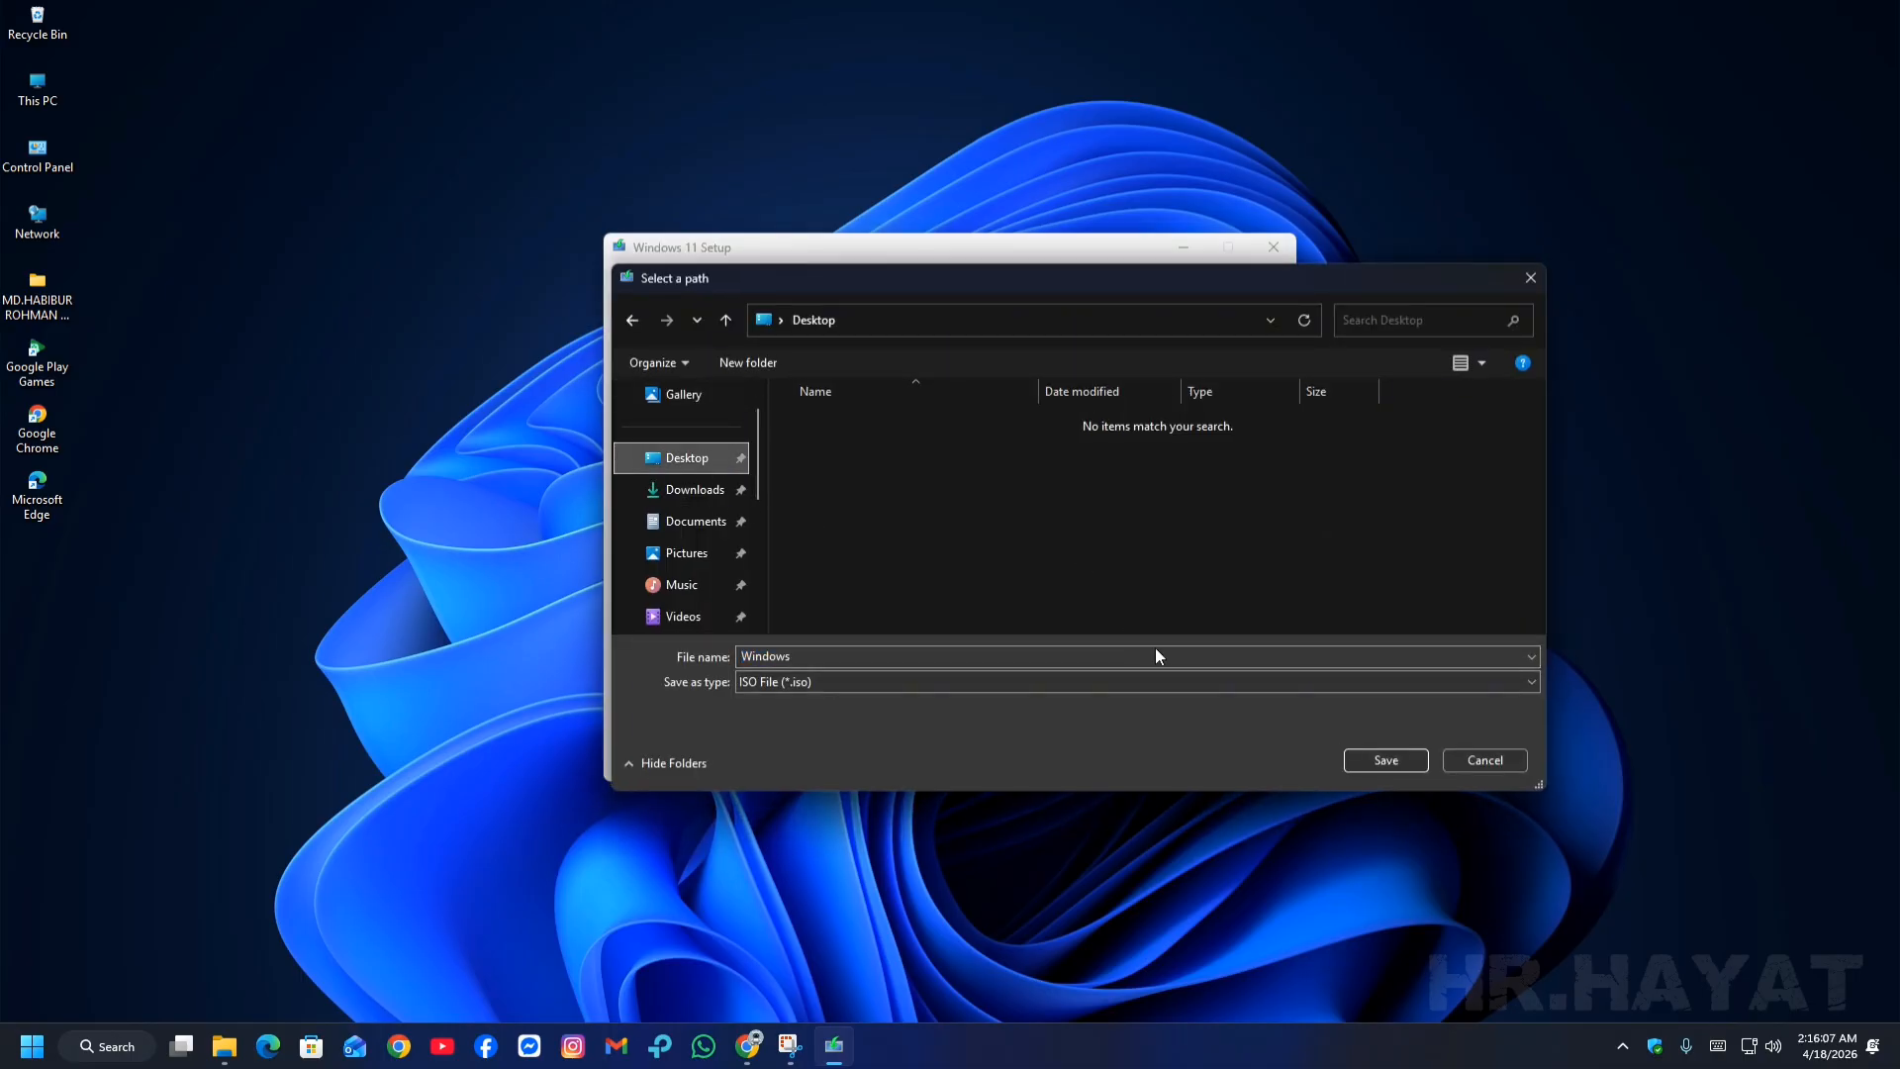
left_click(1376, 760)
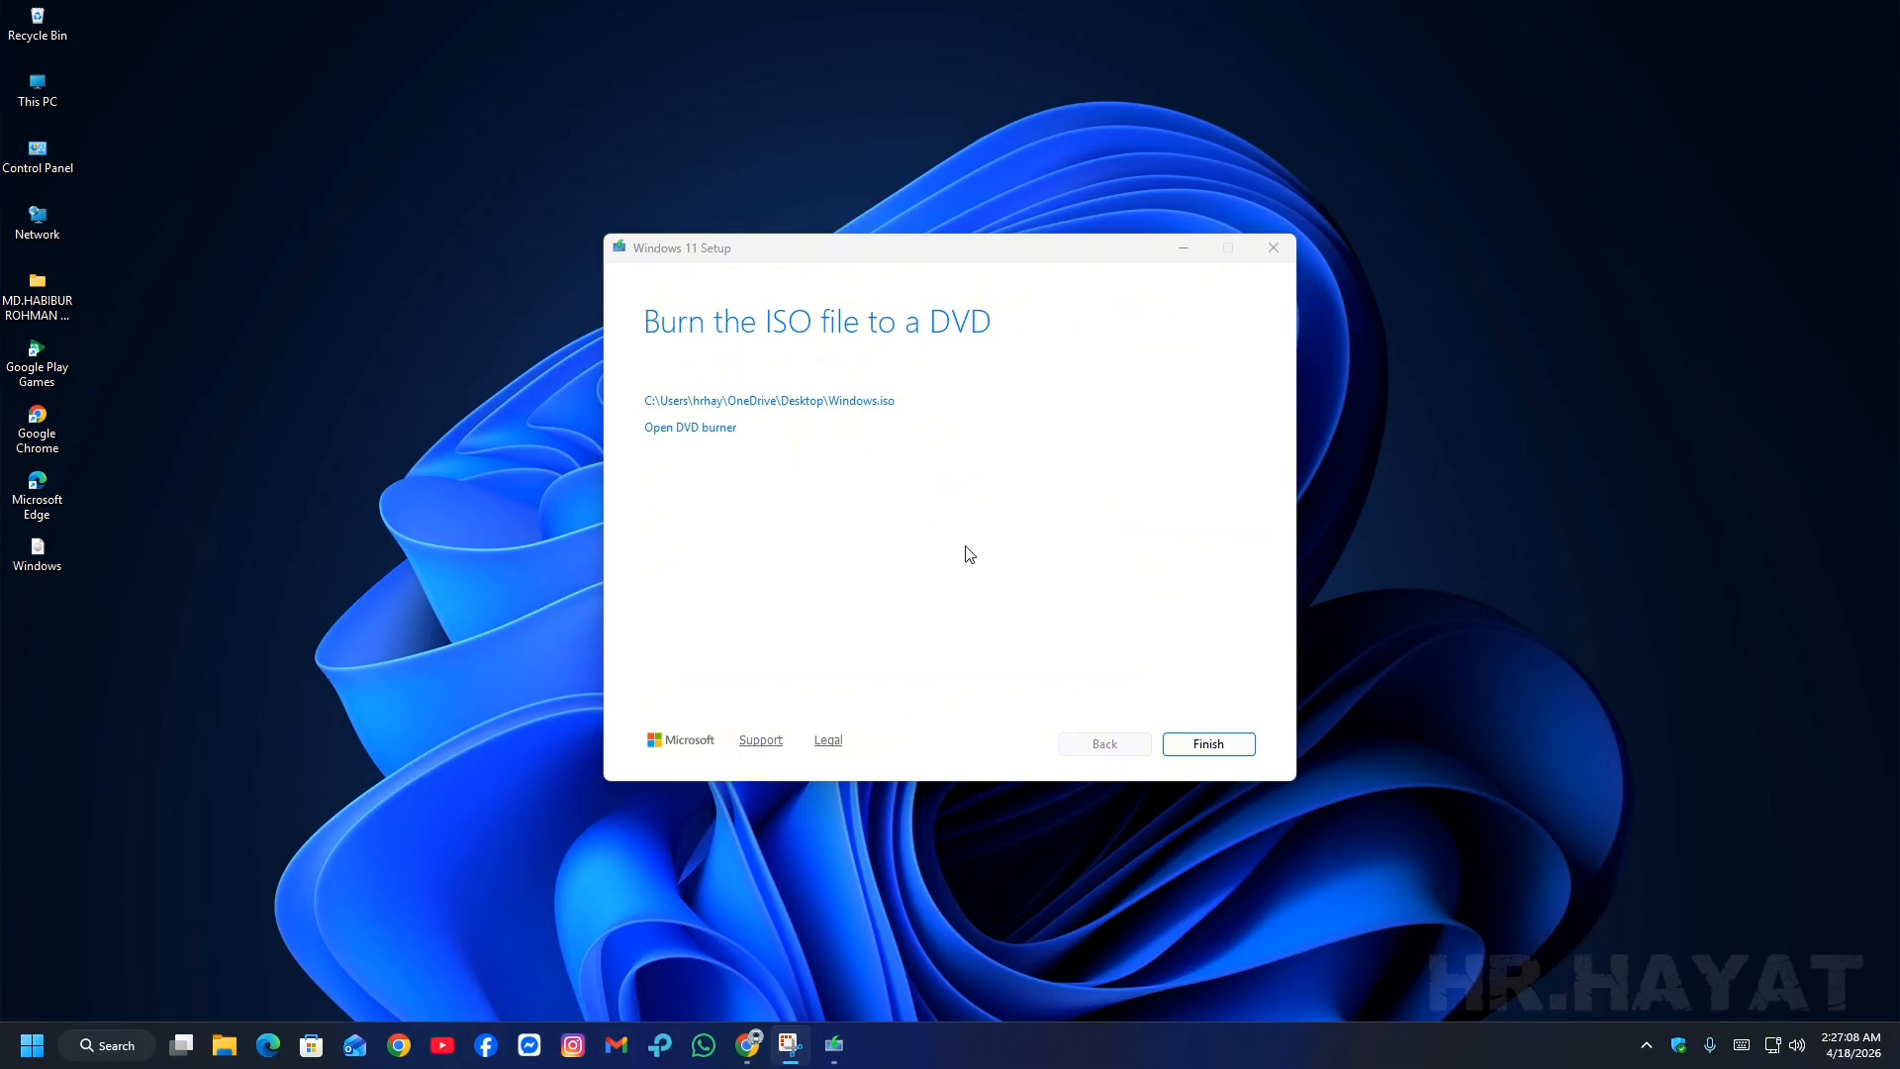
left_click(1243, 759)
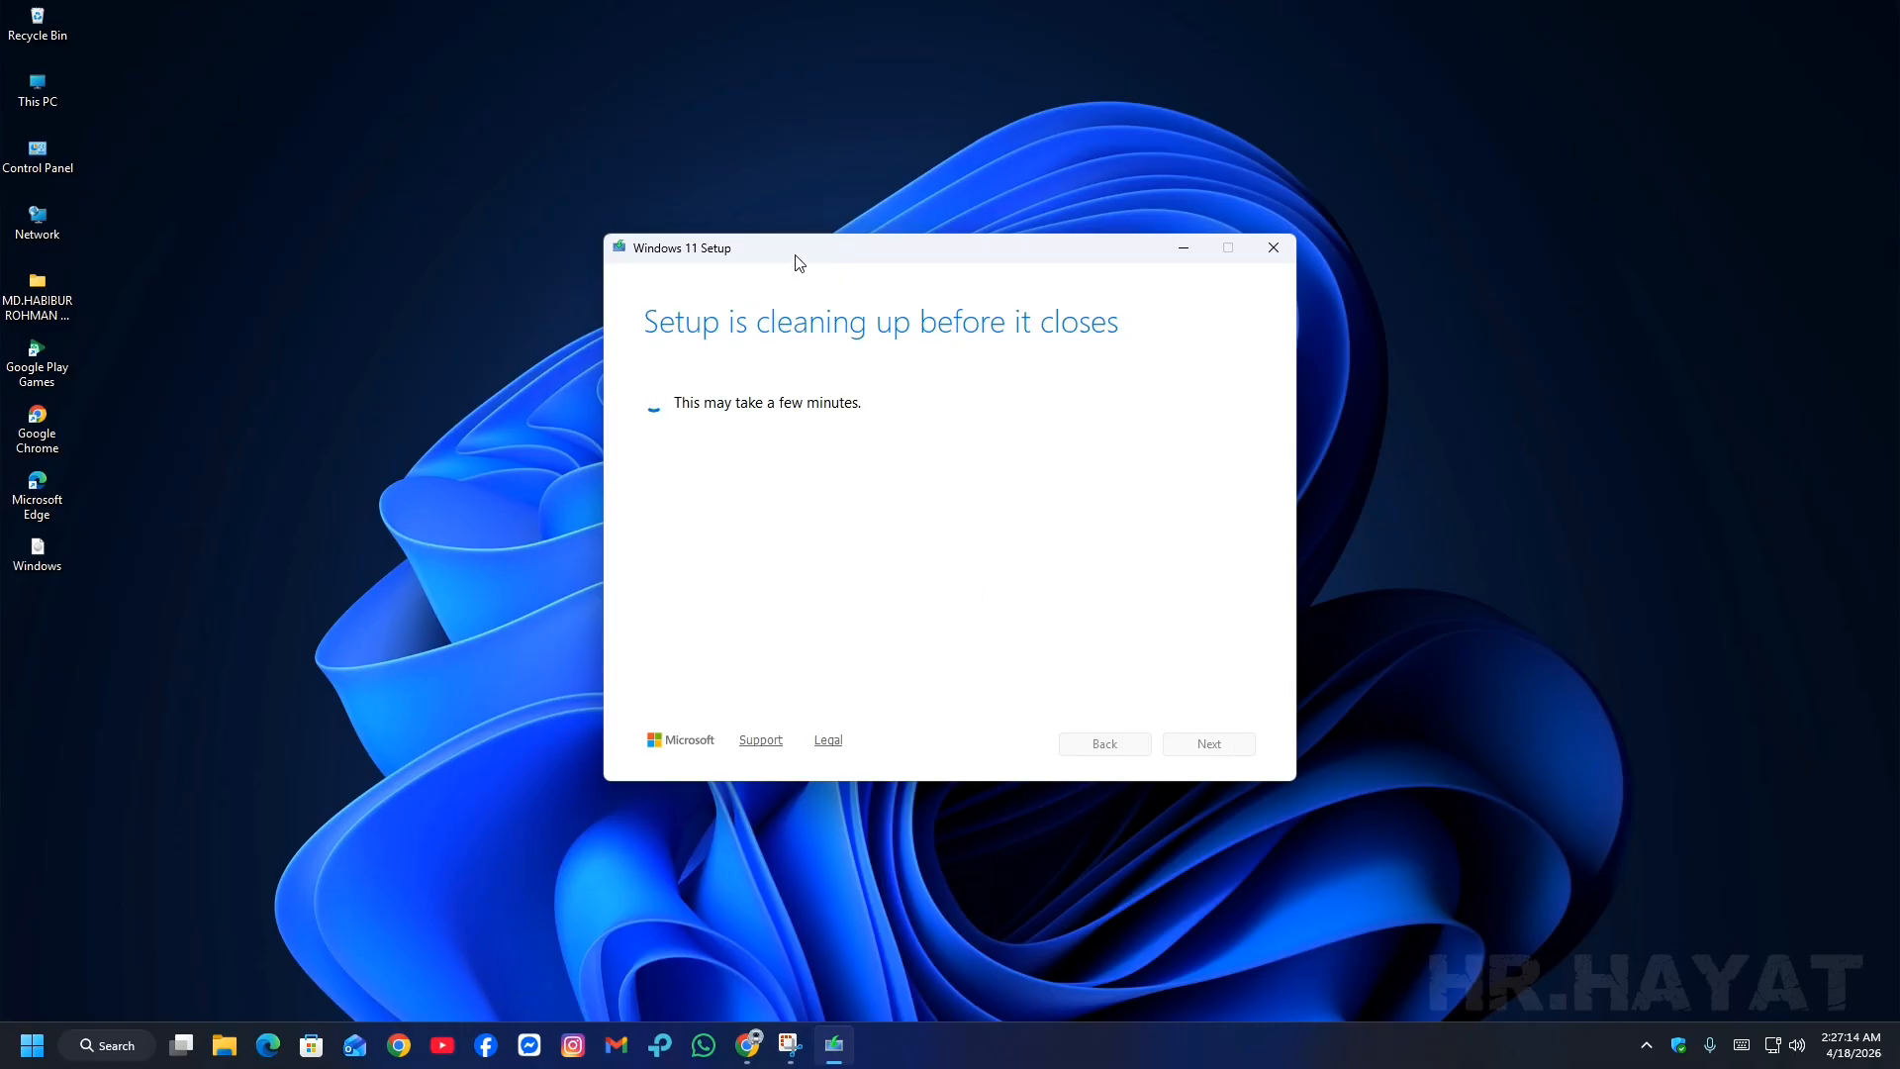
left_click_drag(797, 262, 942, 222)
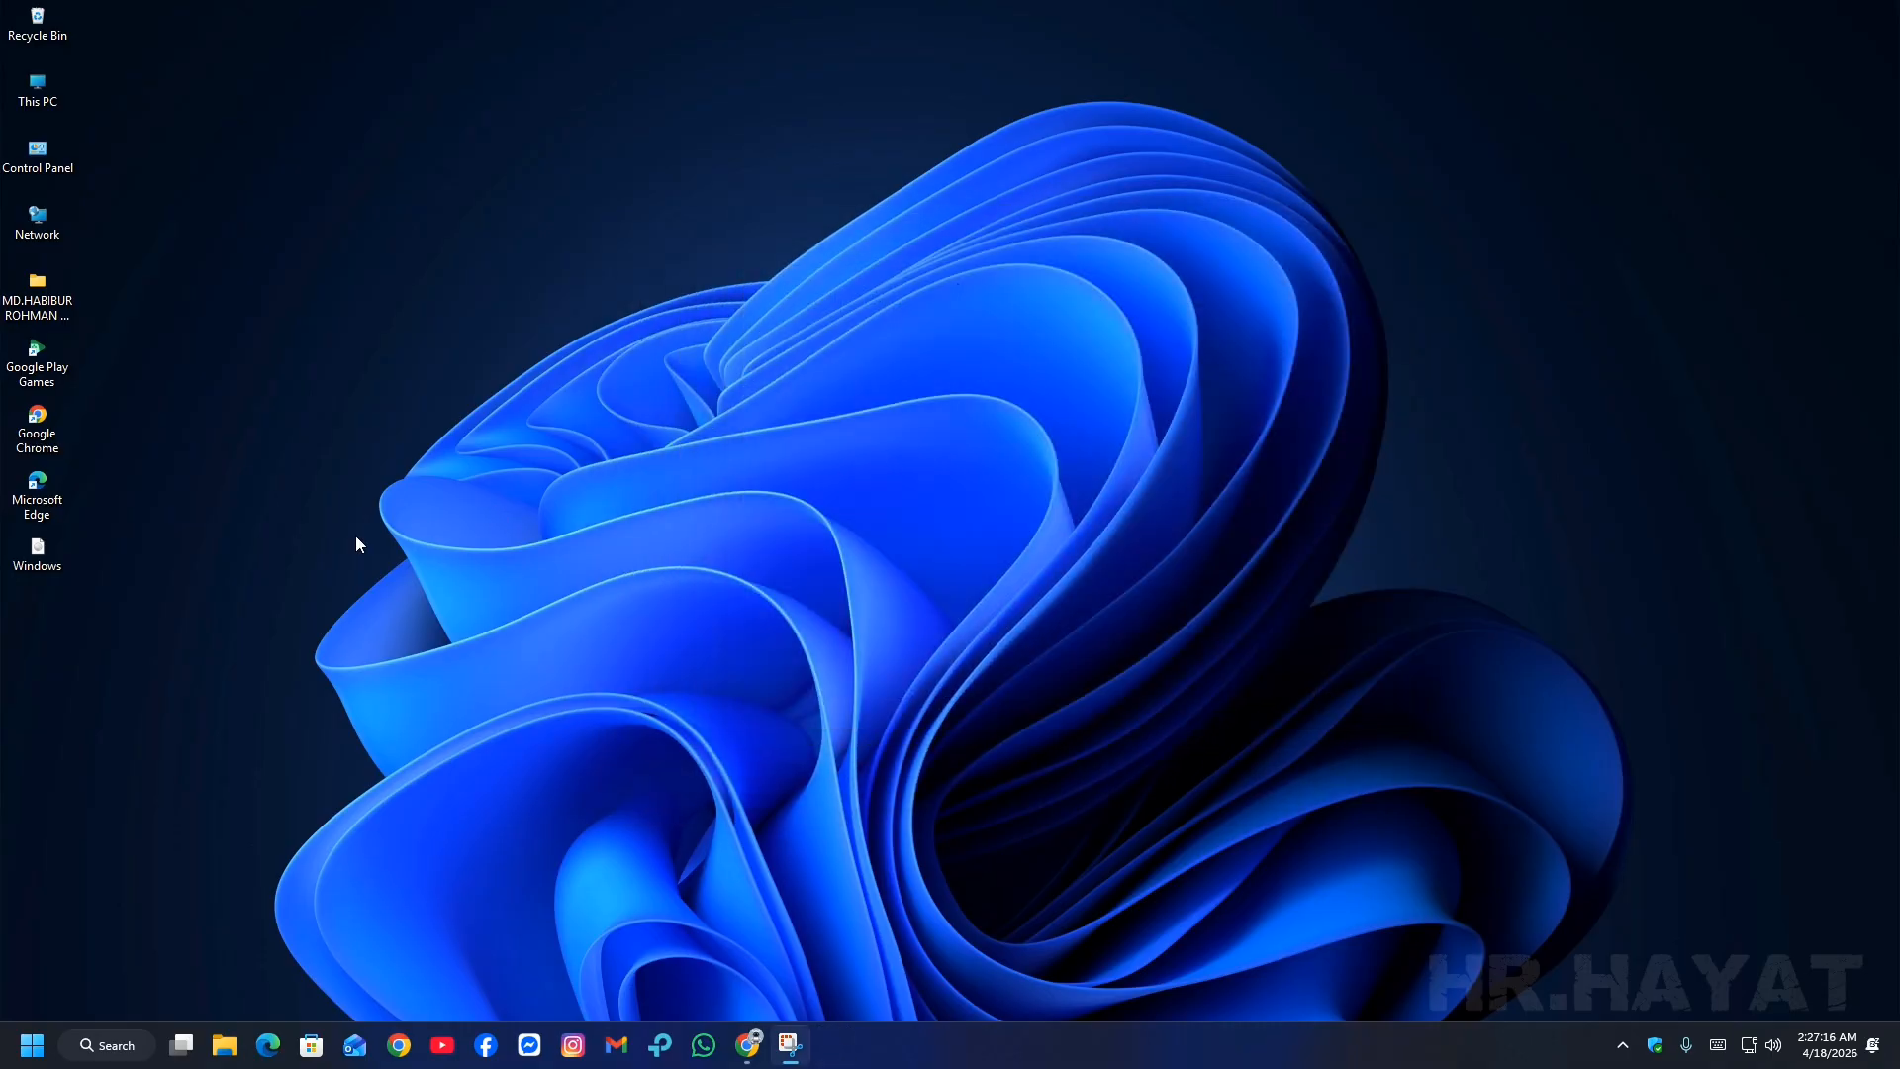
Move the Windows ISO file away from the other icons to an open area of the desktop and refresh the desktop
left_click_drag(3, 559, 683, 396)
left_click(628, 418)
left_click_drag(31, 567, 608, 230)
right_click(709, 201)
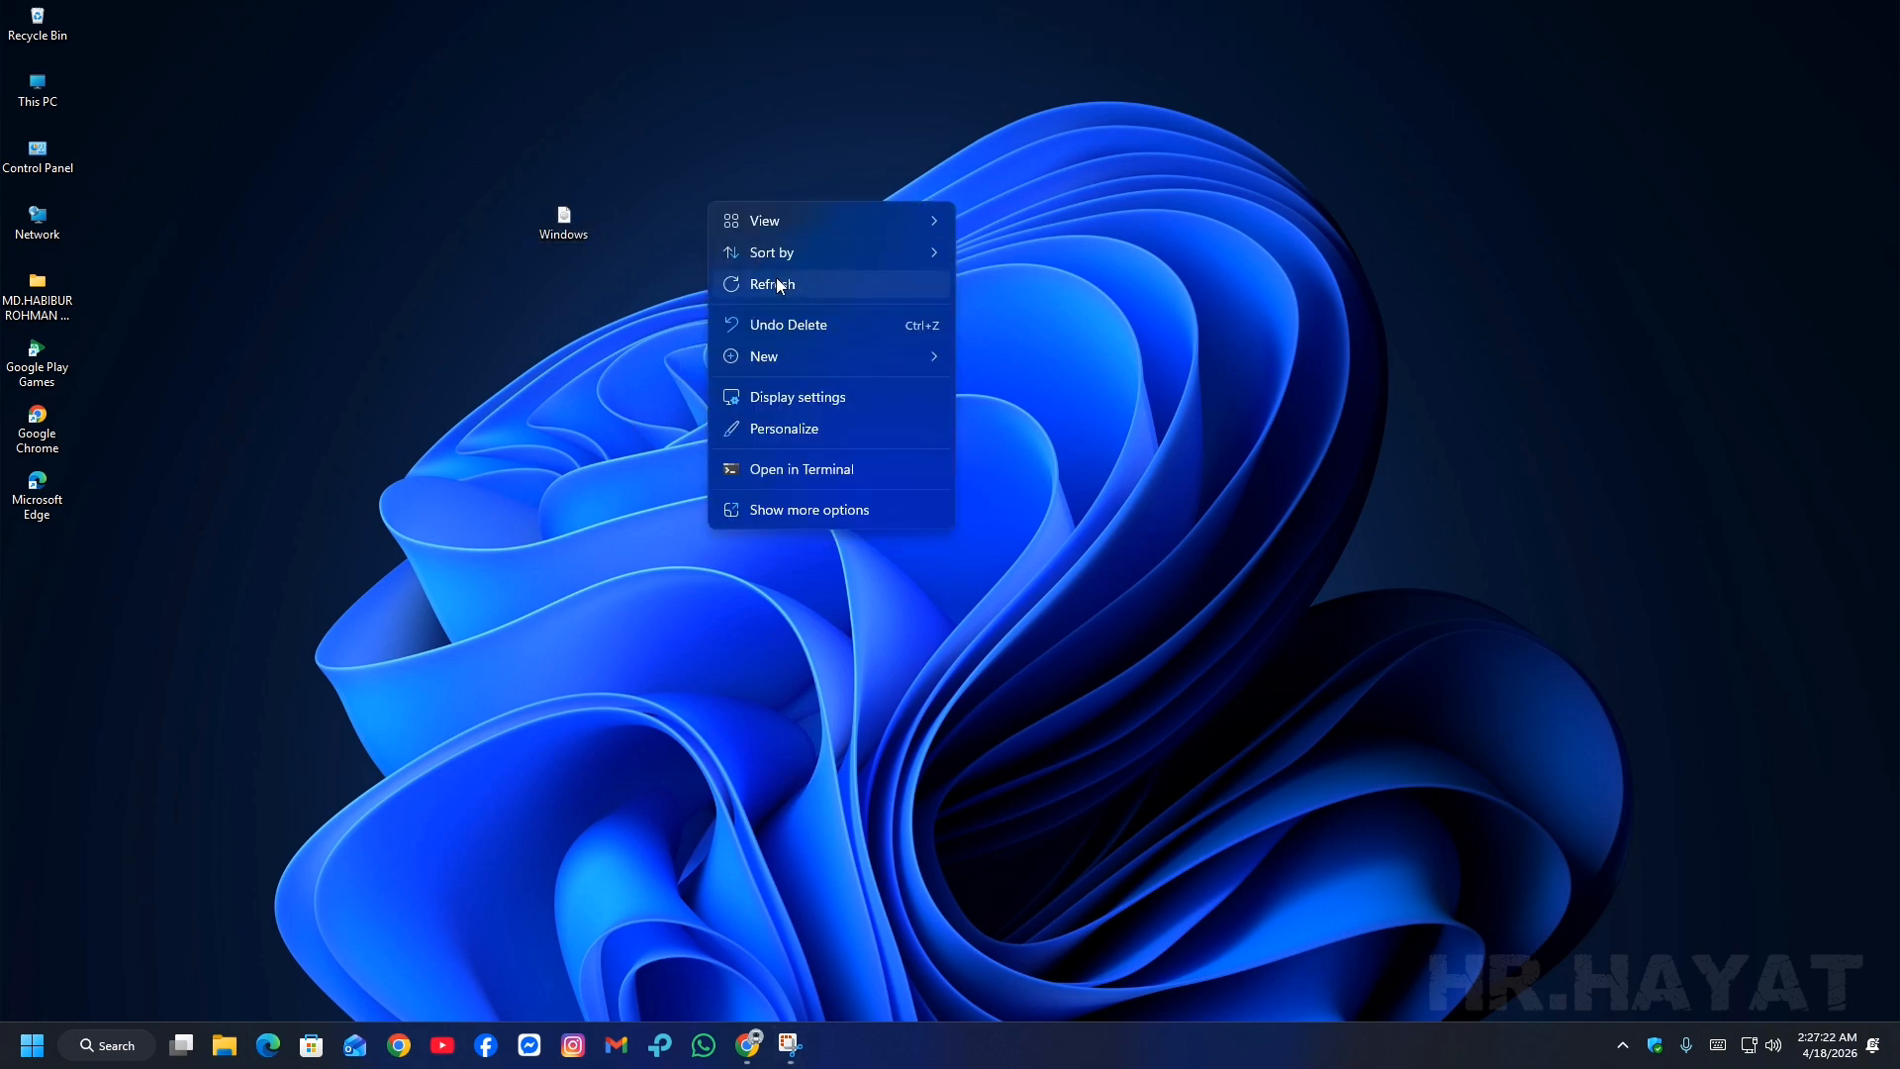
left_click(762, 284)
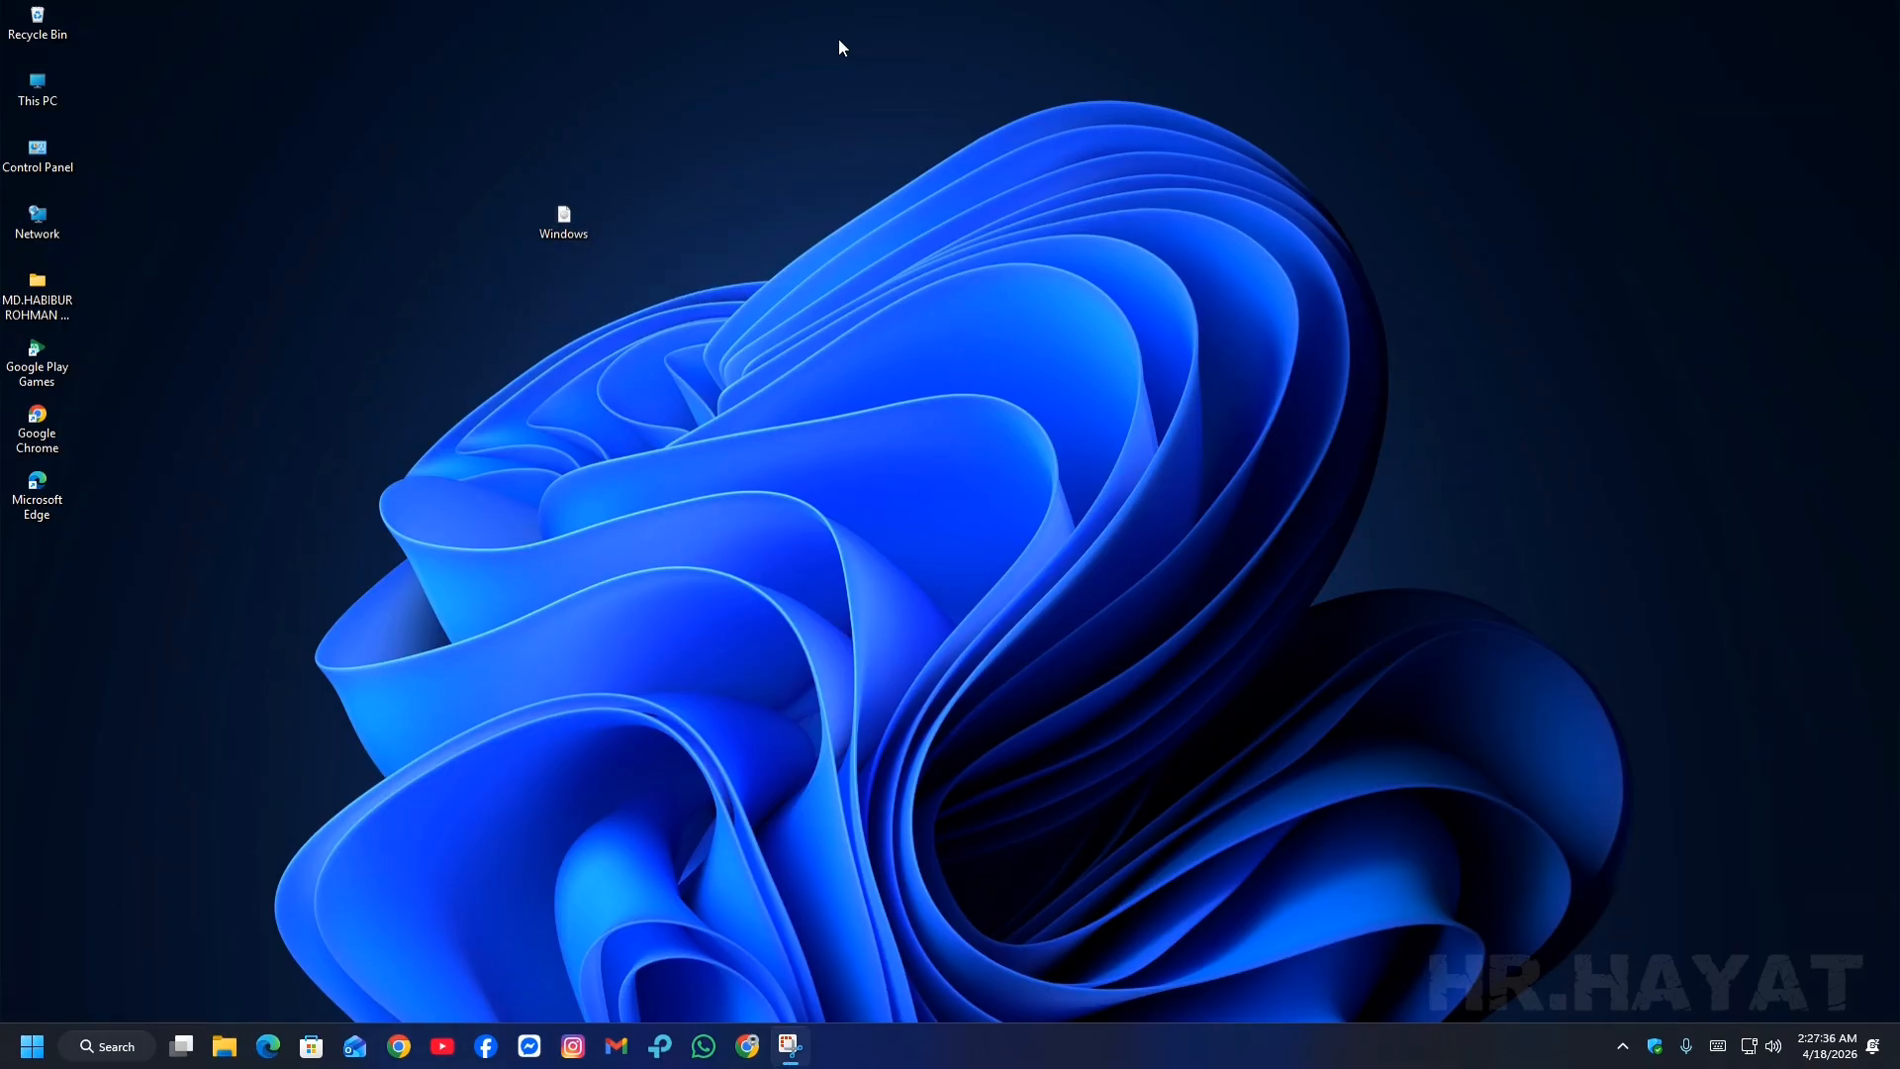
Launch rufus-4.13 from the Downloads folder, minimize File Explorer, and move the Rufus window slightly higher on the desktop
left_click(225, 1046)
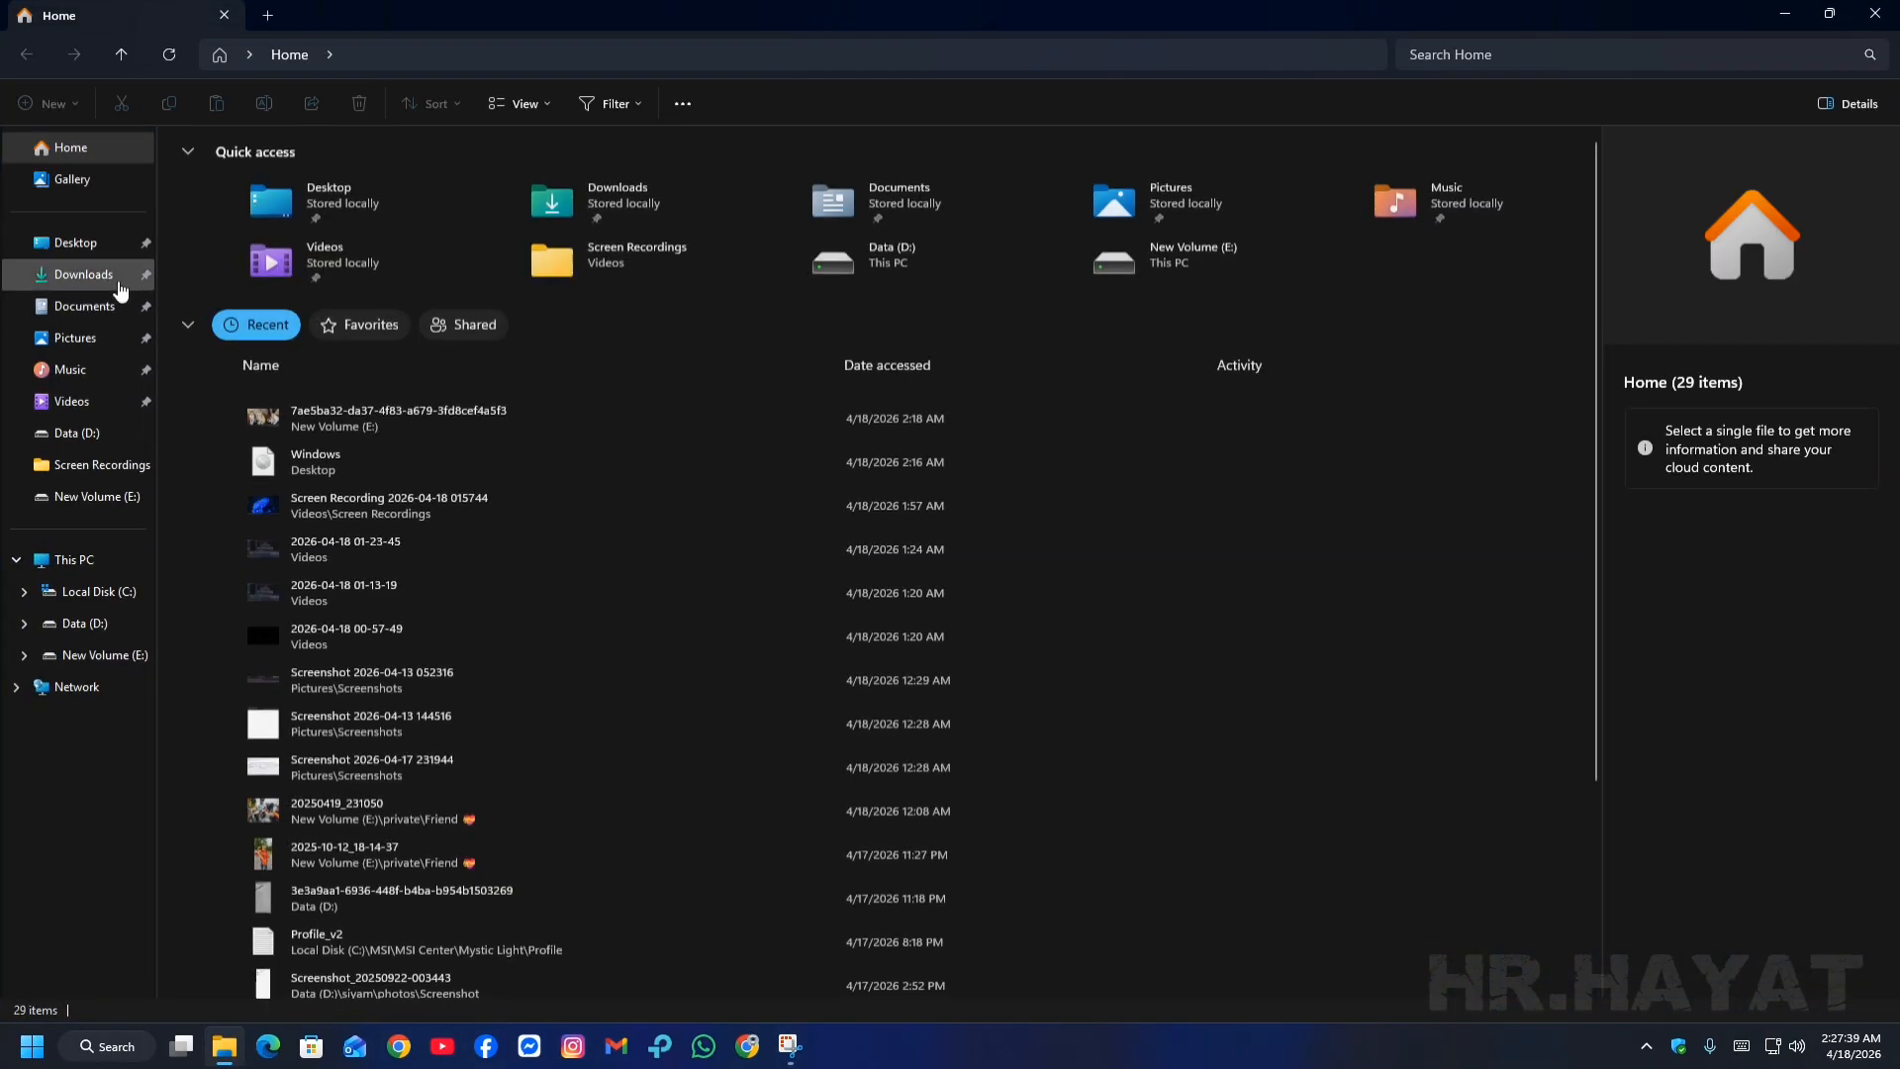
left_click(117, 282)
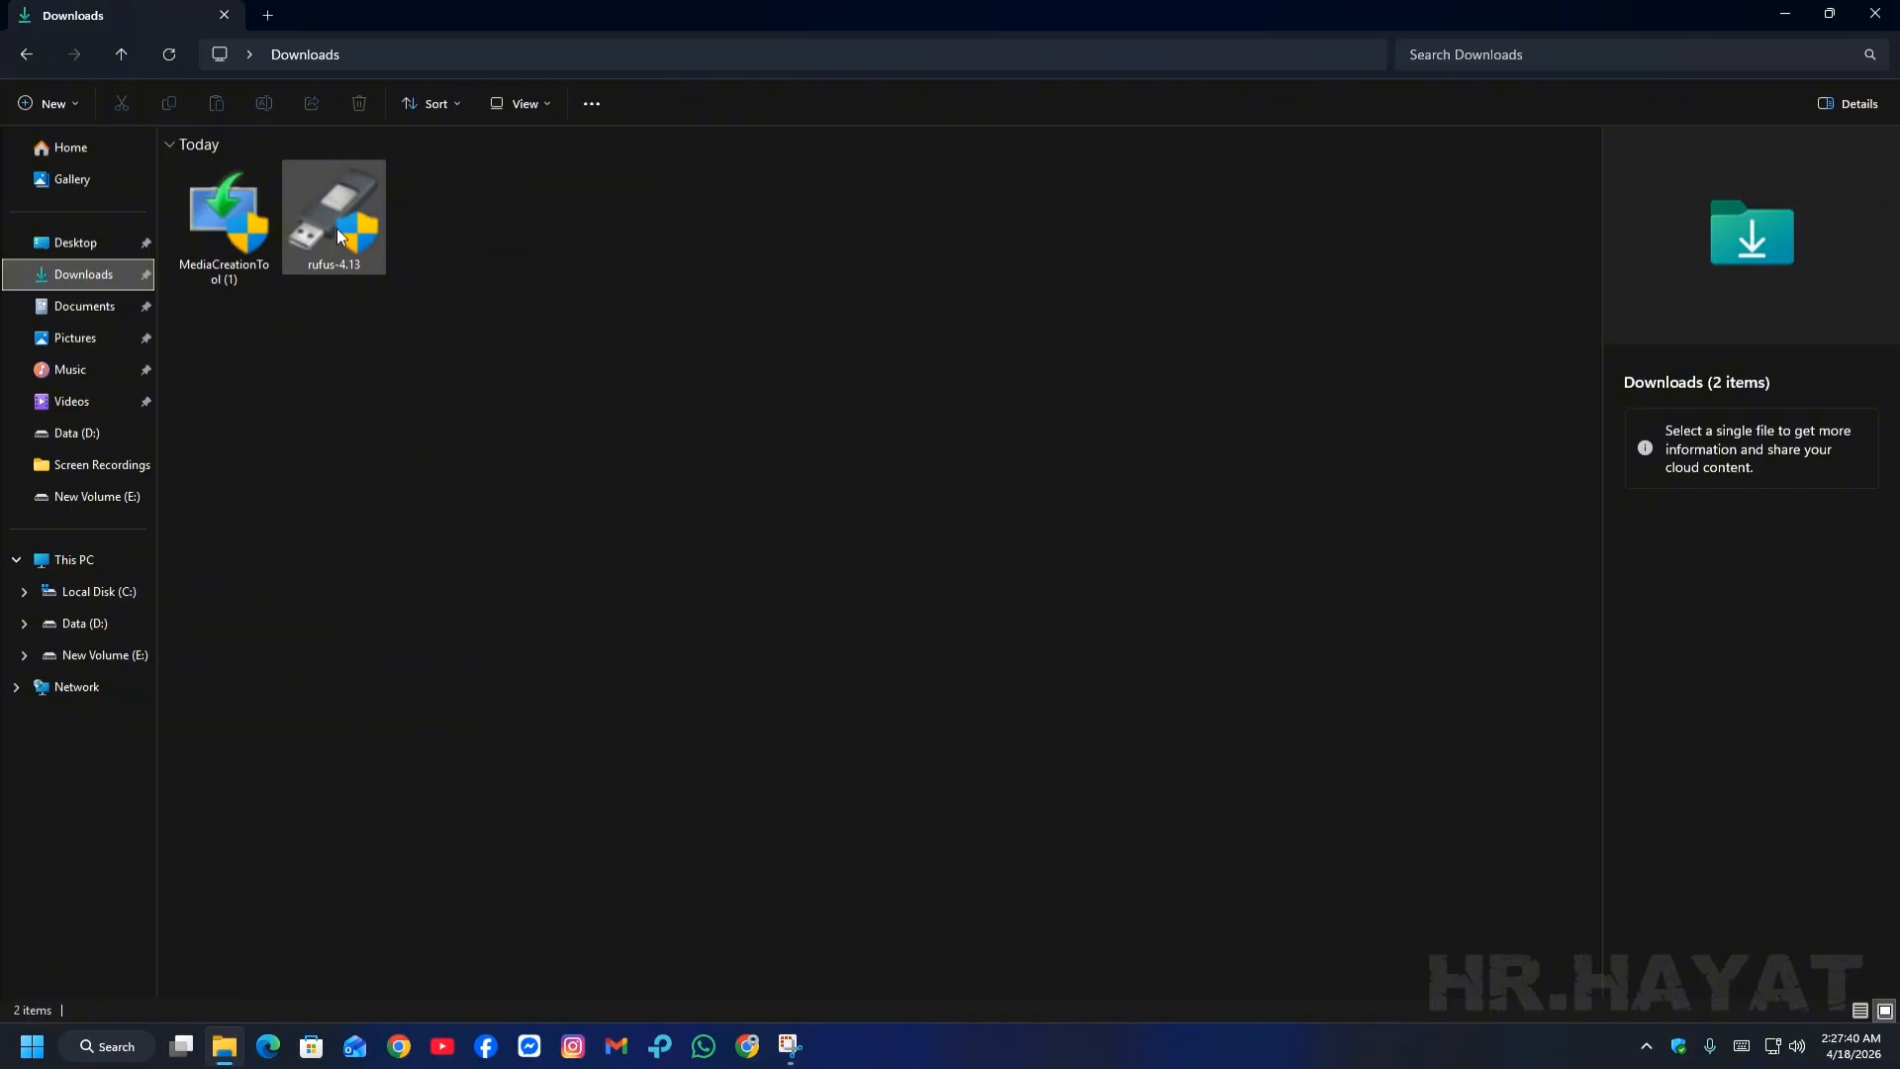
double_click(336, 194)
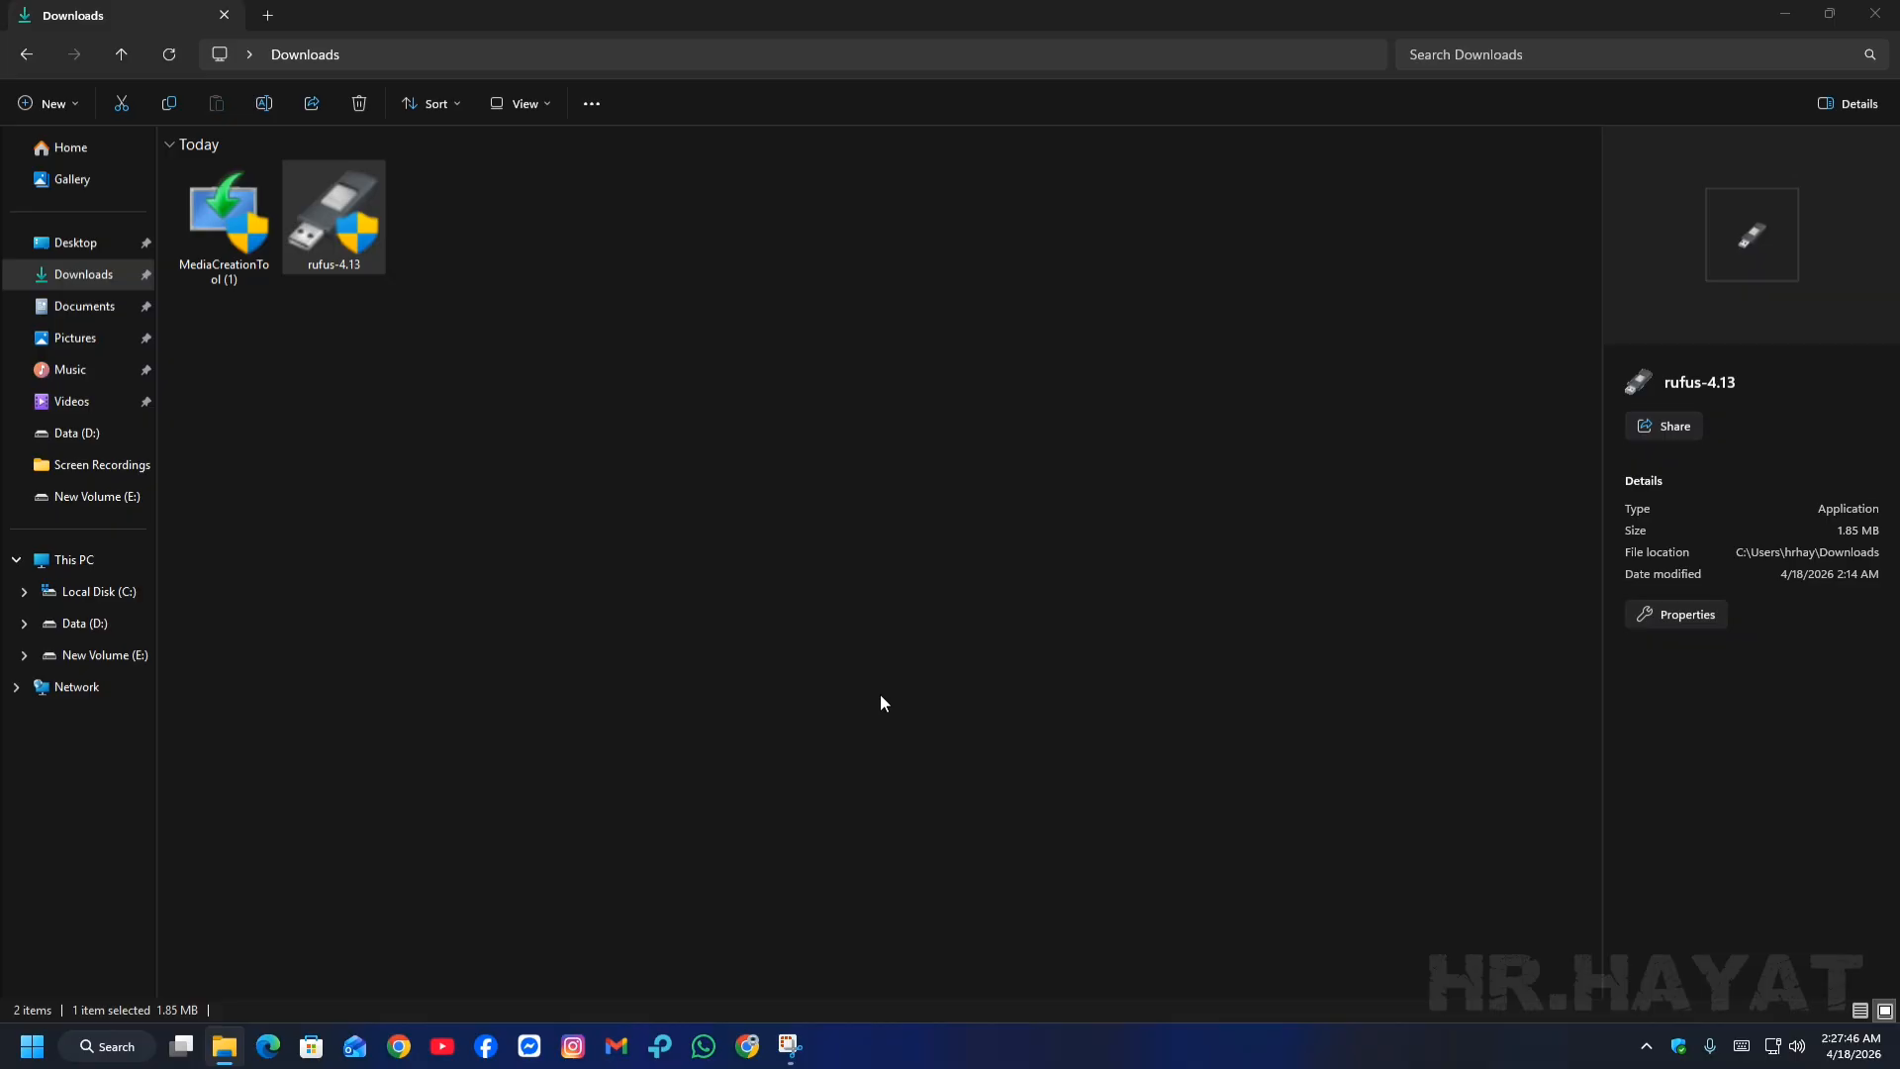
left_click(1795, 9)
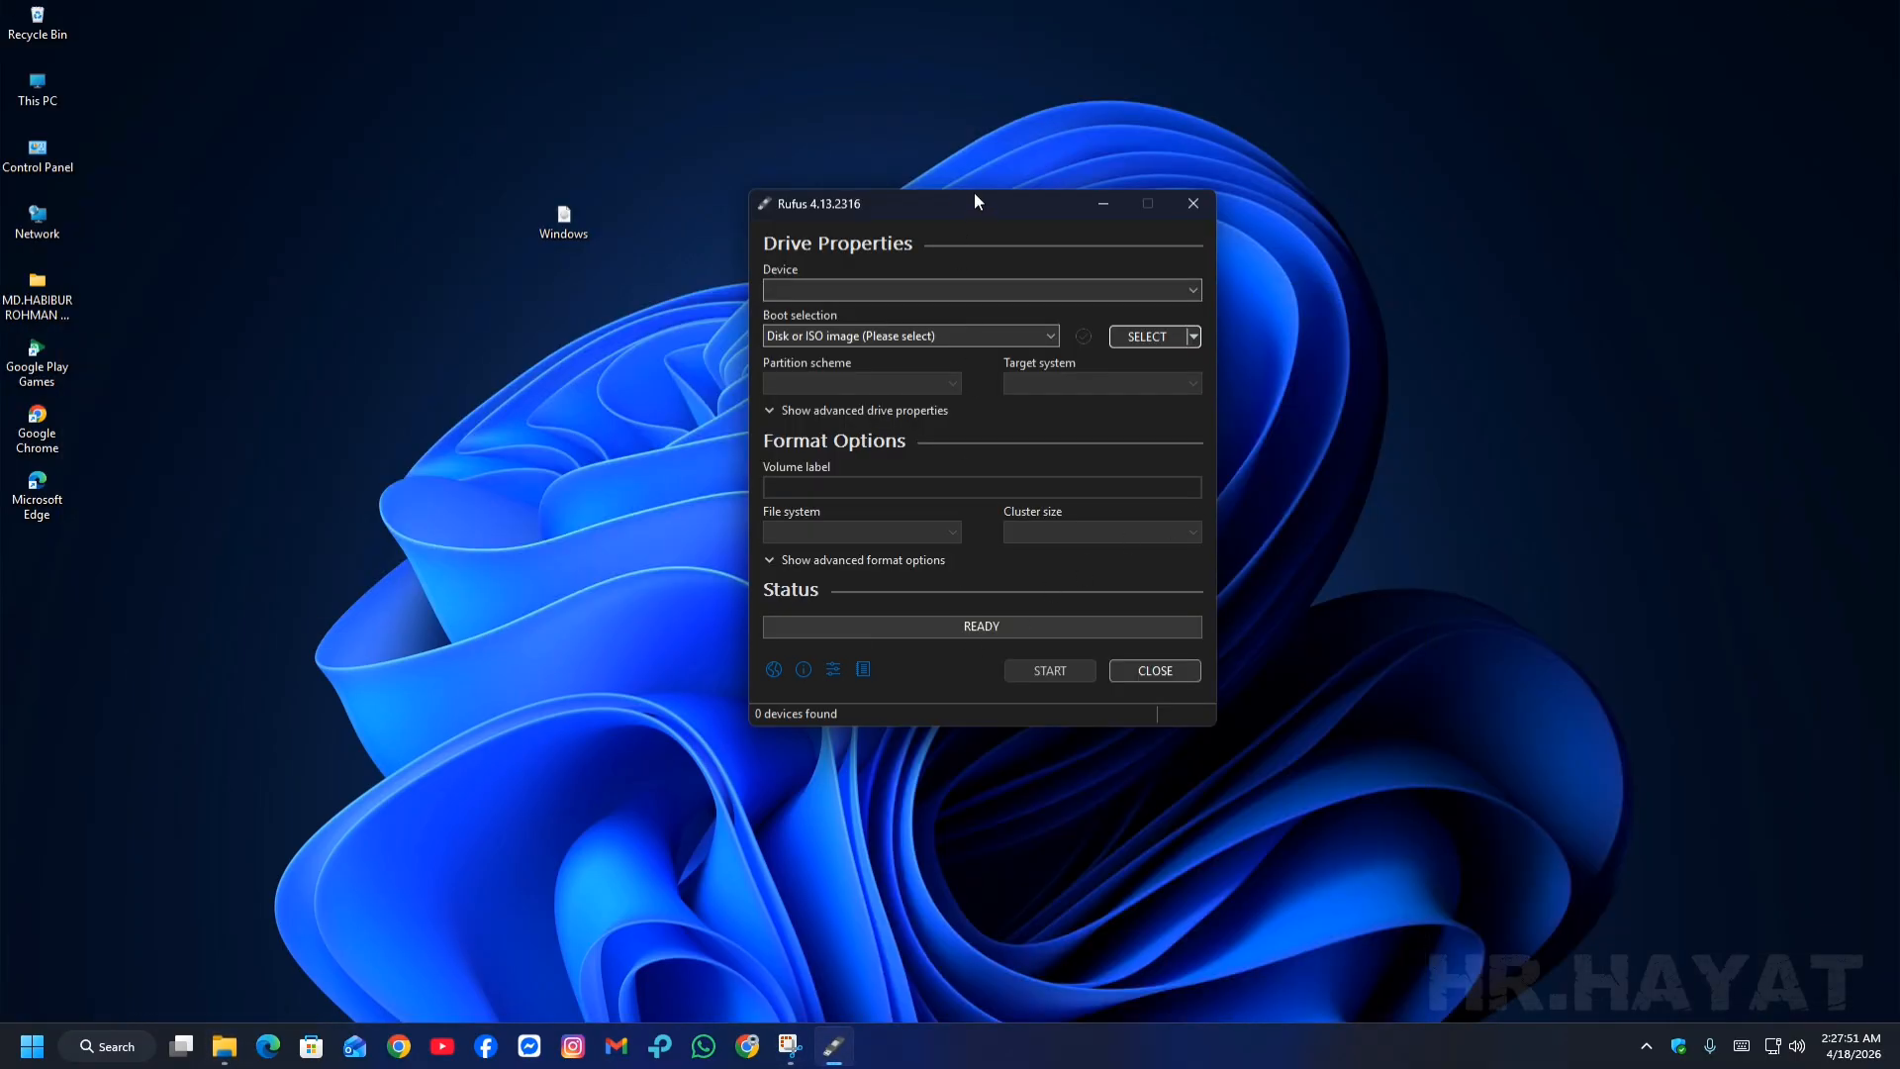
left_click_drag(974, 197, 992, 151)
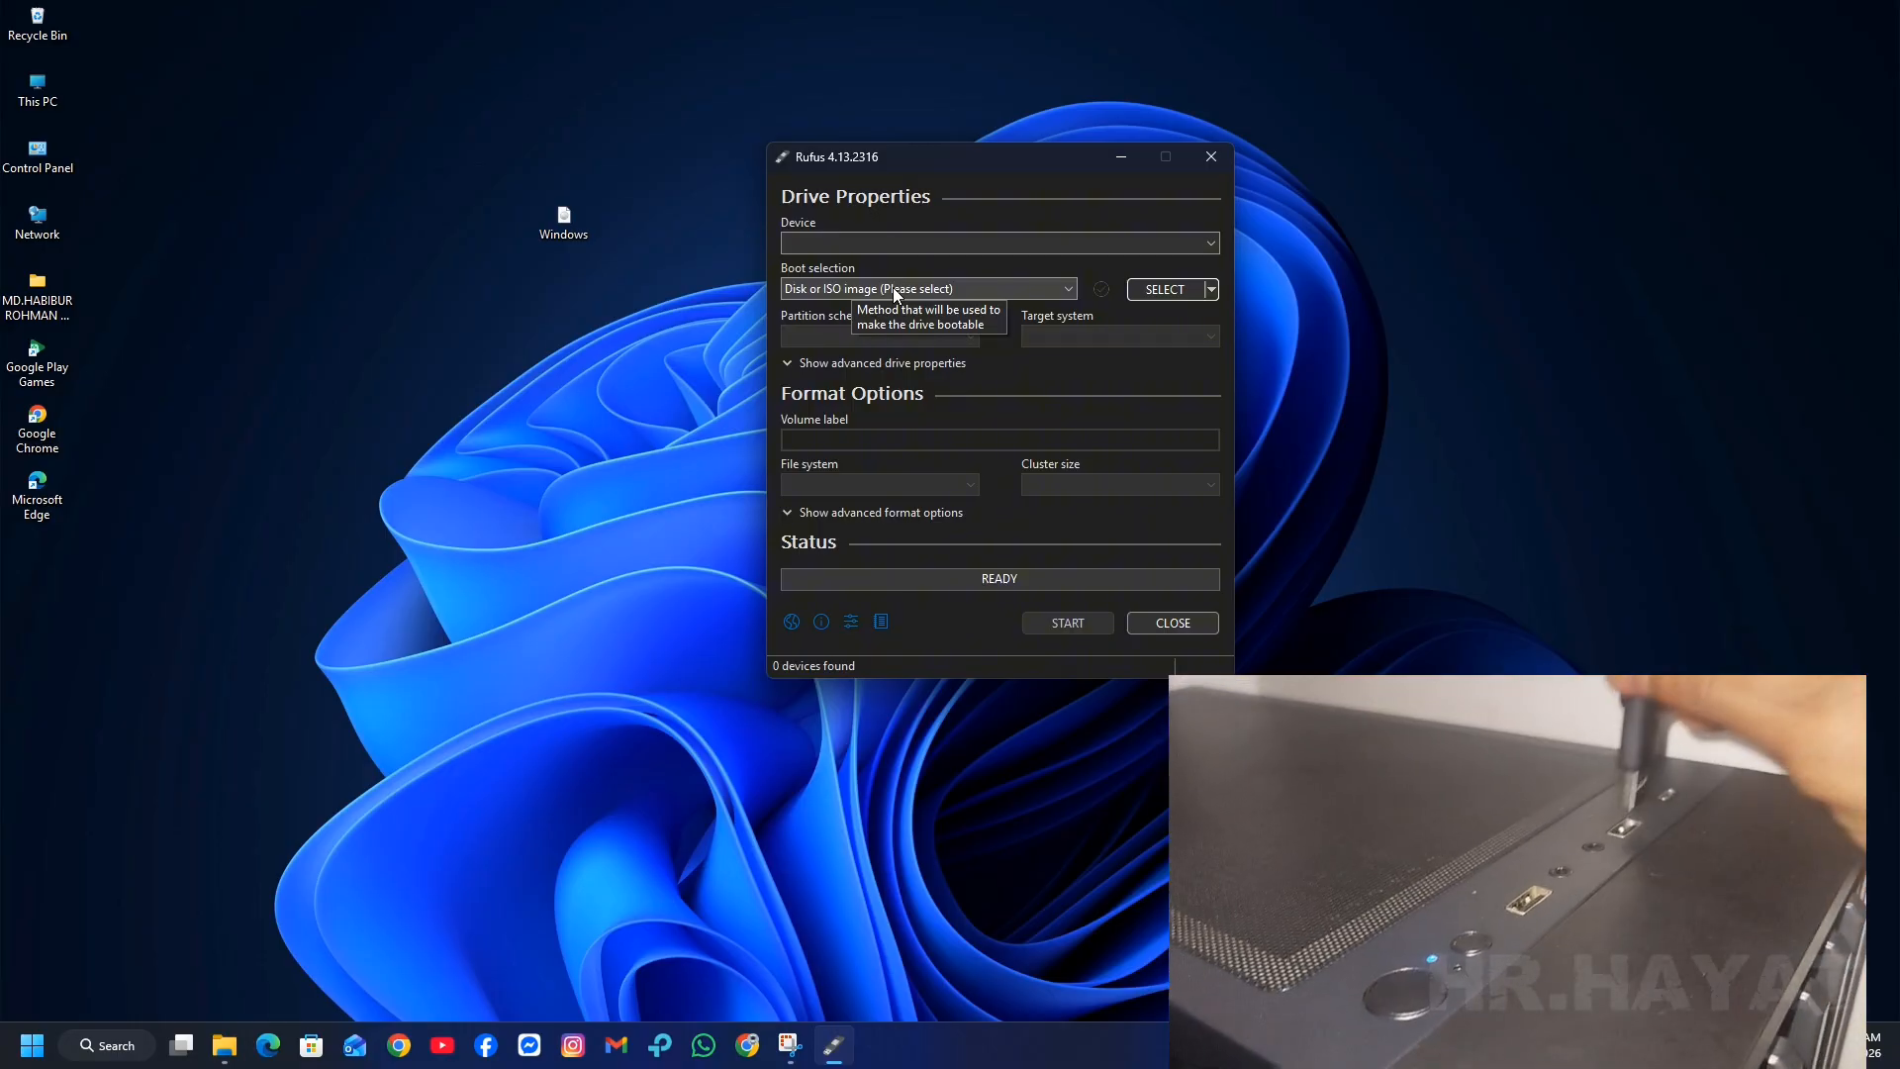
Choose USB Drive (G:) [64 GB] as the target device in Rufus
left_click(848, 42)
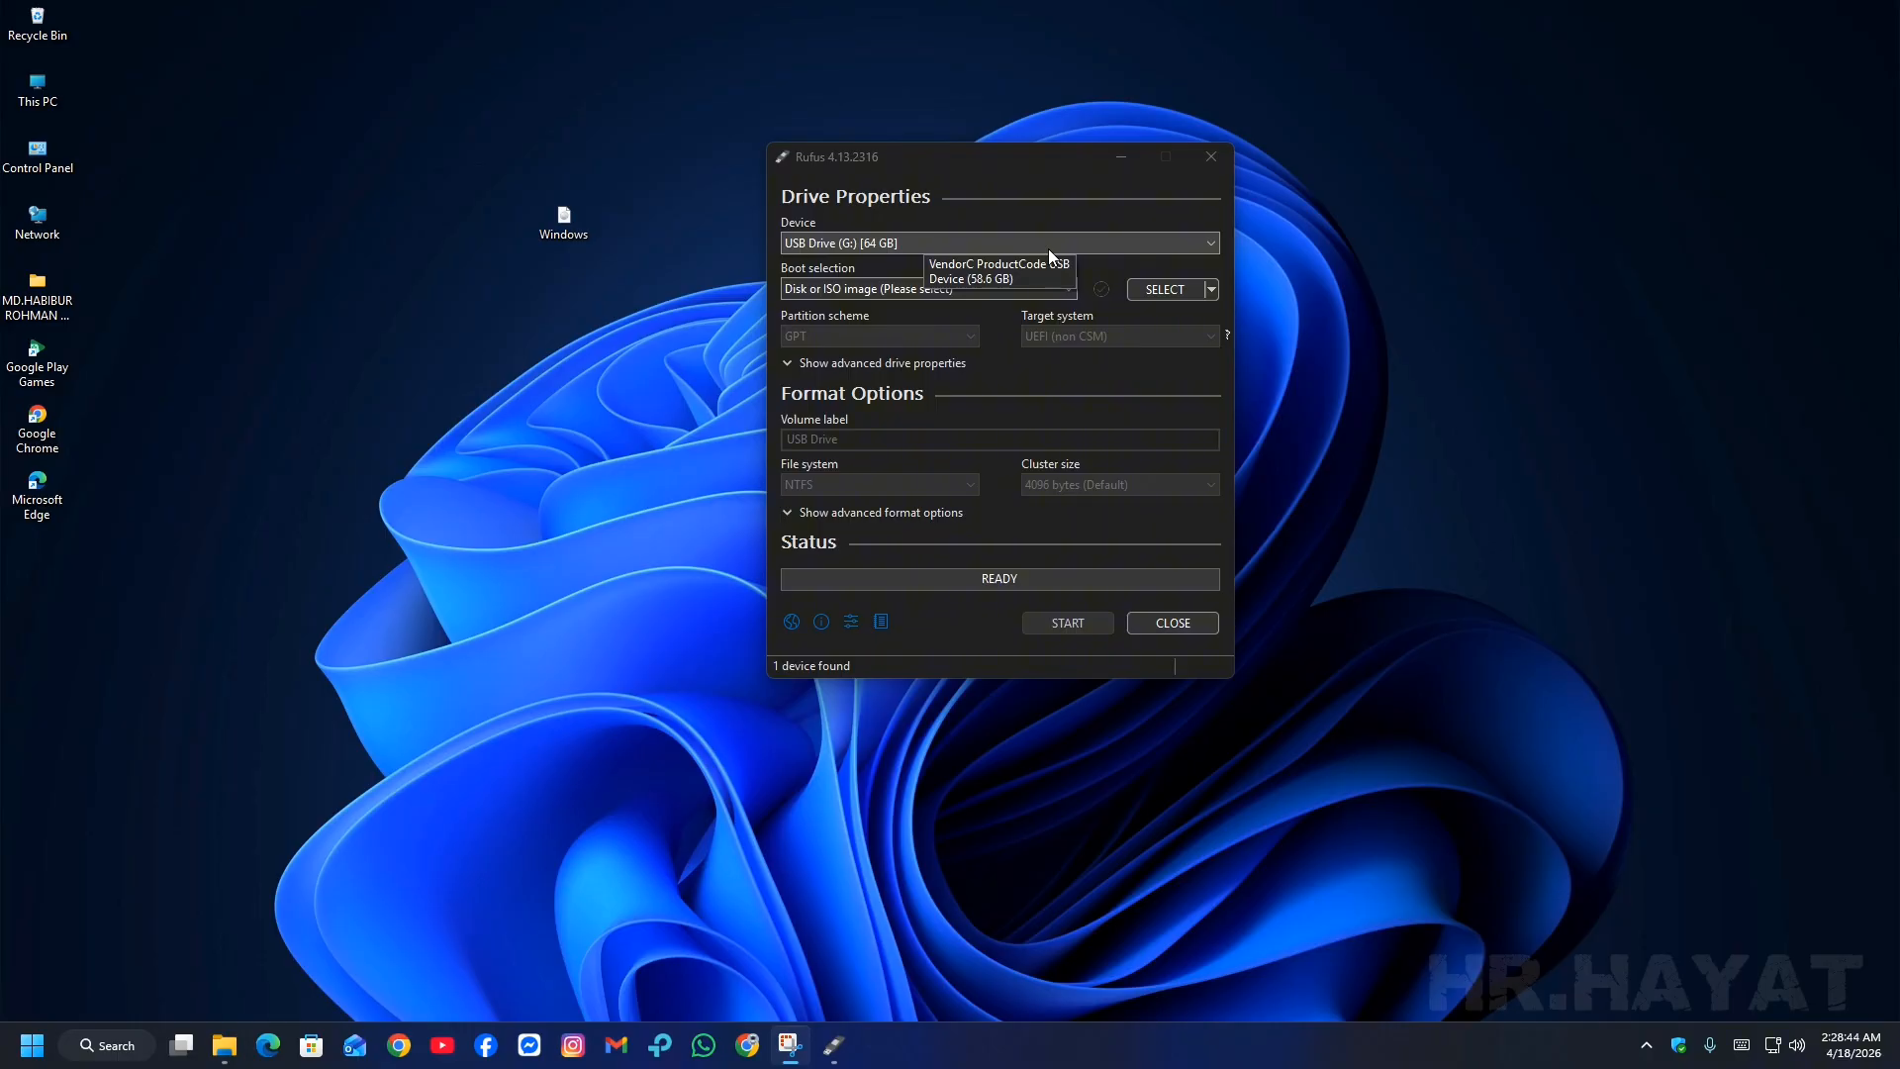
left_click(913, 245)
left_click(953, 238)
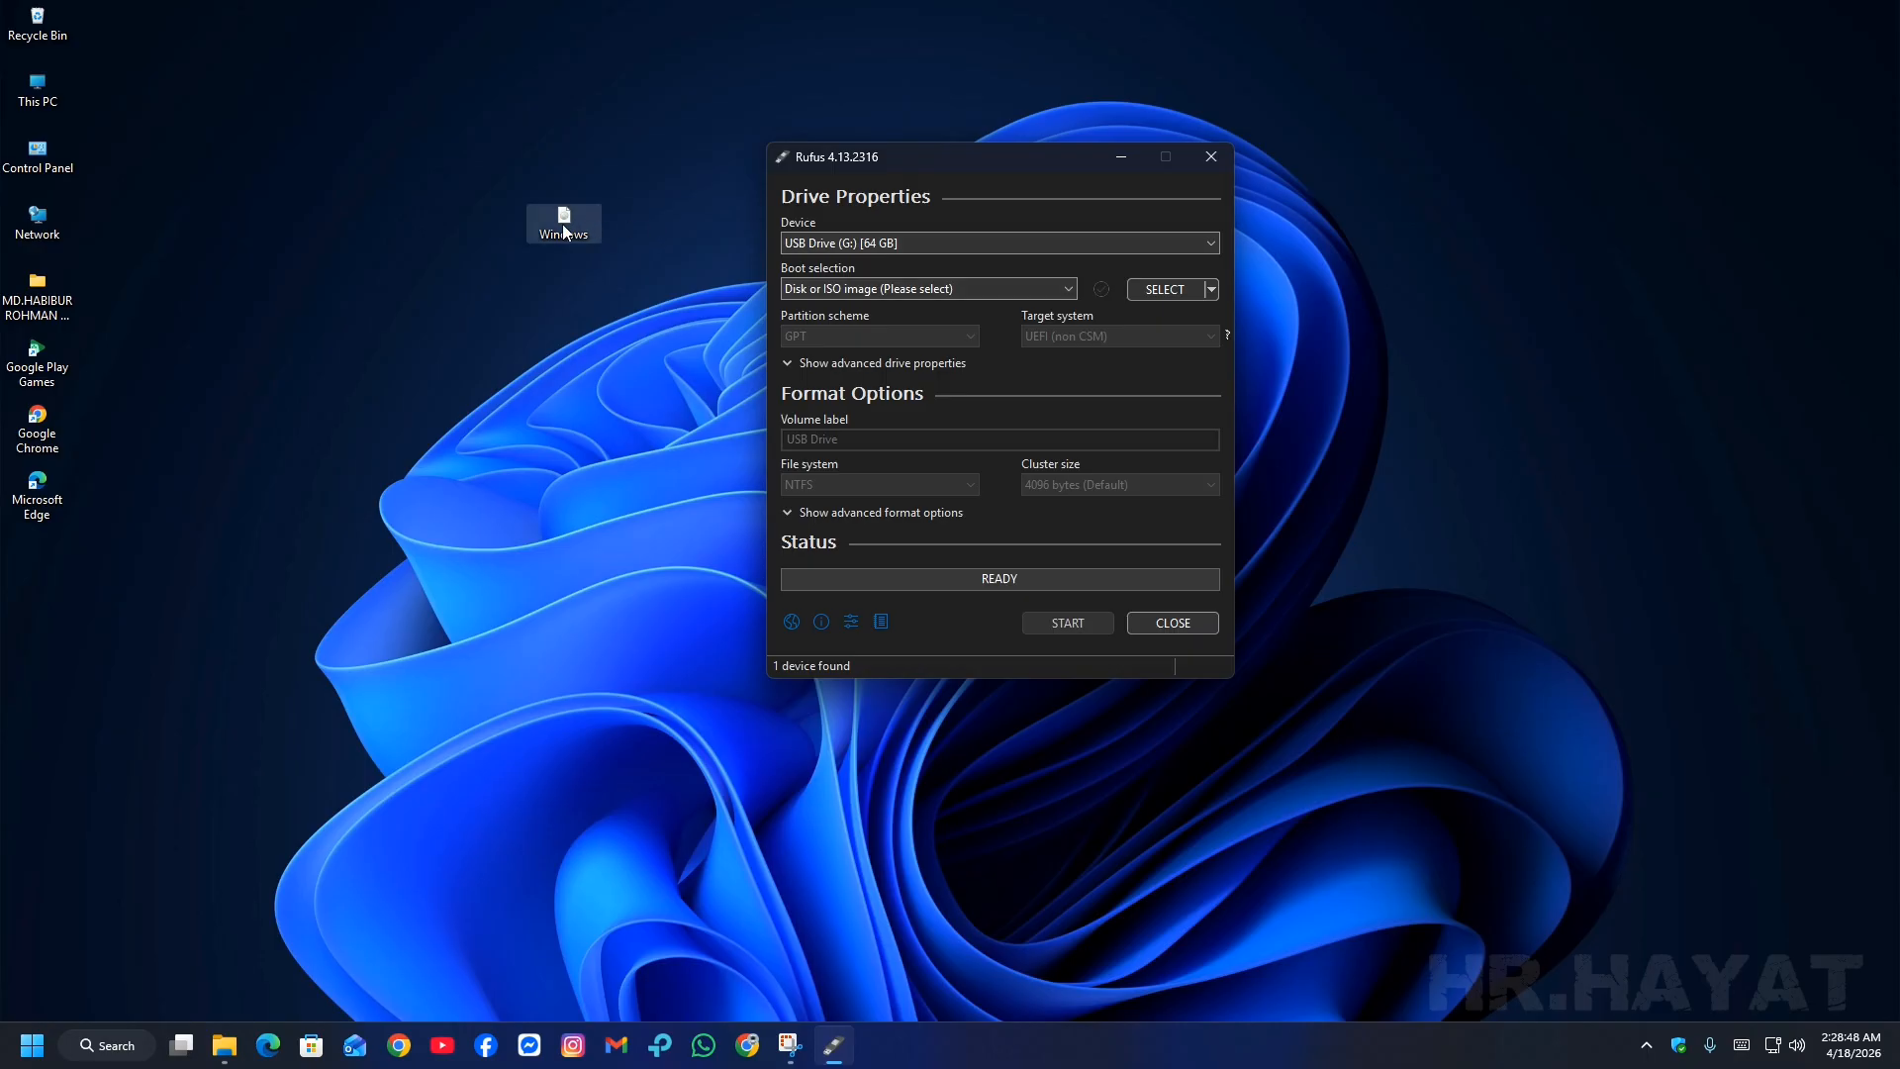
Shift the Windows ISO icon slightly on the desktop, load that file from the Desktop as the Rufus boot image, and refresh the desktop
left_click_drag(563, 224, 487, 288)
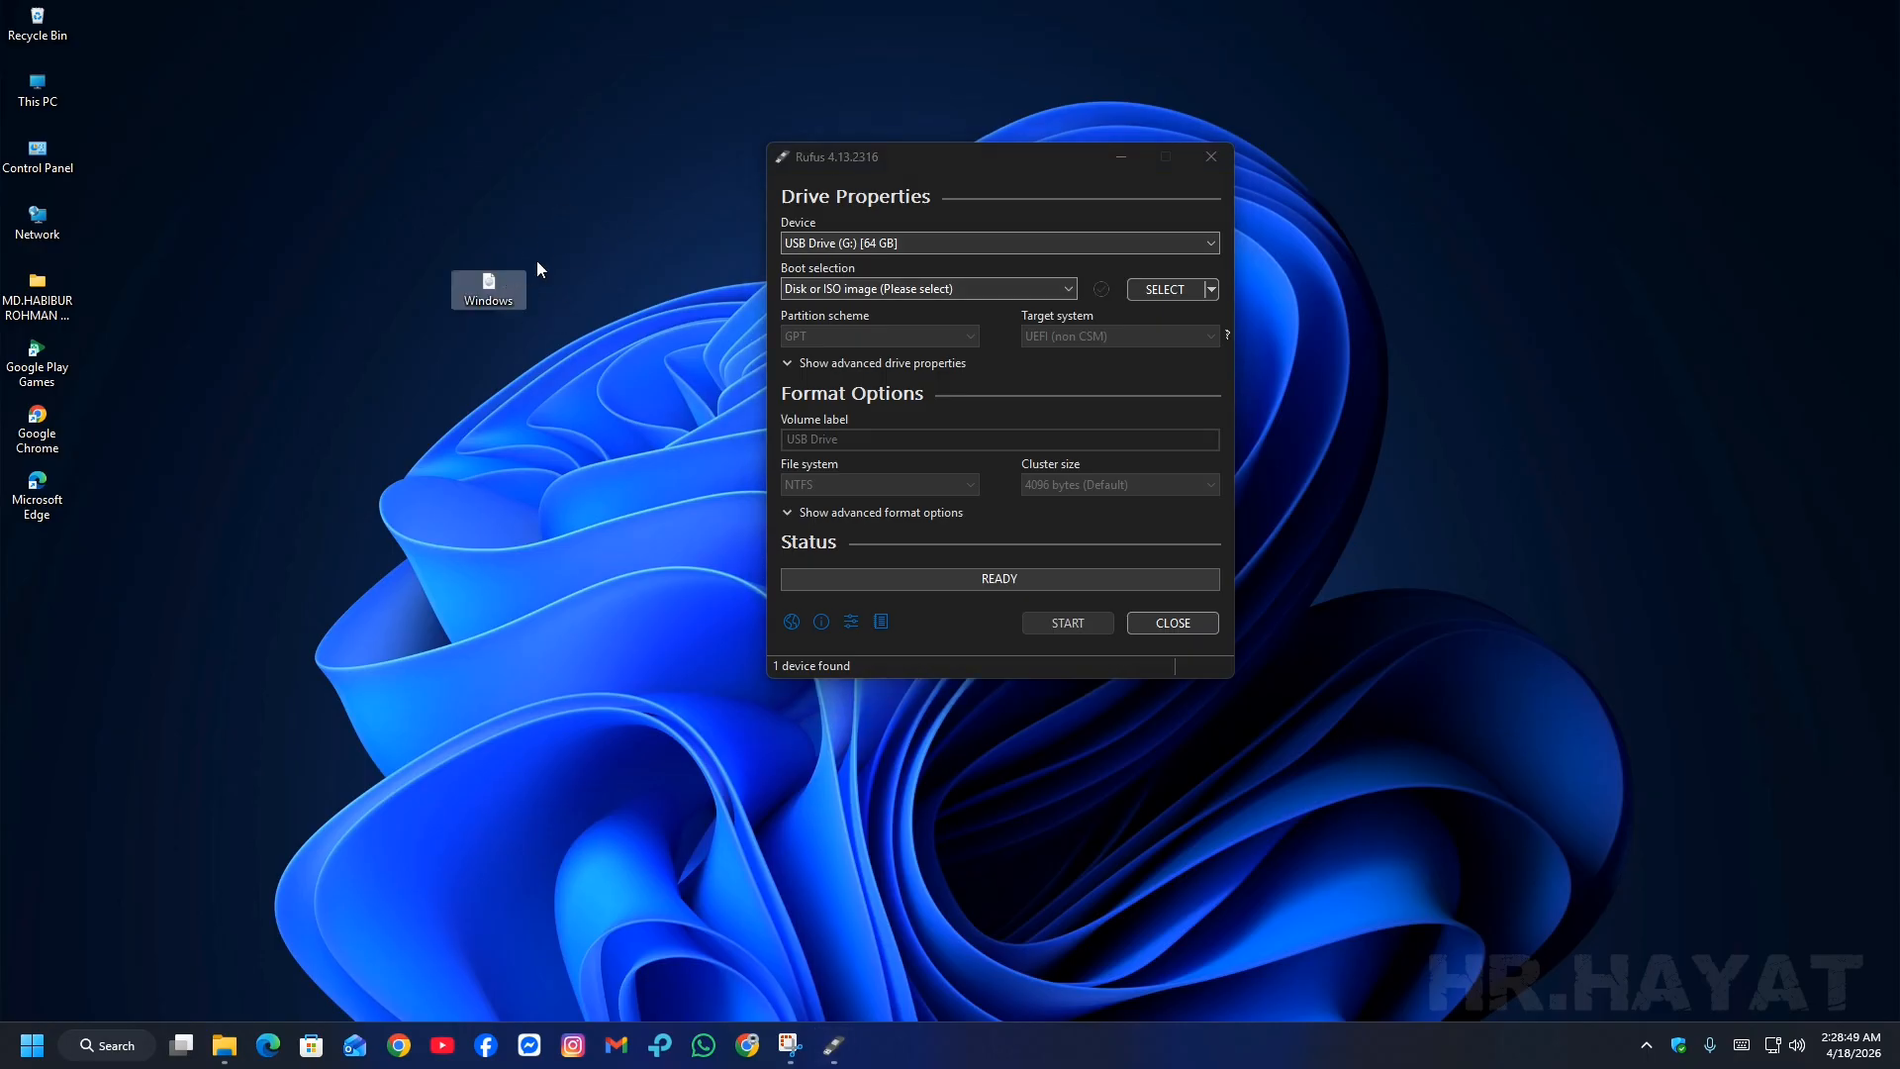
left_click(1154, 289)
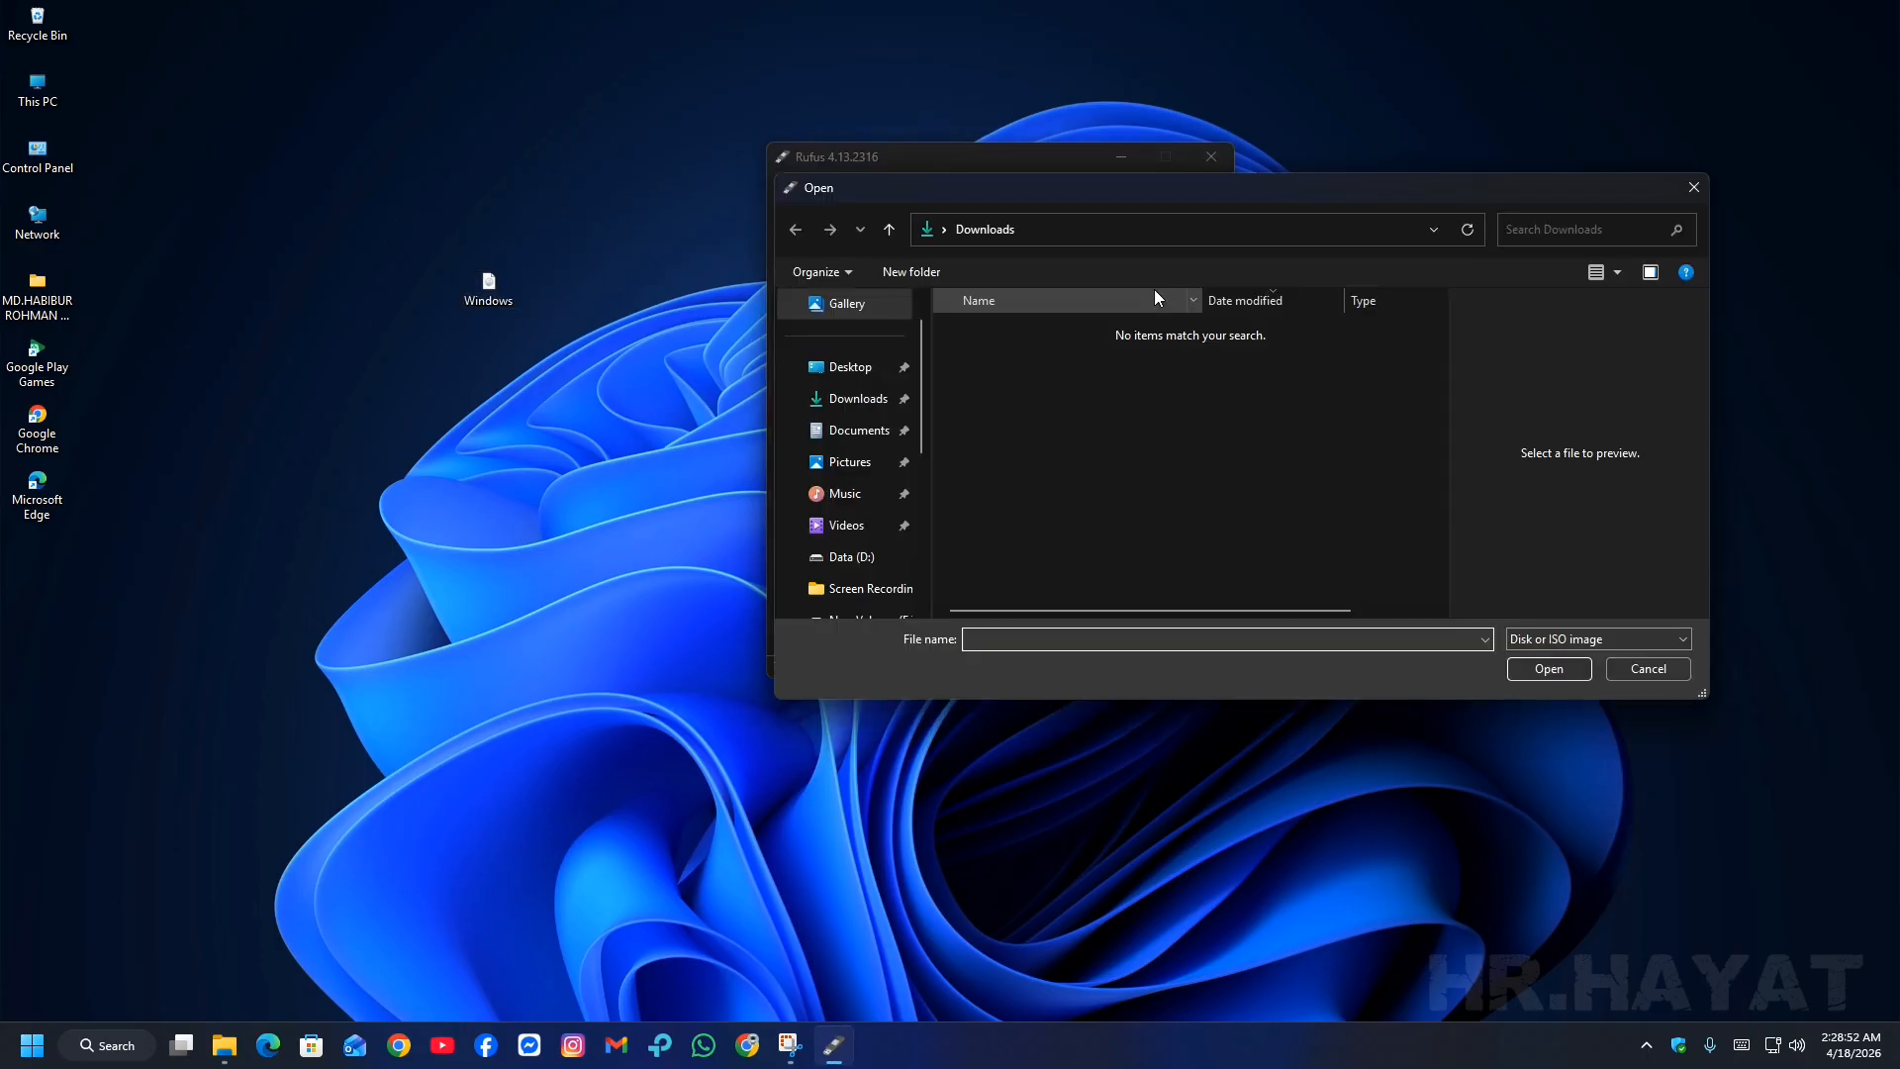
left_click(851, 369)
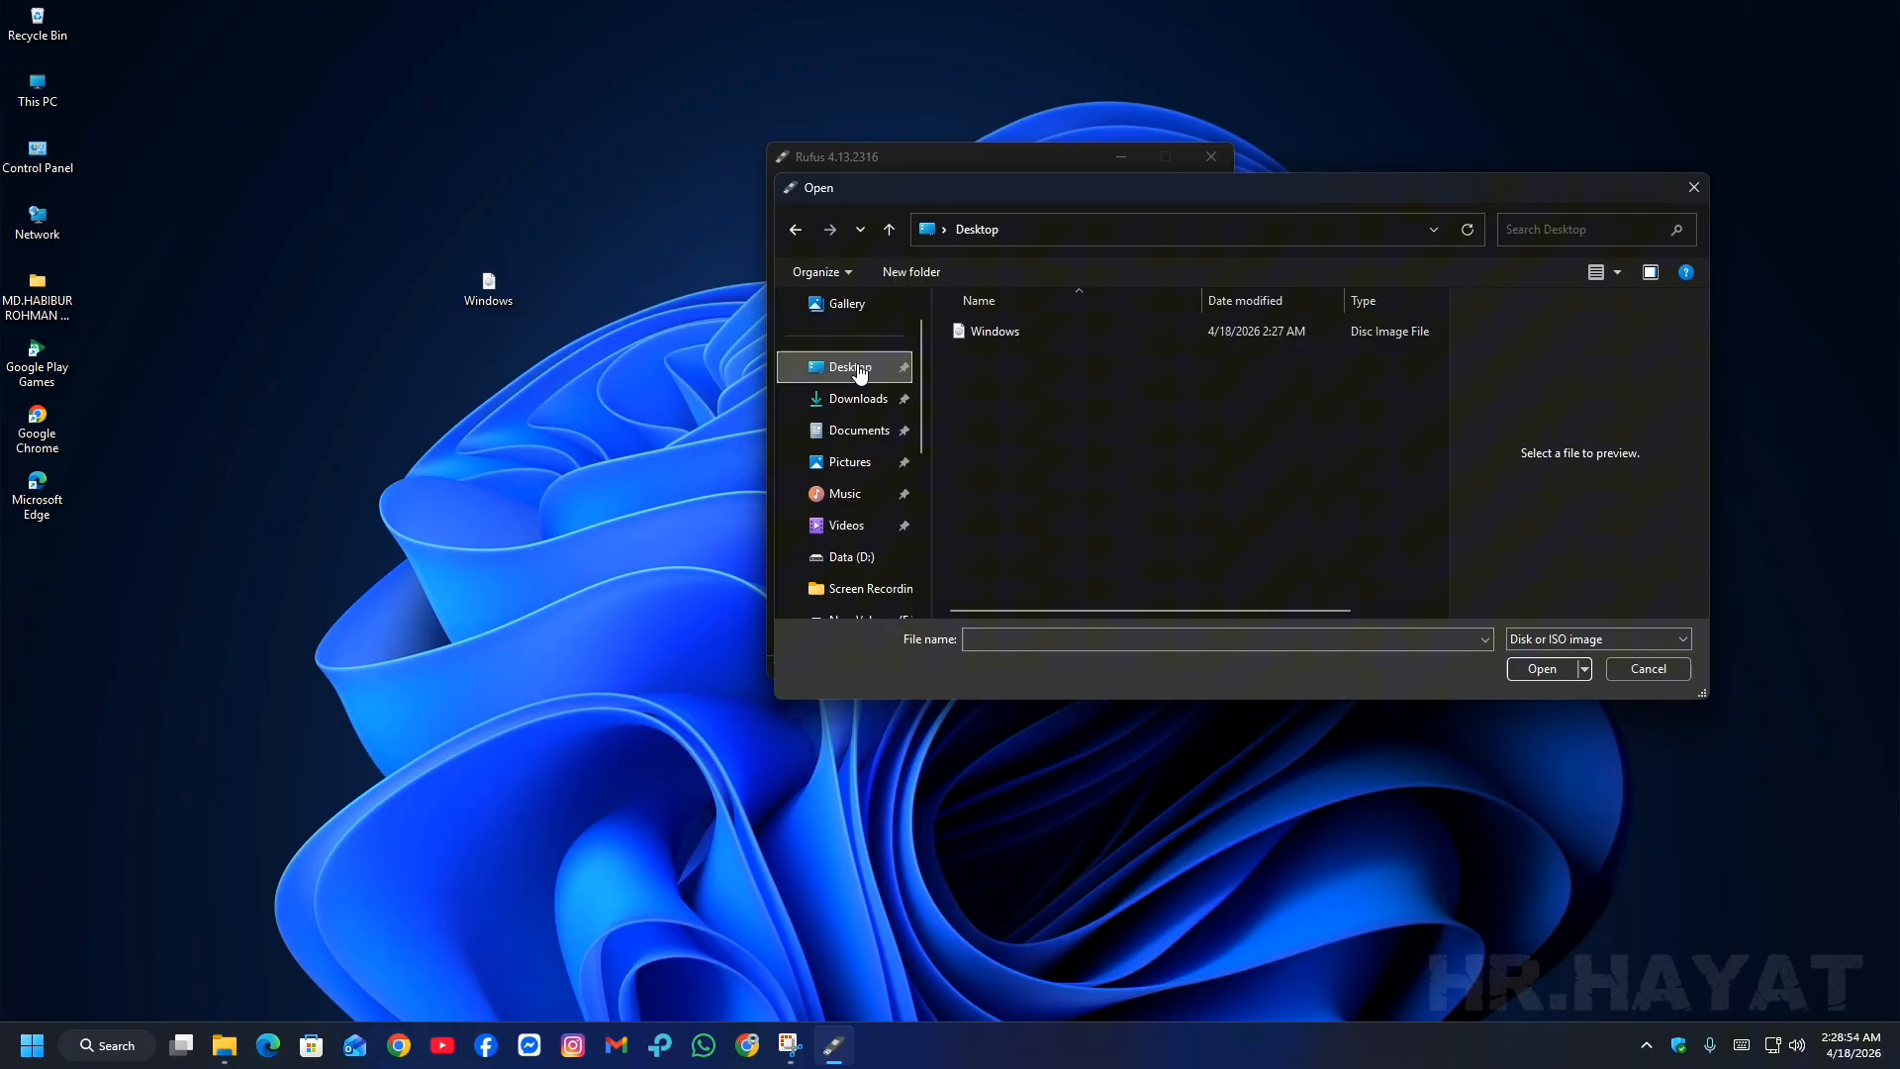
left_click(1002, 339)
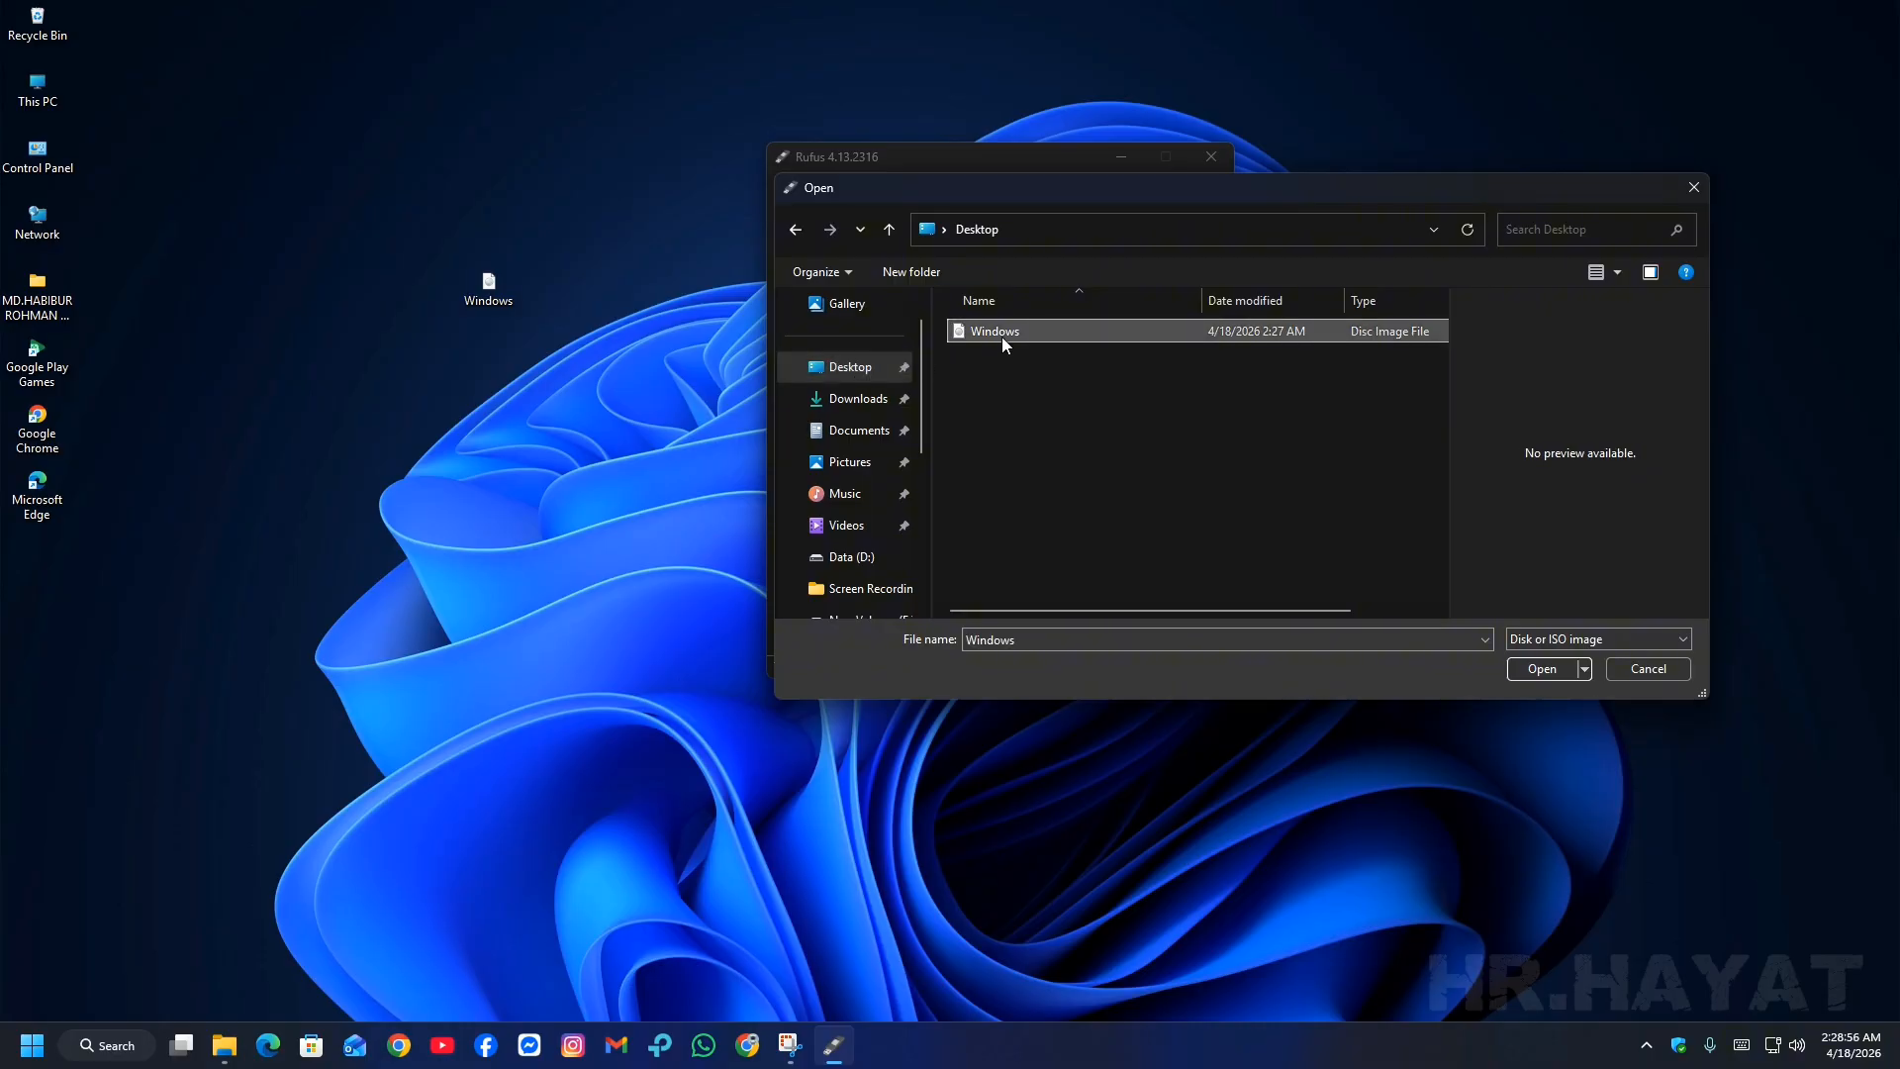
left_click(1542, 669)
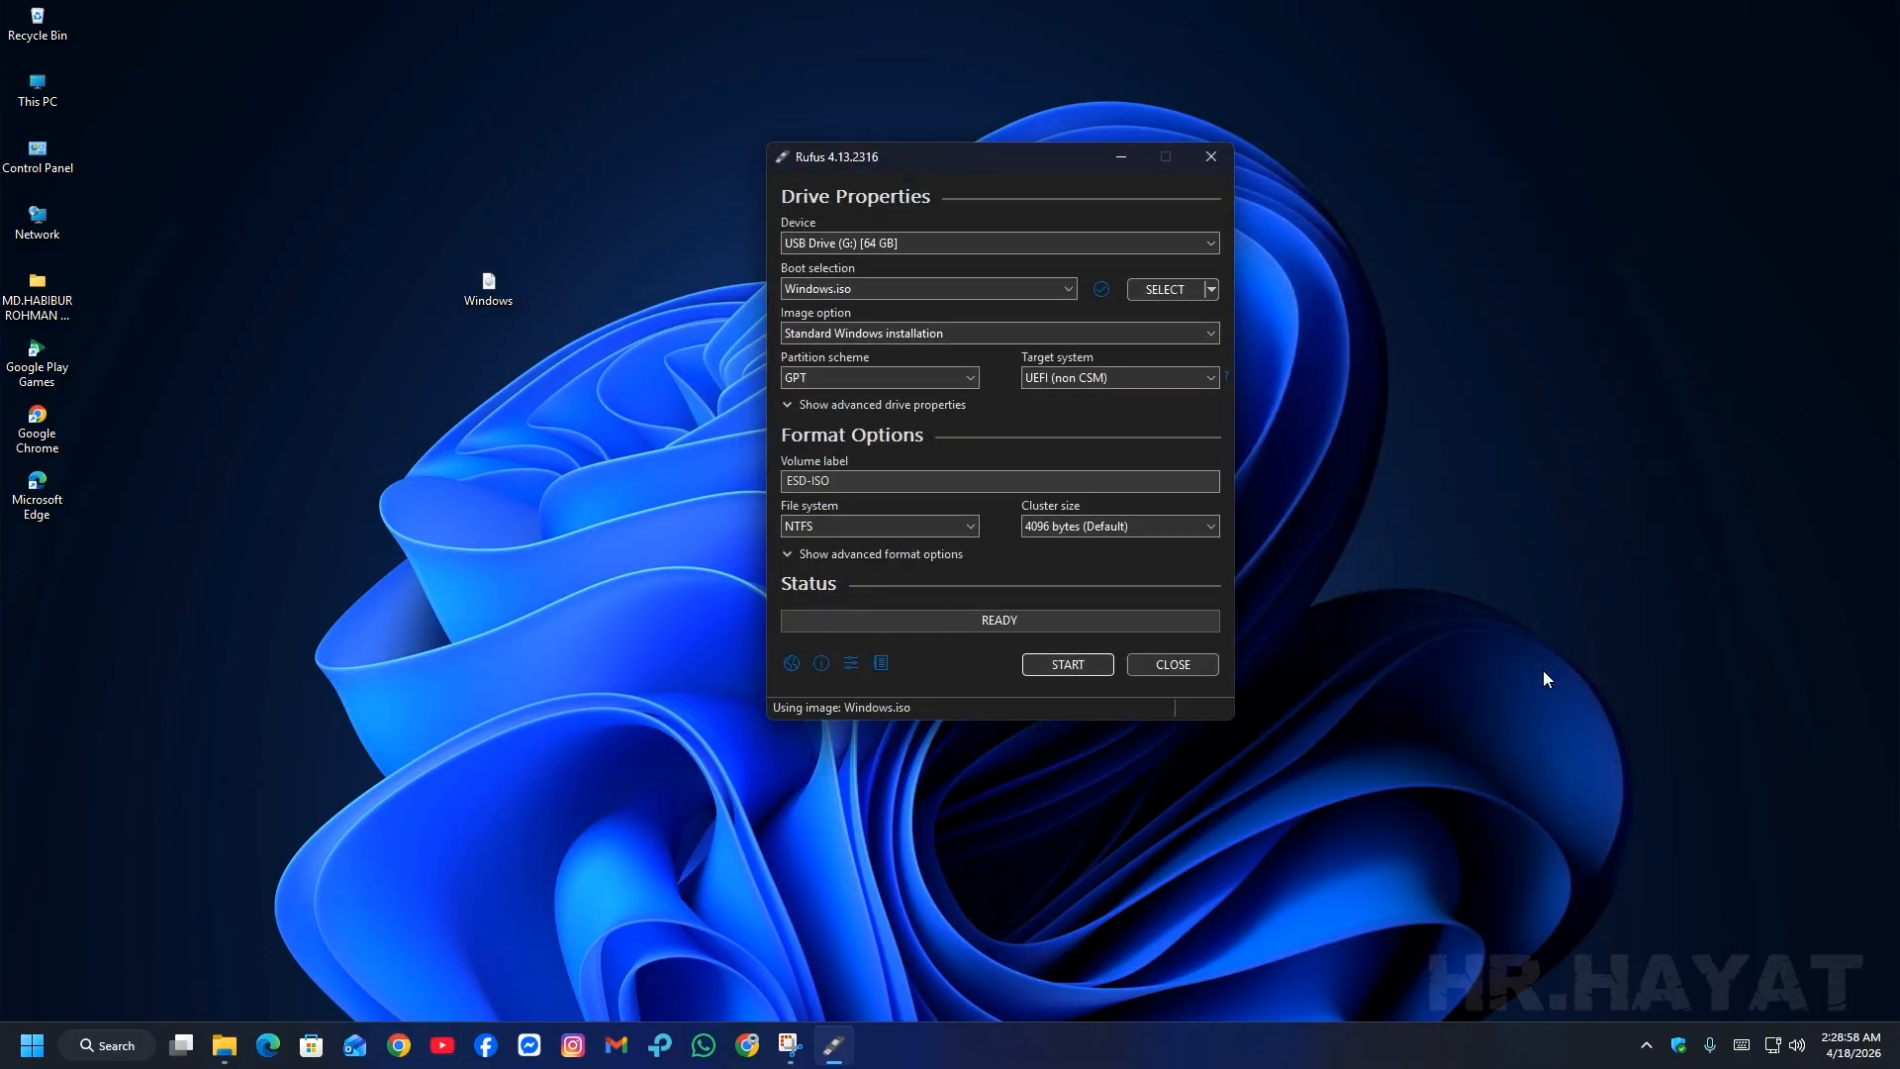
right_click(680, 366)
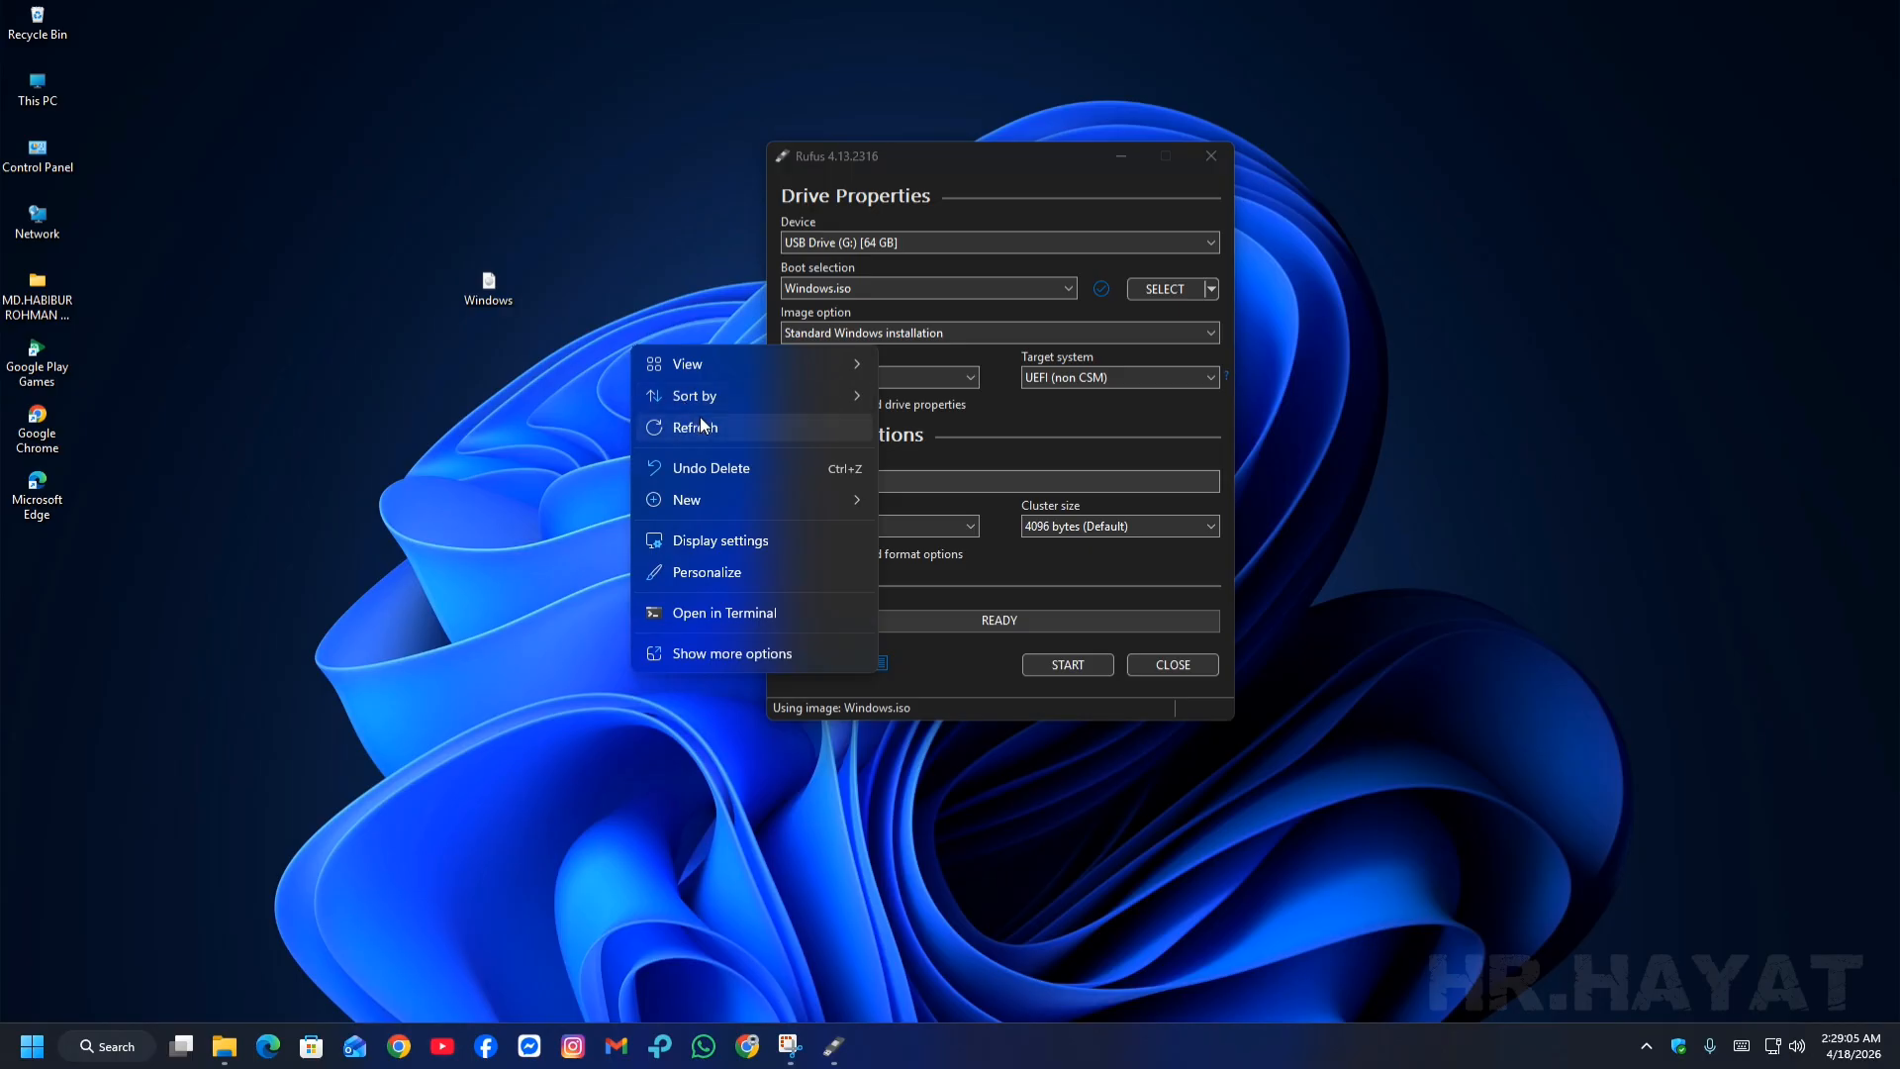
left_click(700, 424)
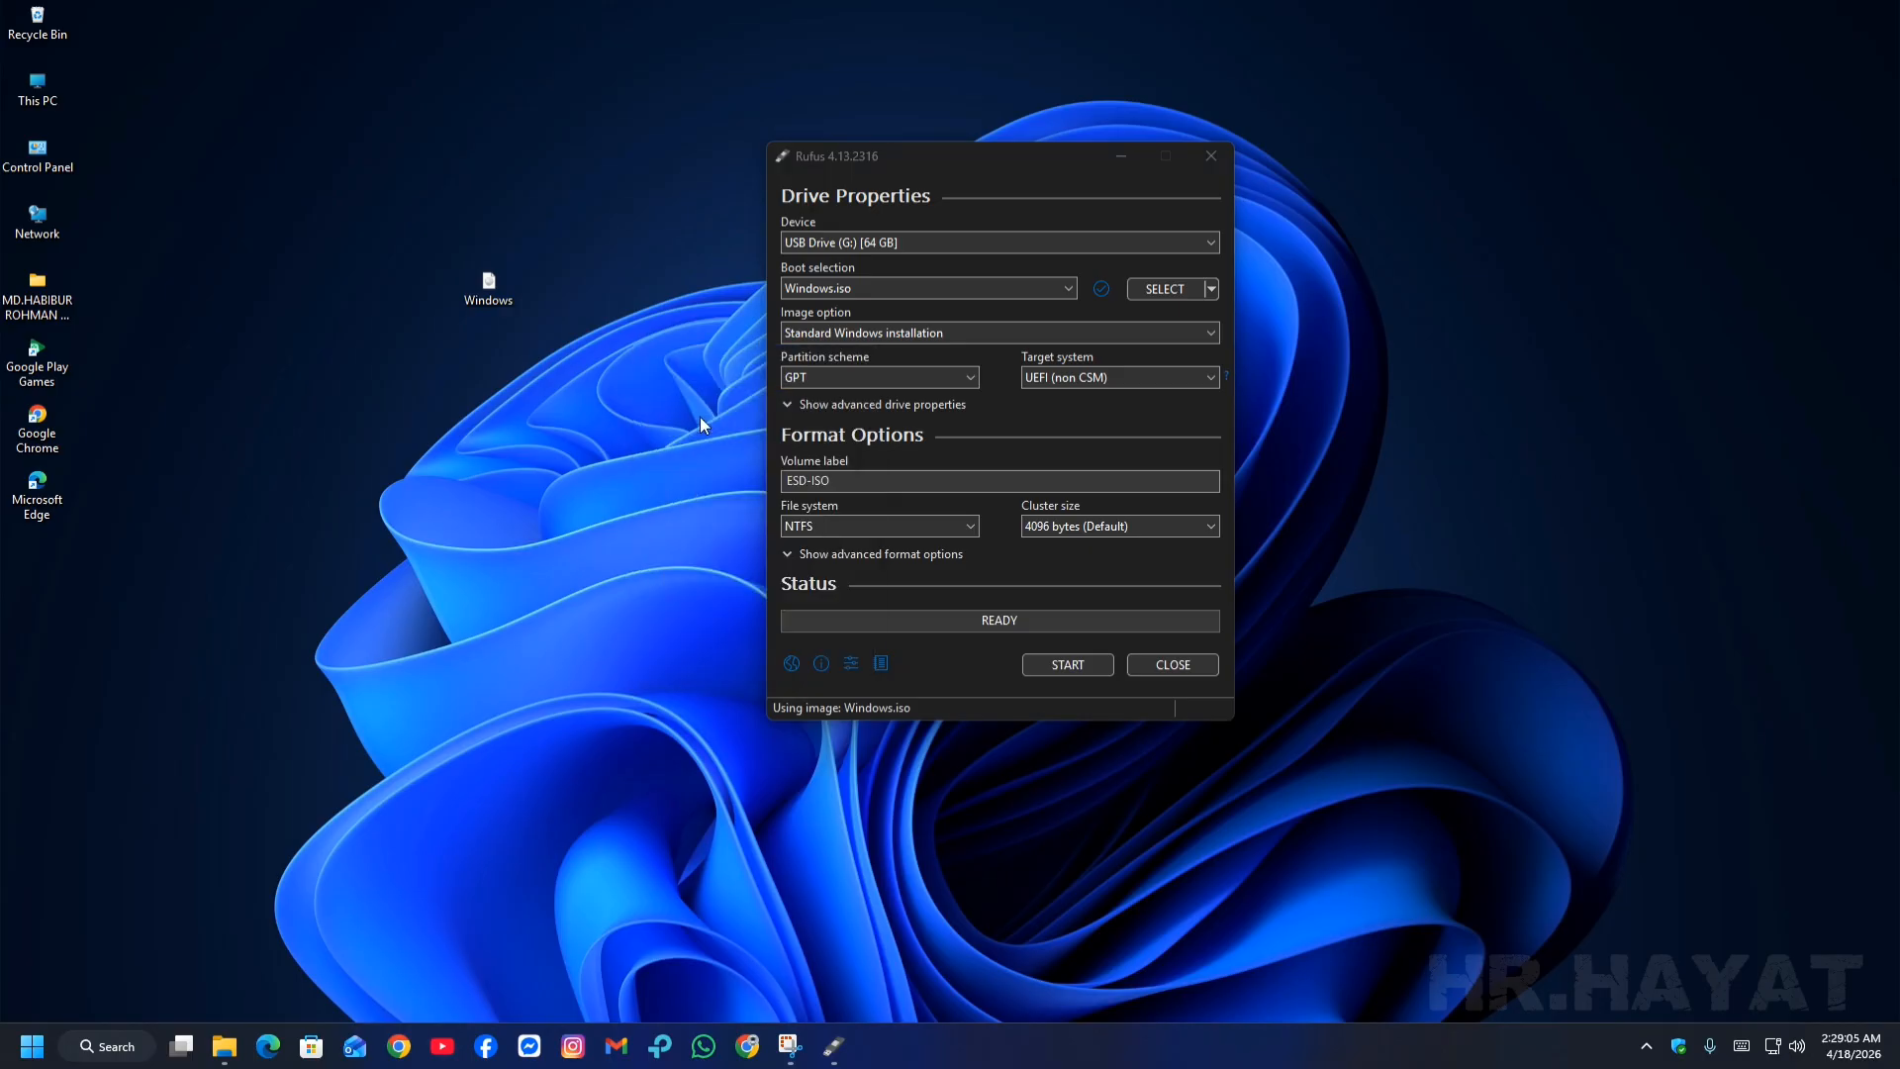
Check the partition scheme choices in Rufus, keeping GPT, and look up Disk 1's partition style in its Disk Management volume properties
left_click(809, 375)
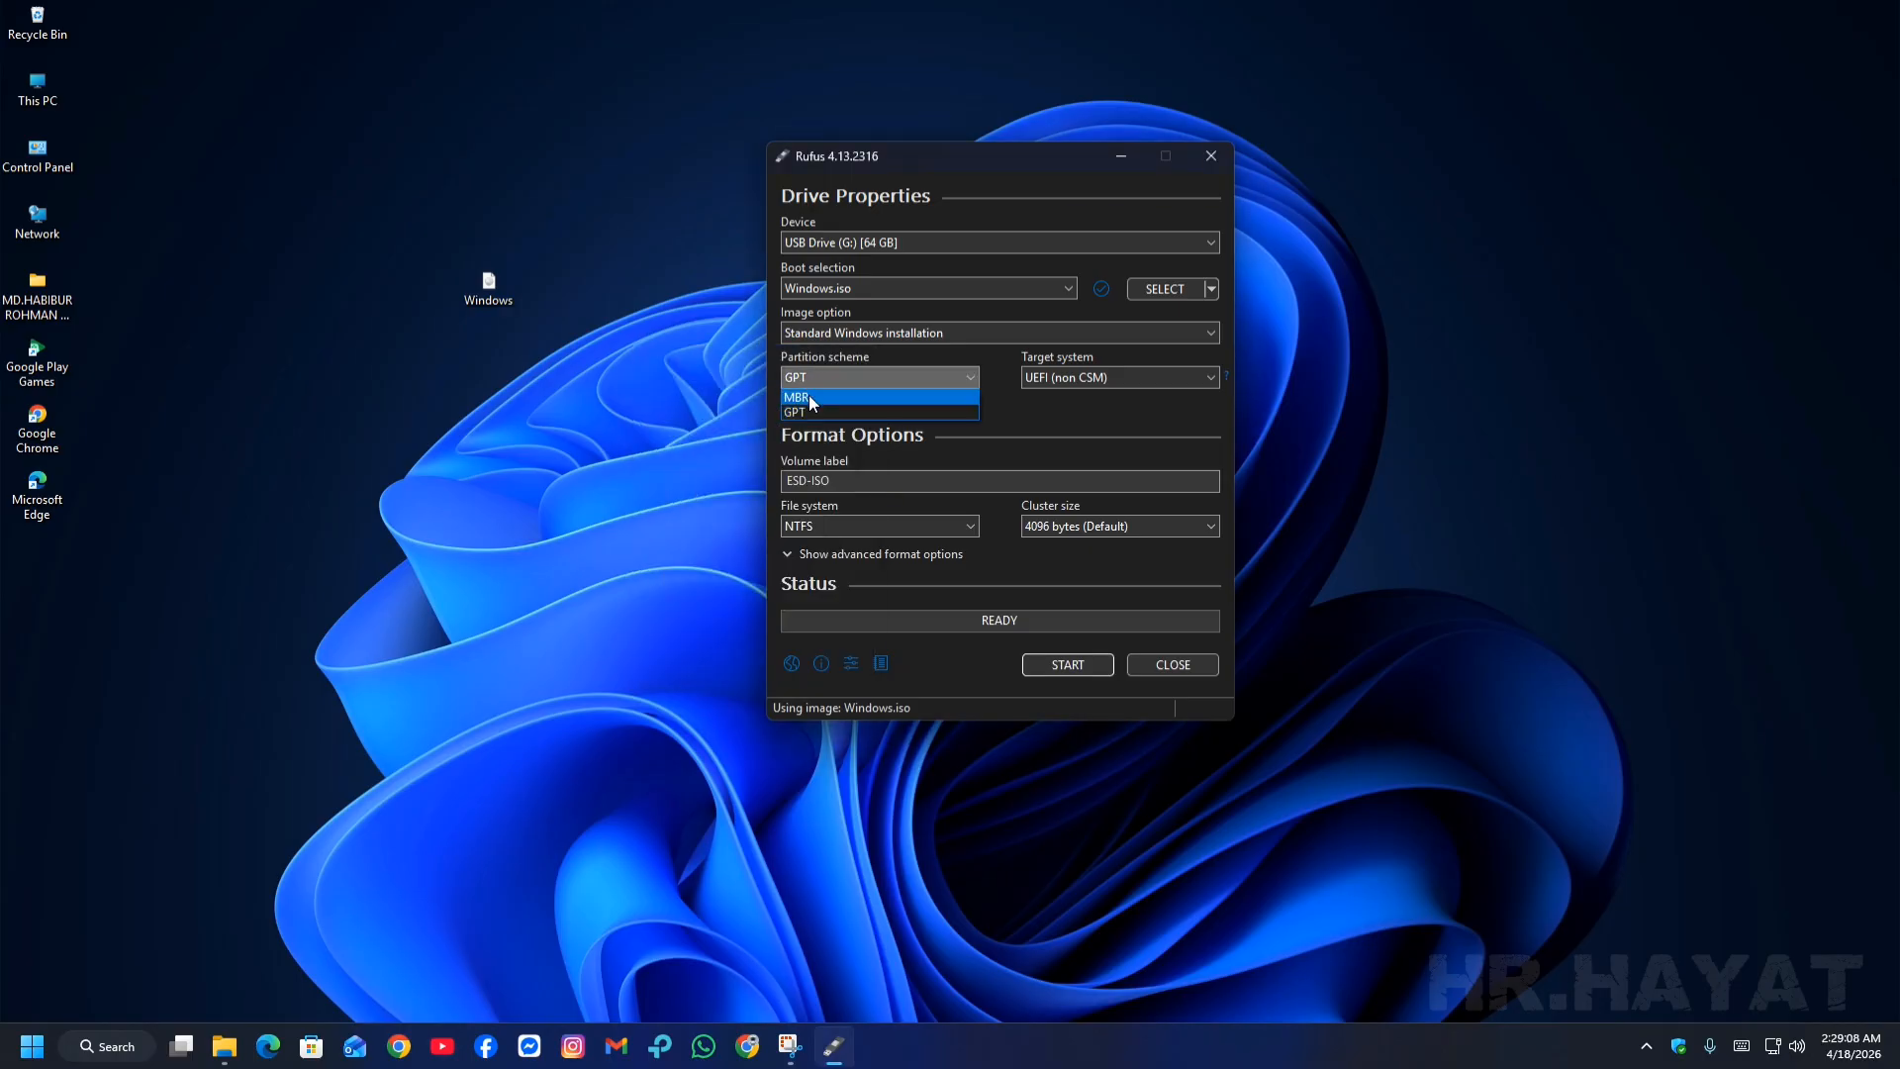
left_click(875, 375)
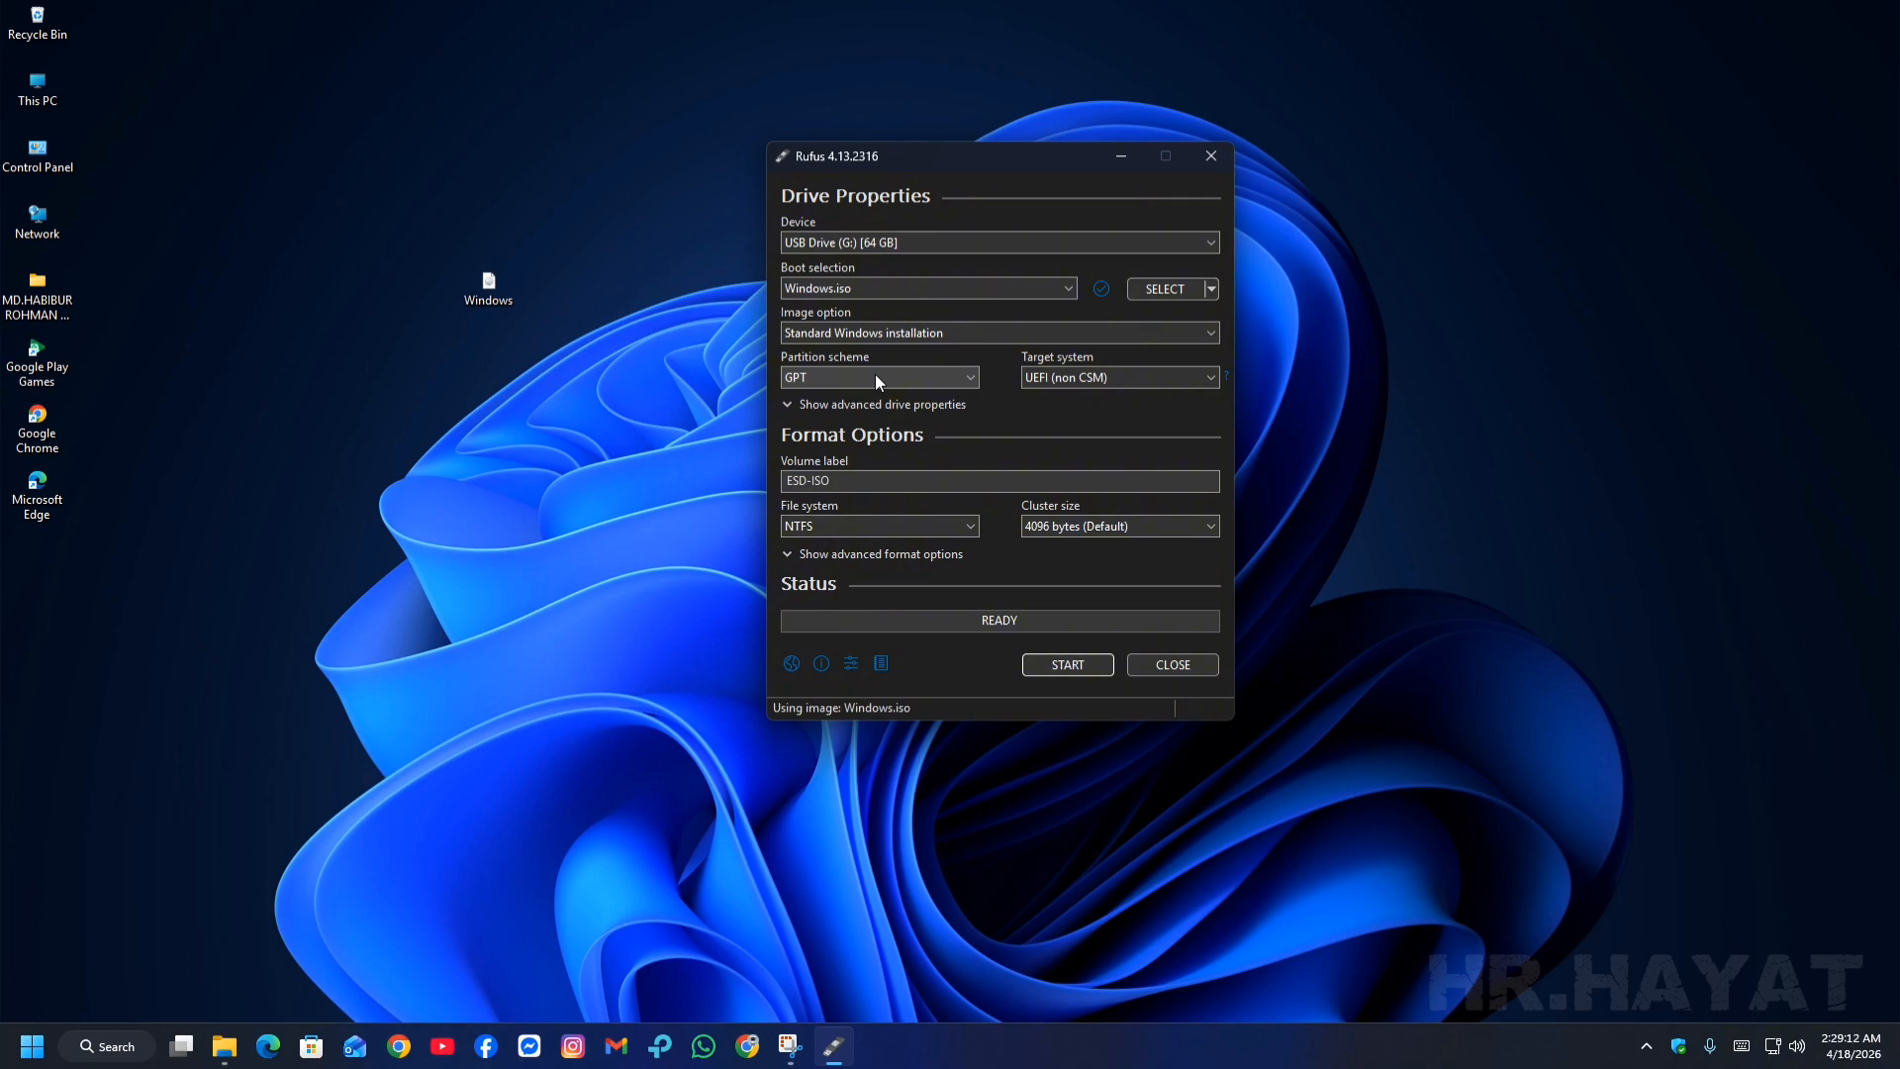
right_click(30, 1047)
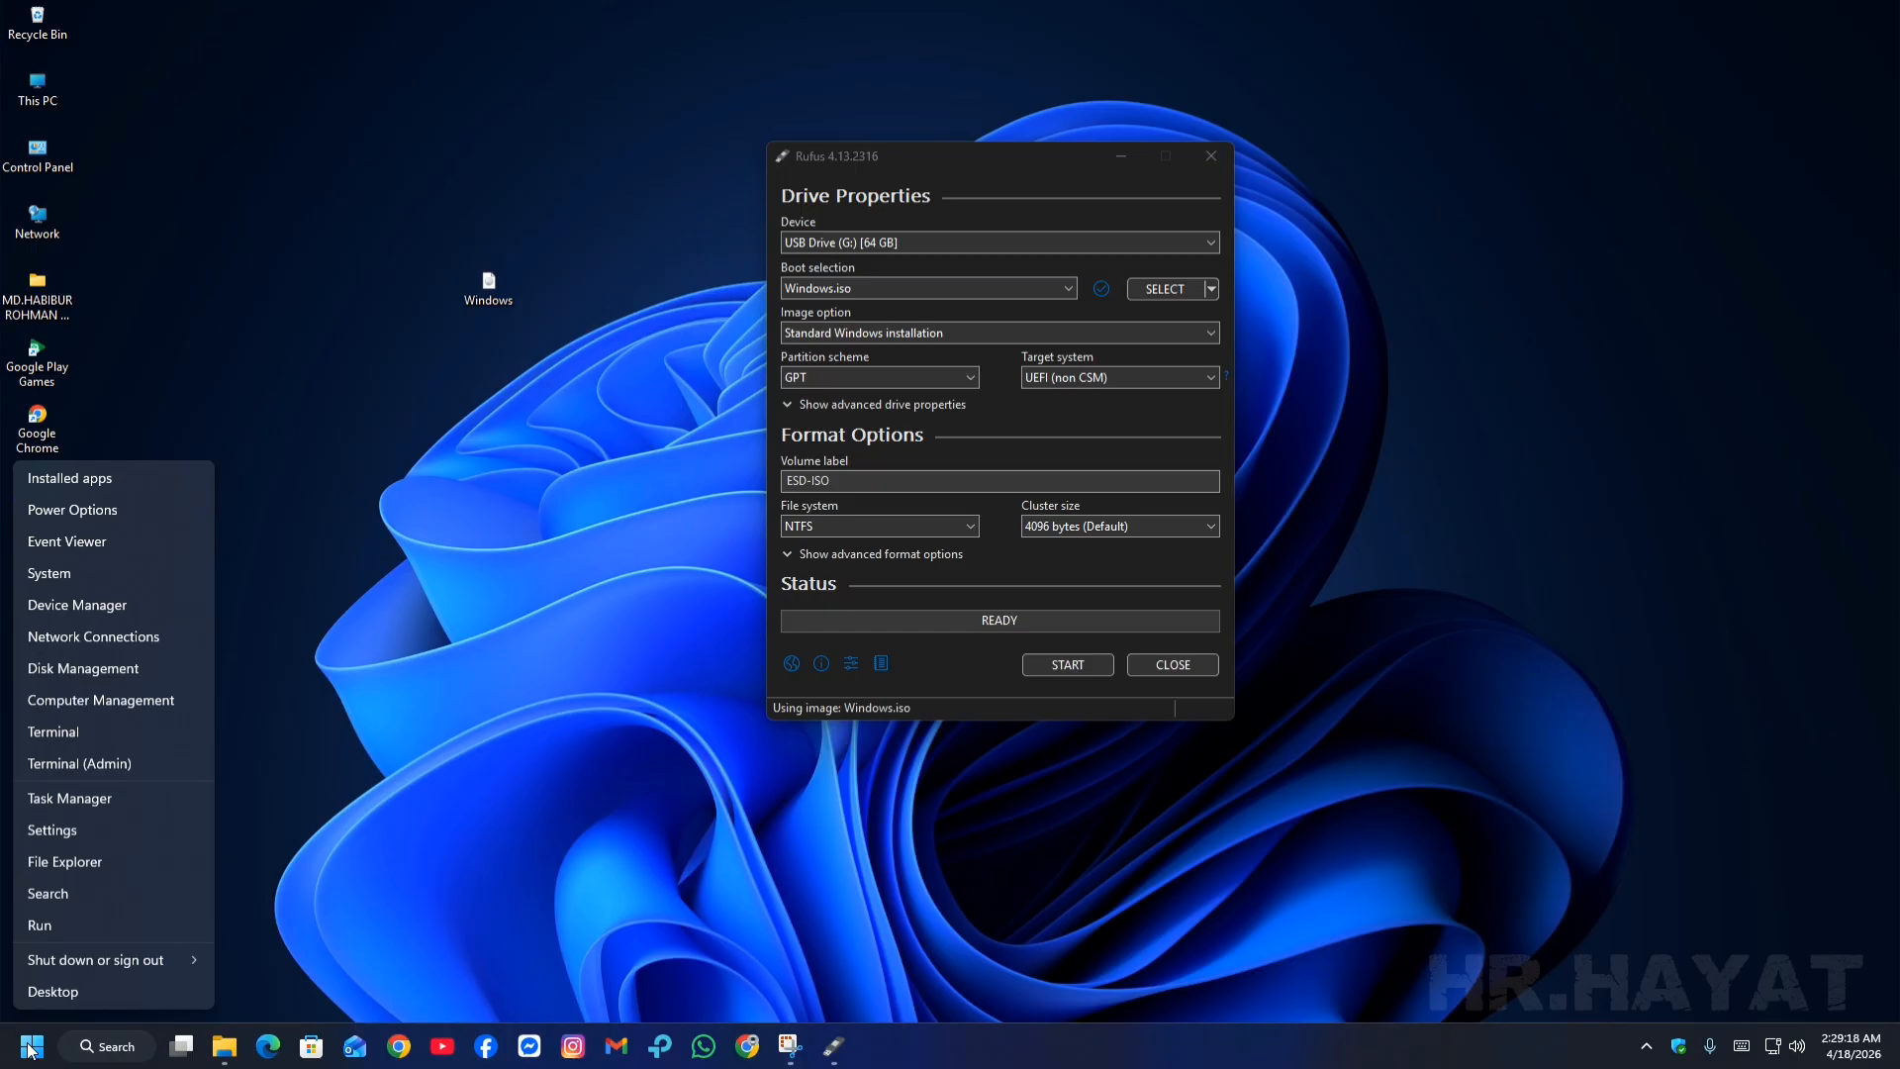
left_click(101, 677)
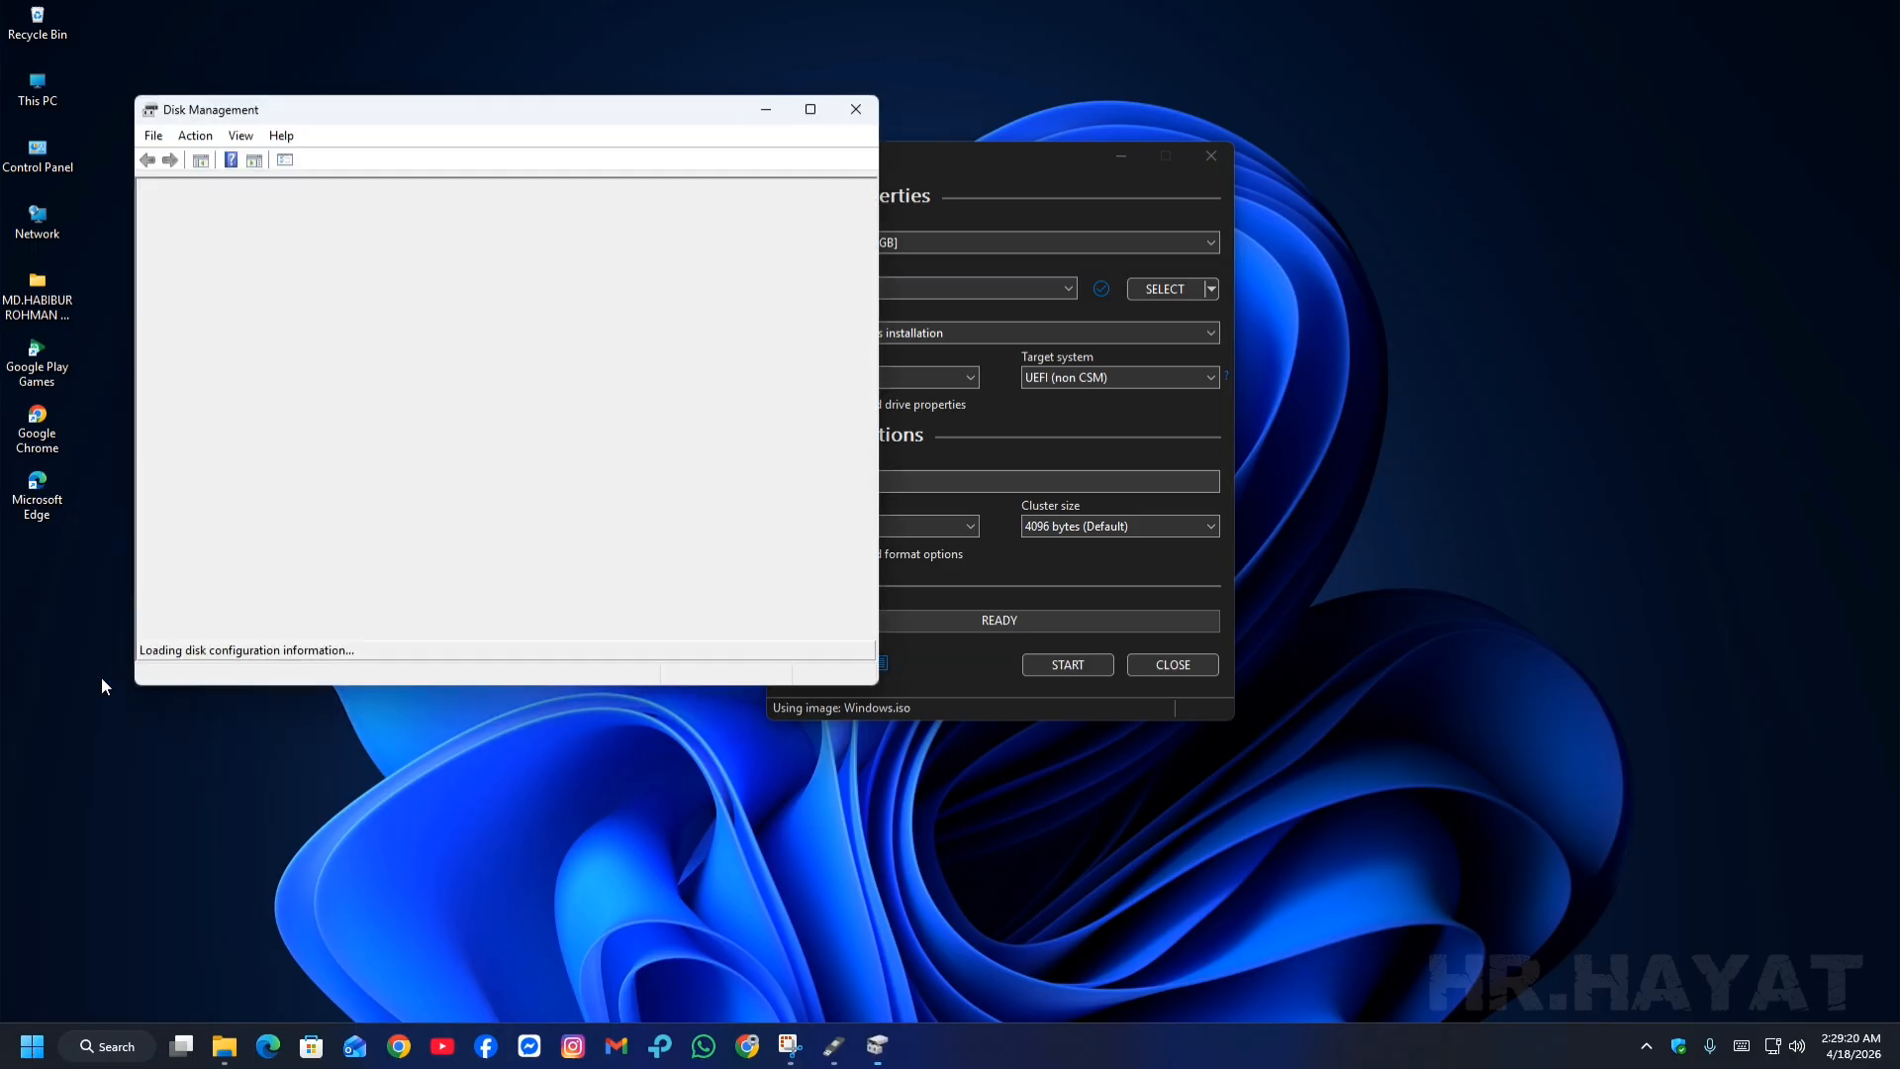
left_click_drag(377, 114, 410, 280)
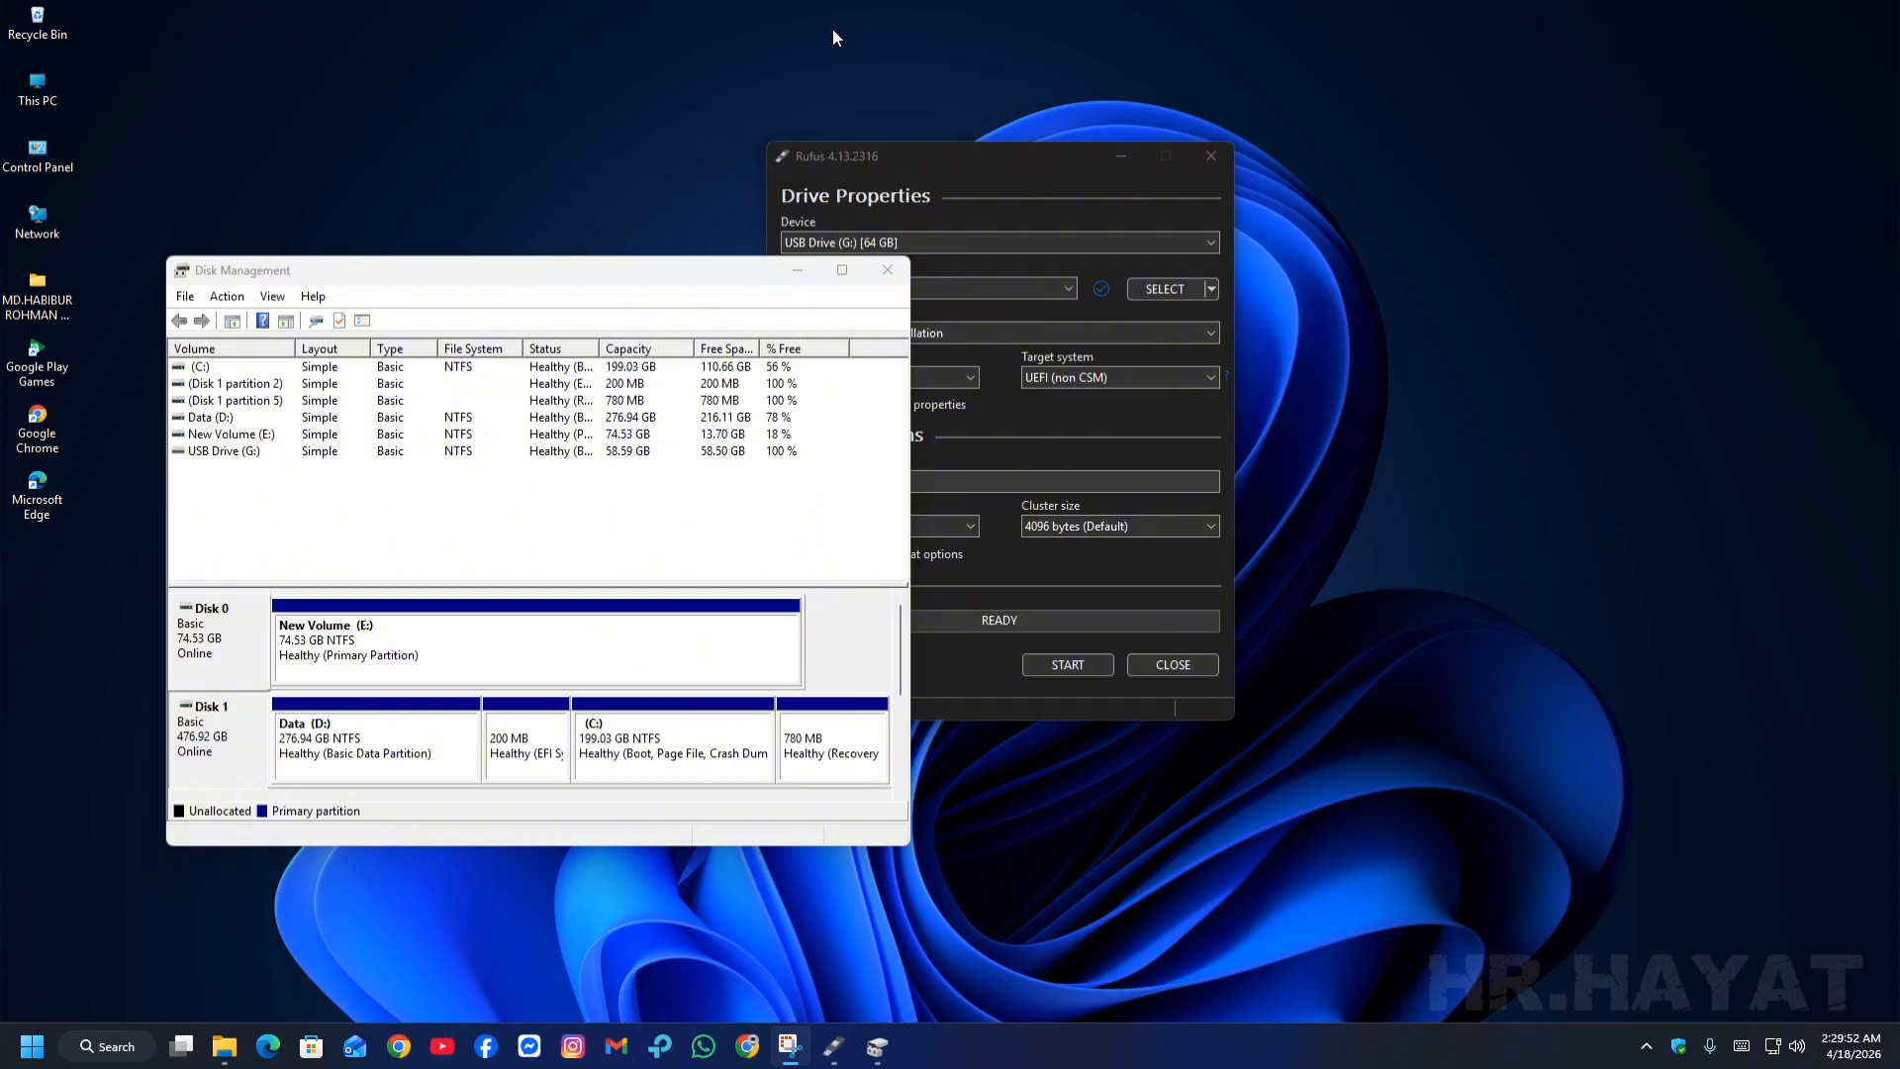
right_click(239, 758)
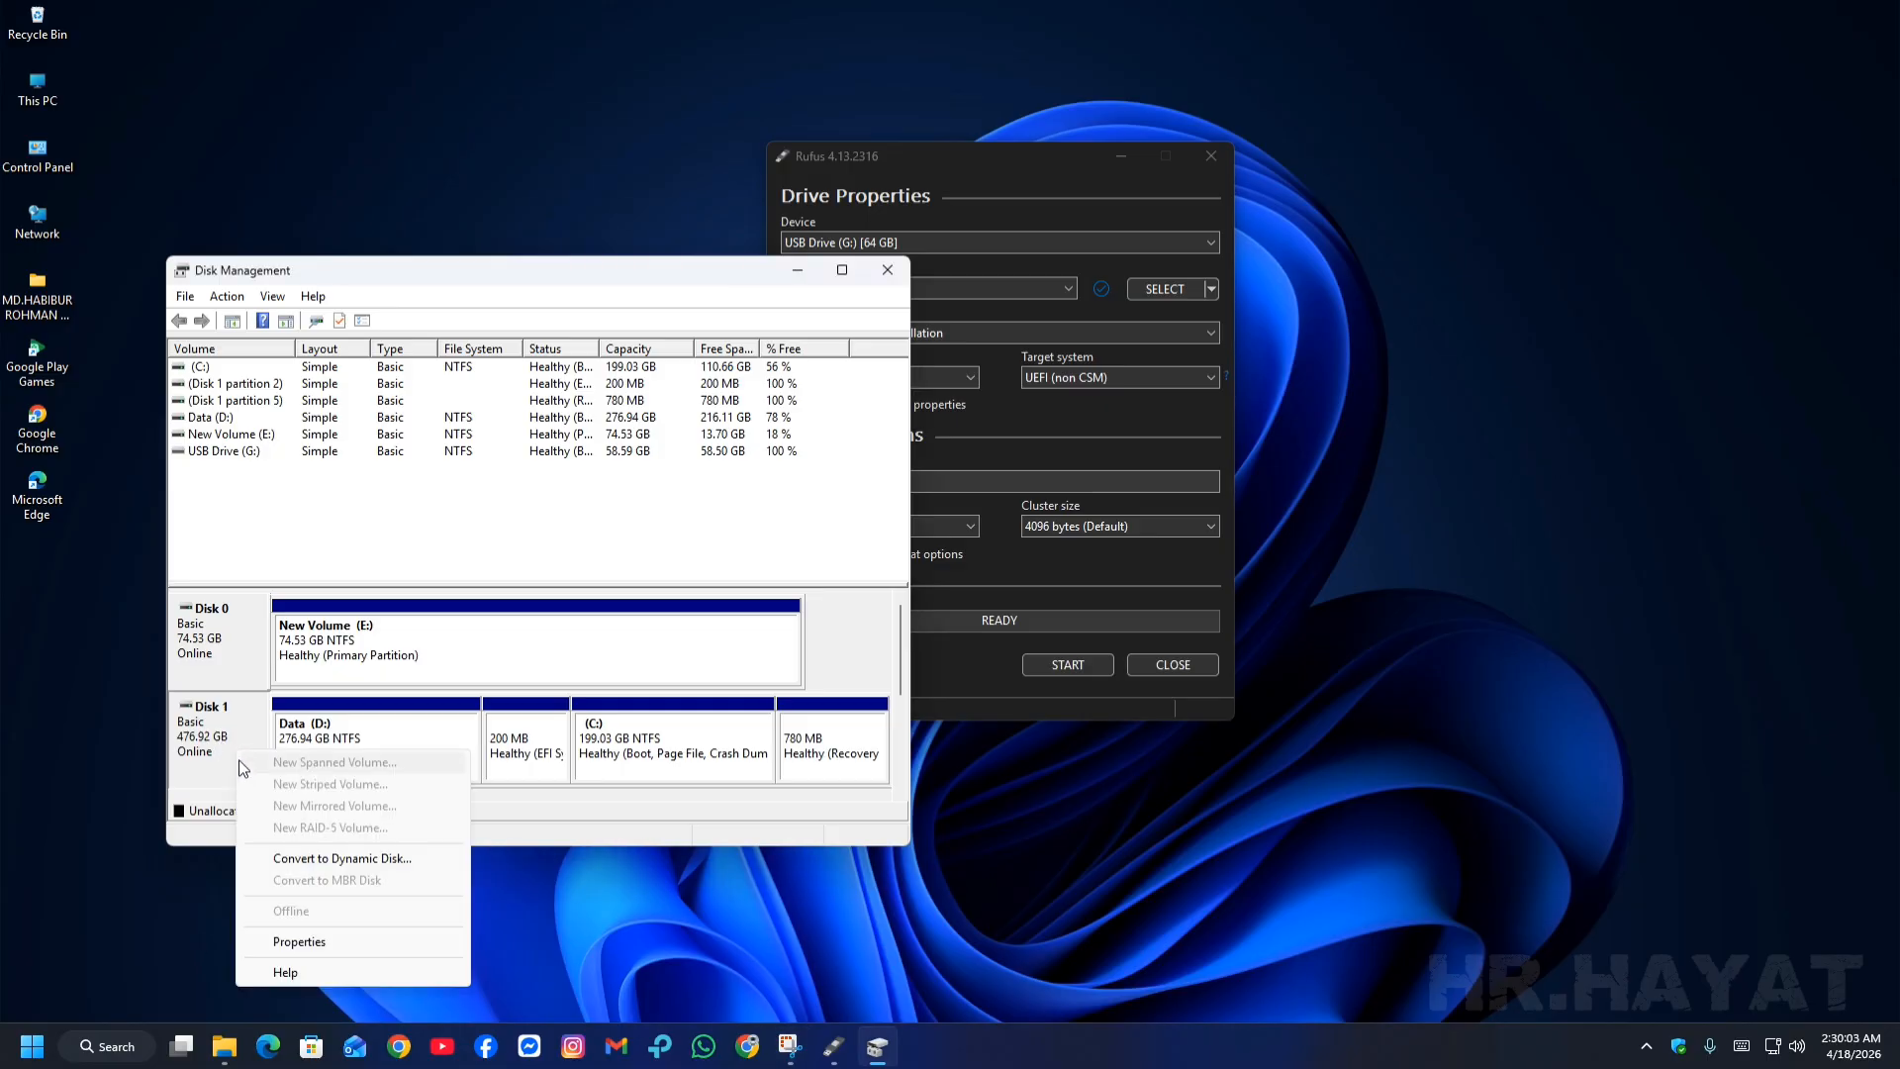
left_click(303, 943)
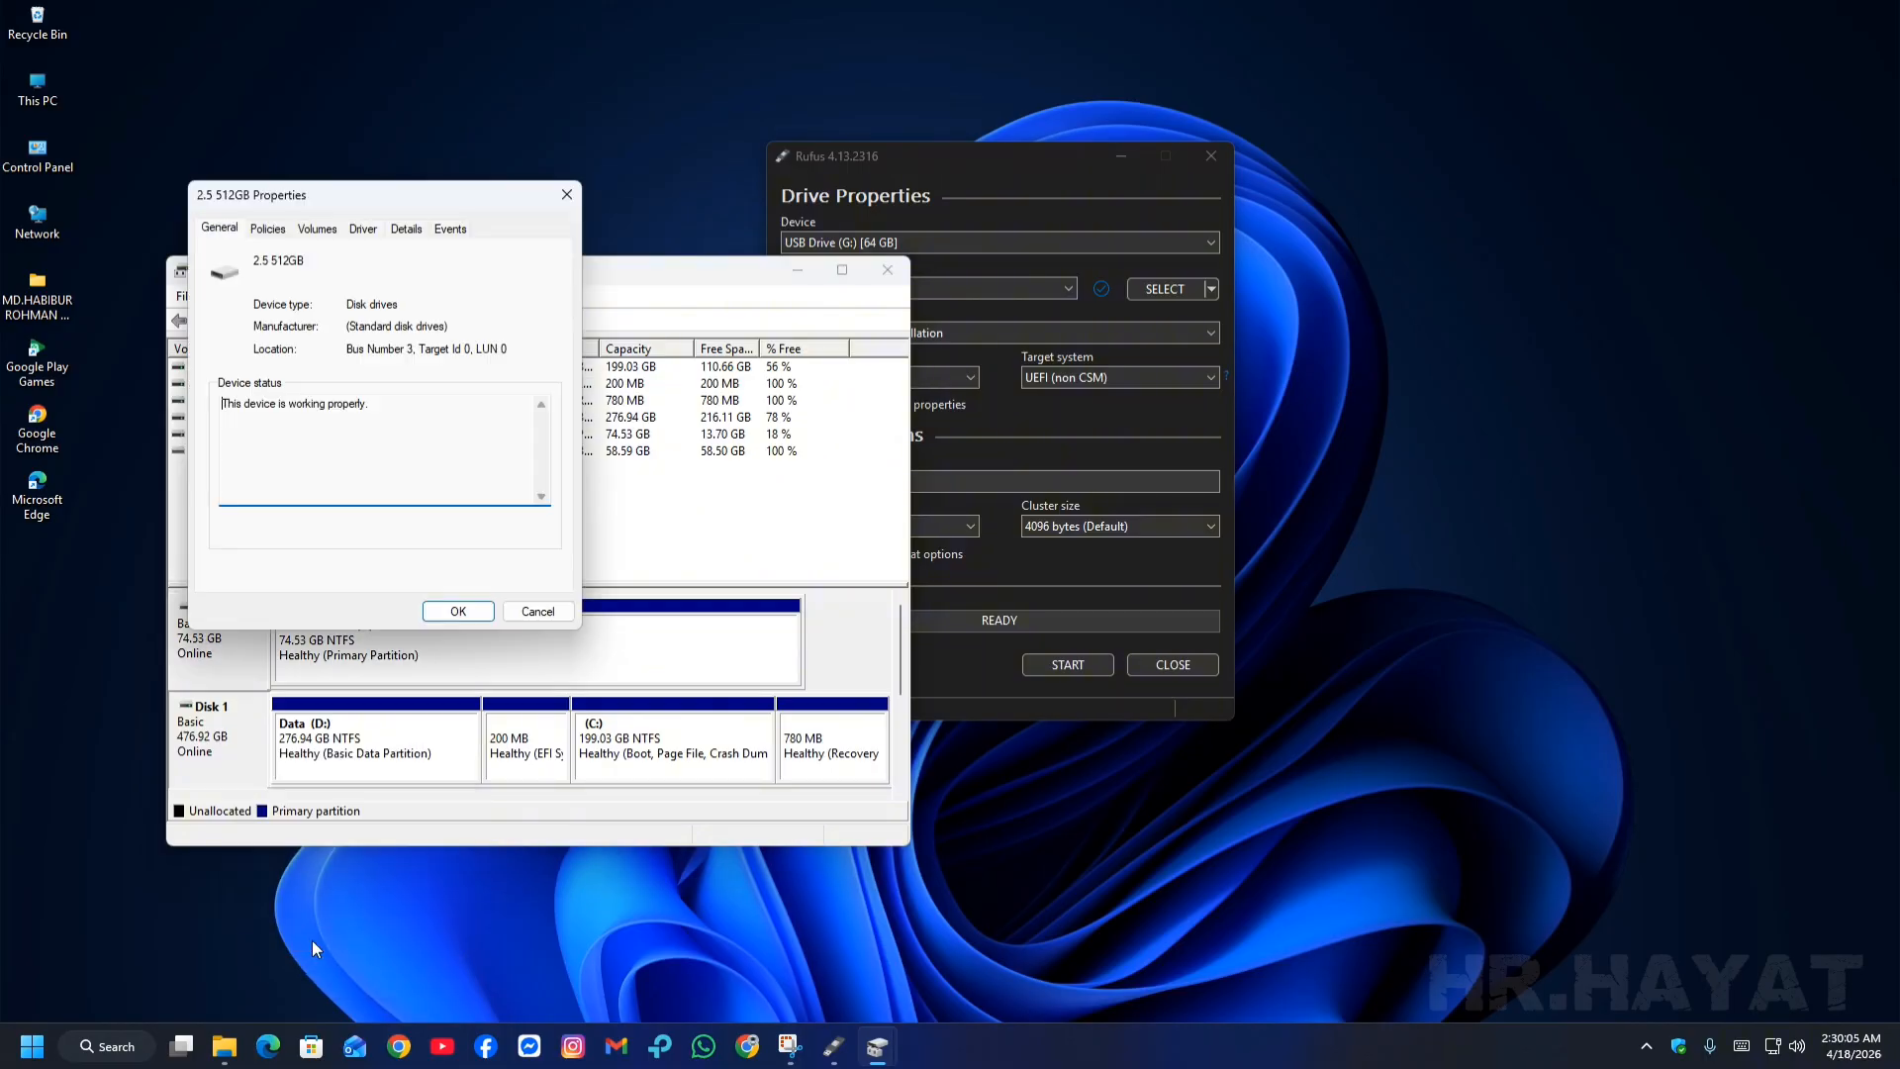
left_click(319, 230)
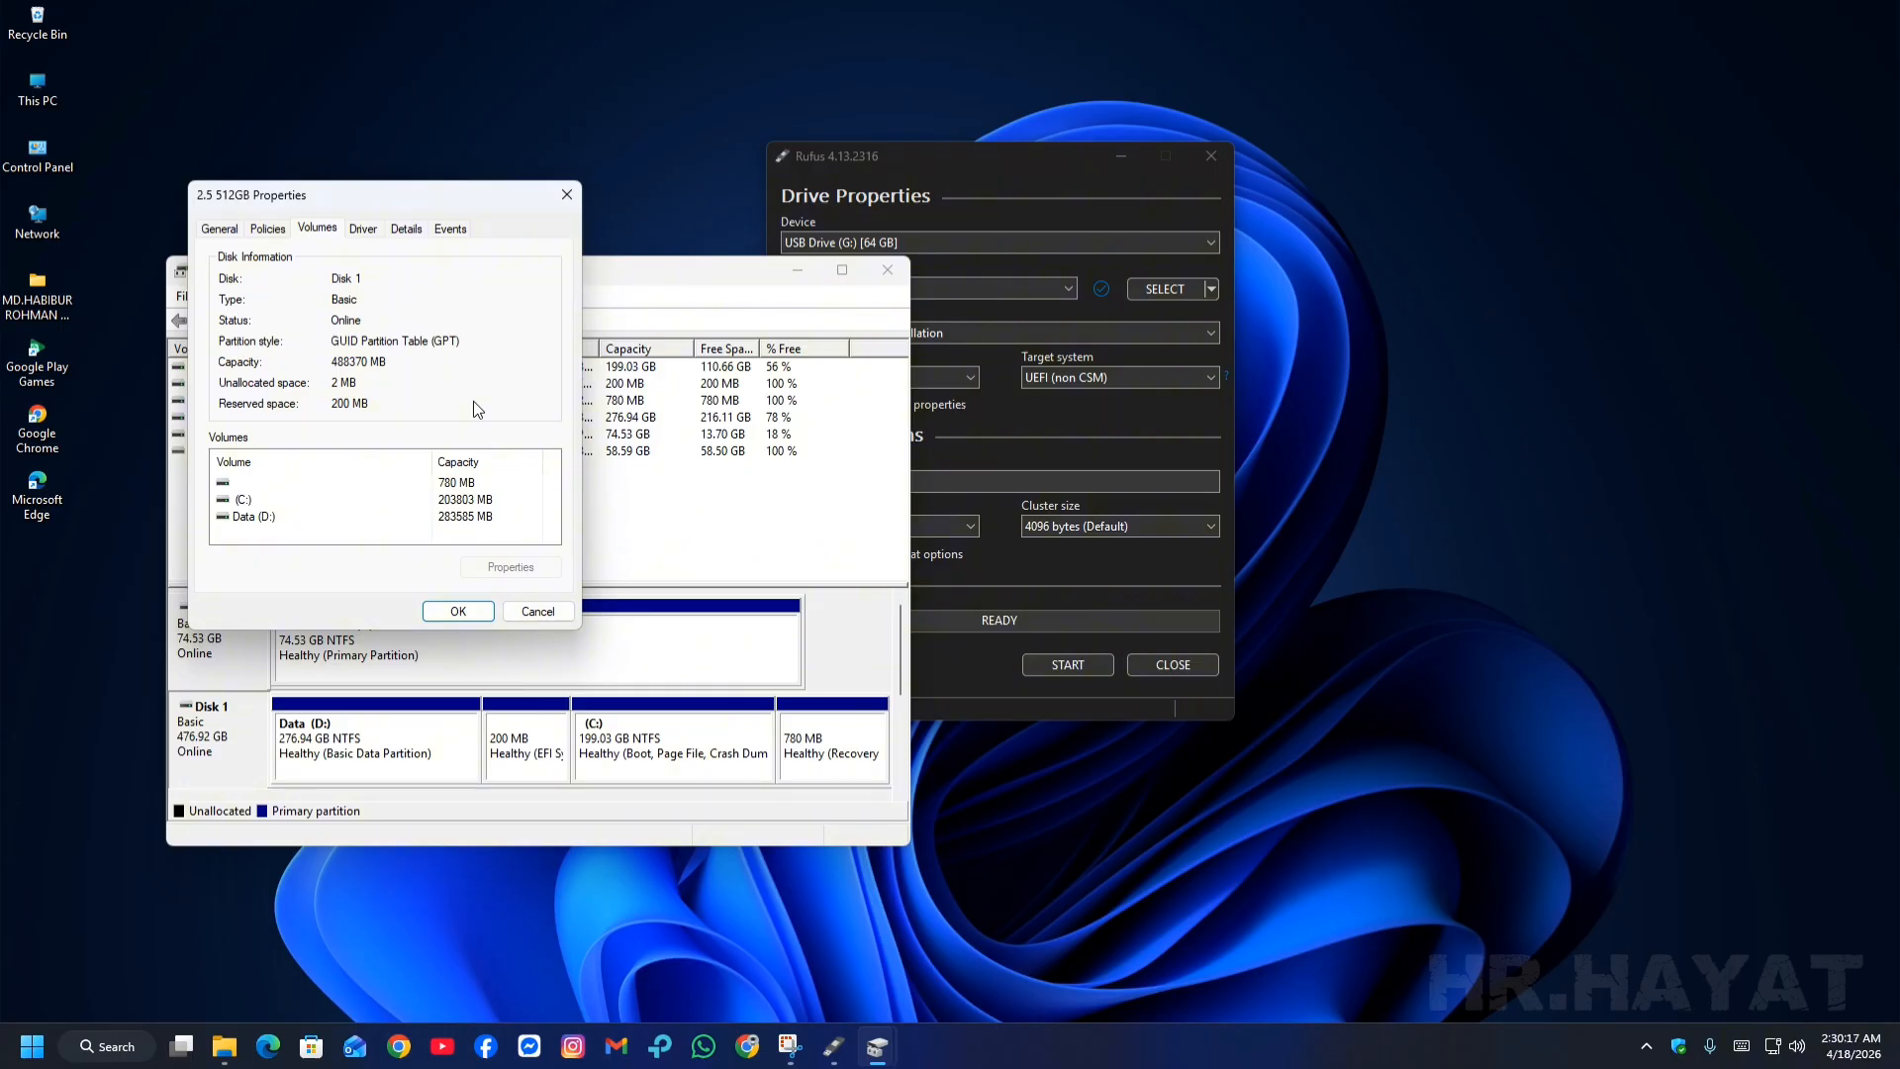
left_click(567, 196)
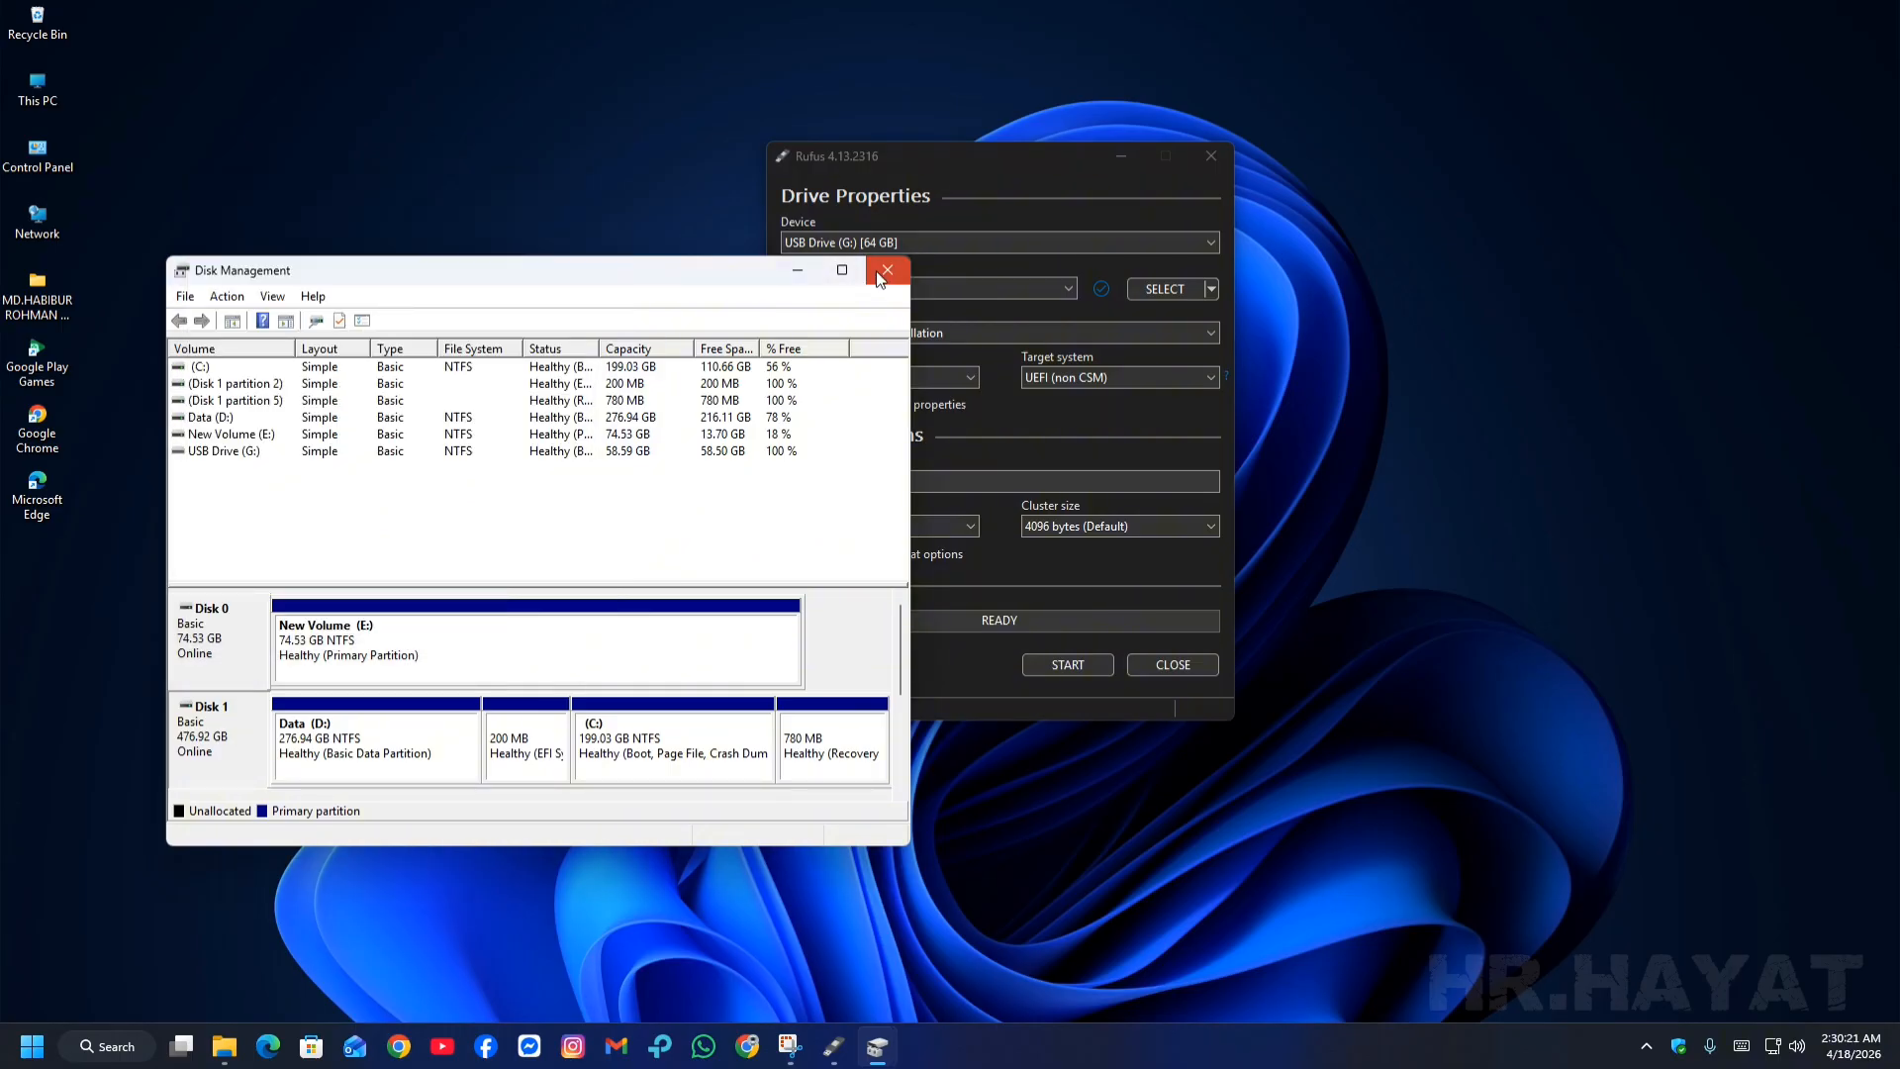
left_click(884, 271)
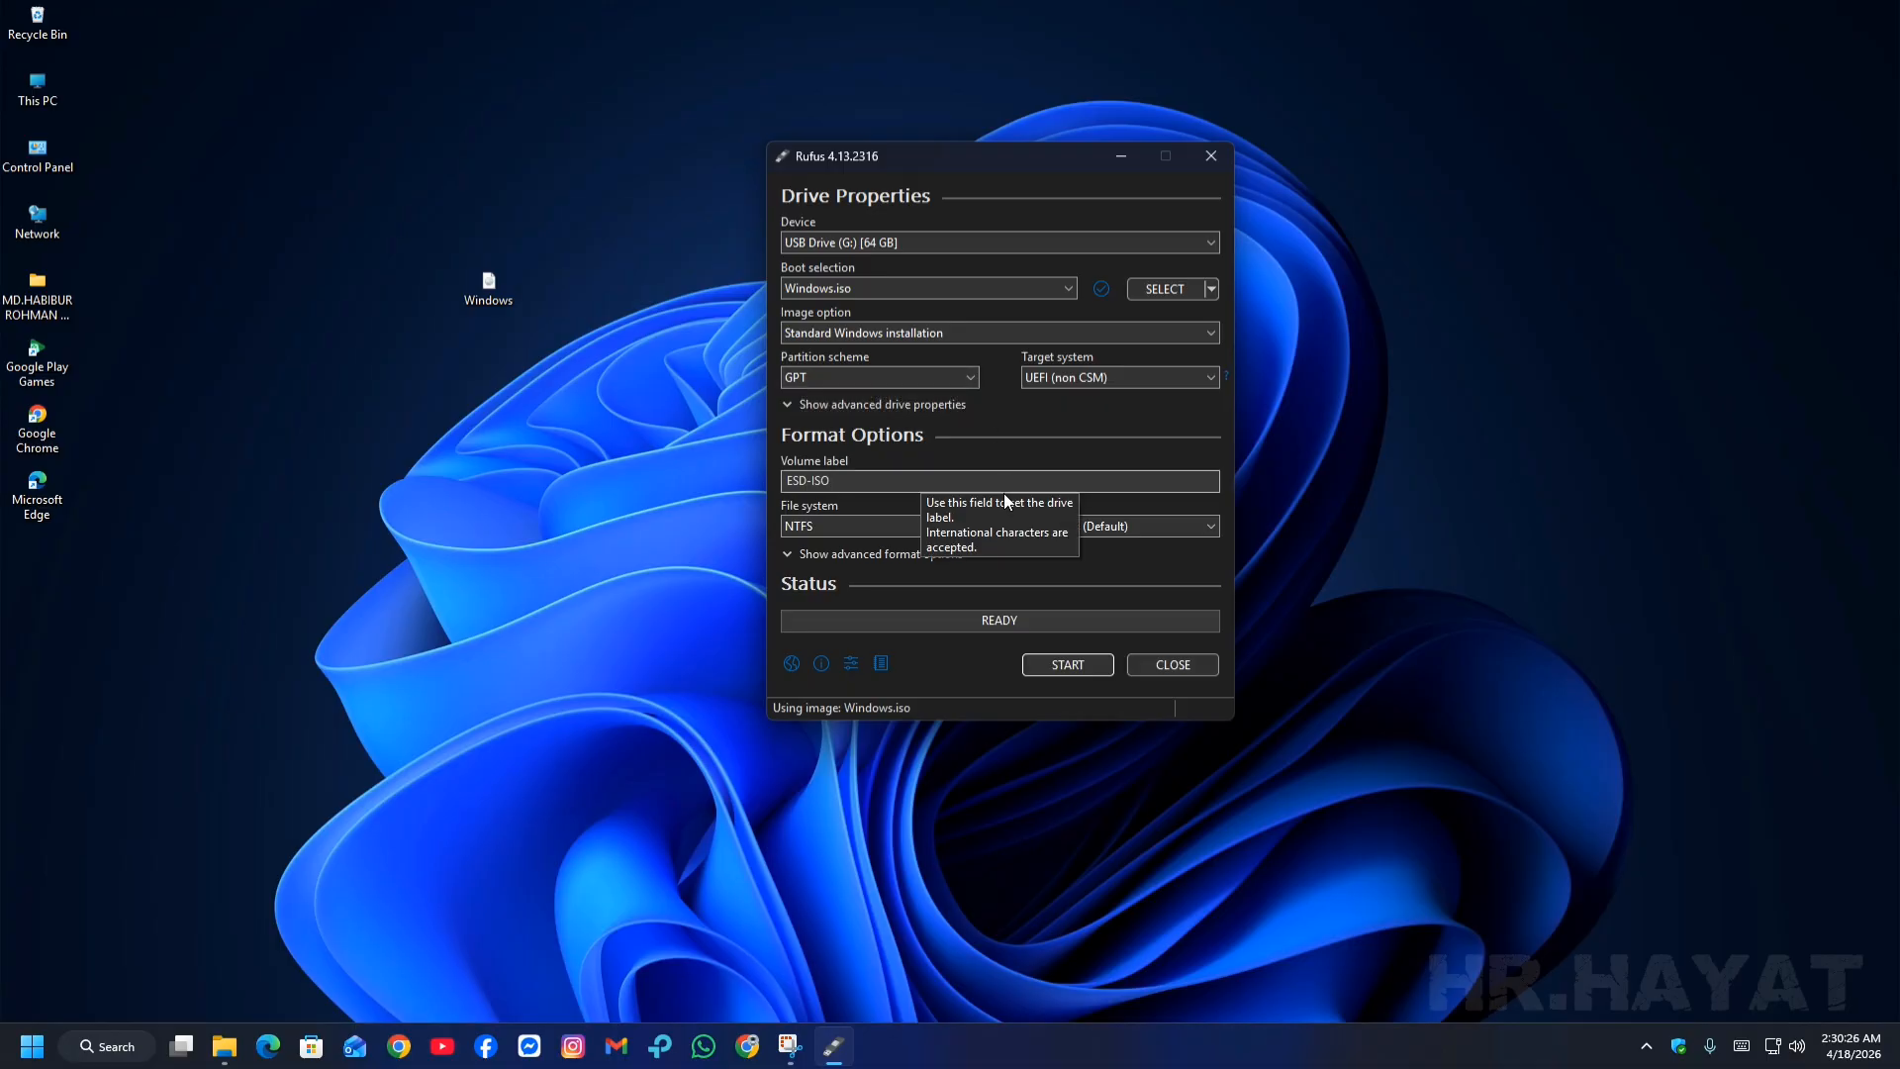
Start writing the USB drive with the RAM, Secure Boot, TPM 2.0 and online account requirements removed, accept erasing its data, and refresh the desktop
left_click(1067, 665)
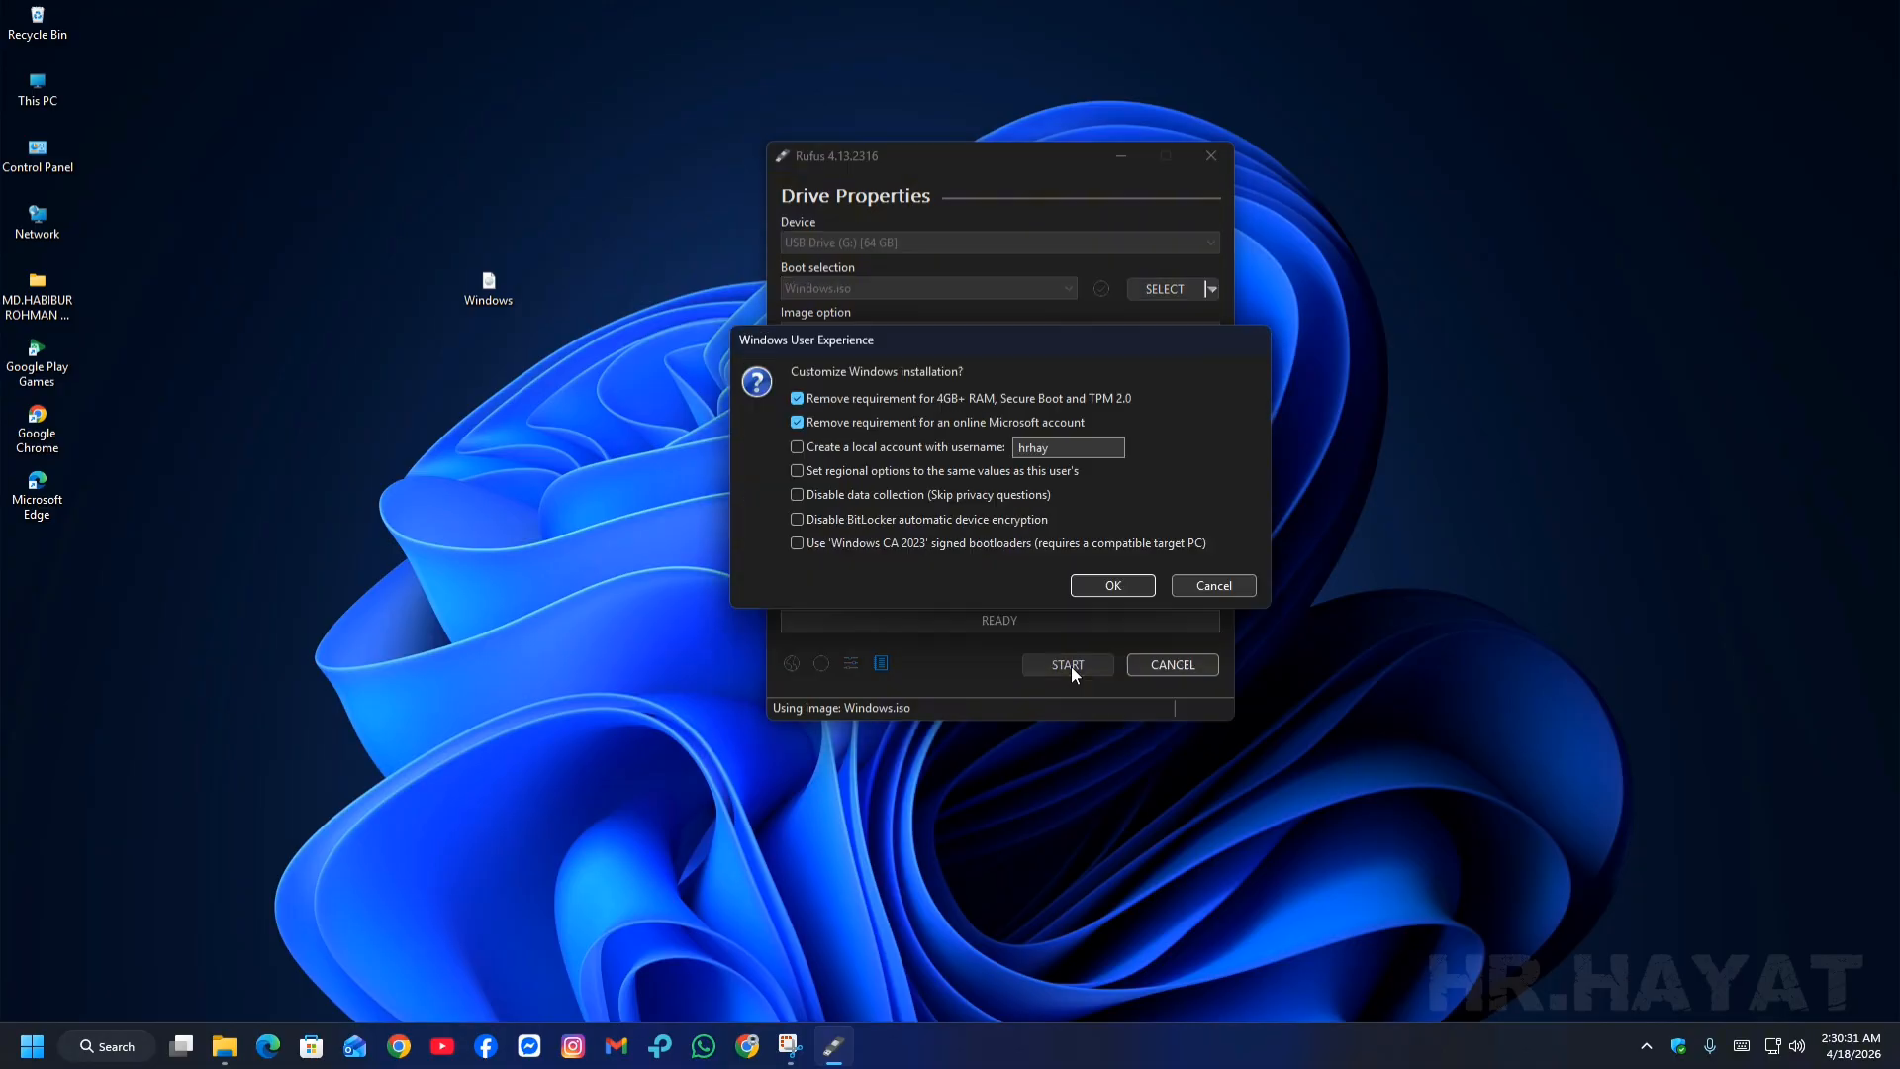
left_click(1122, 580)
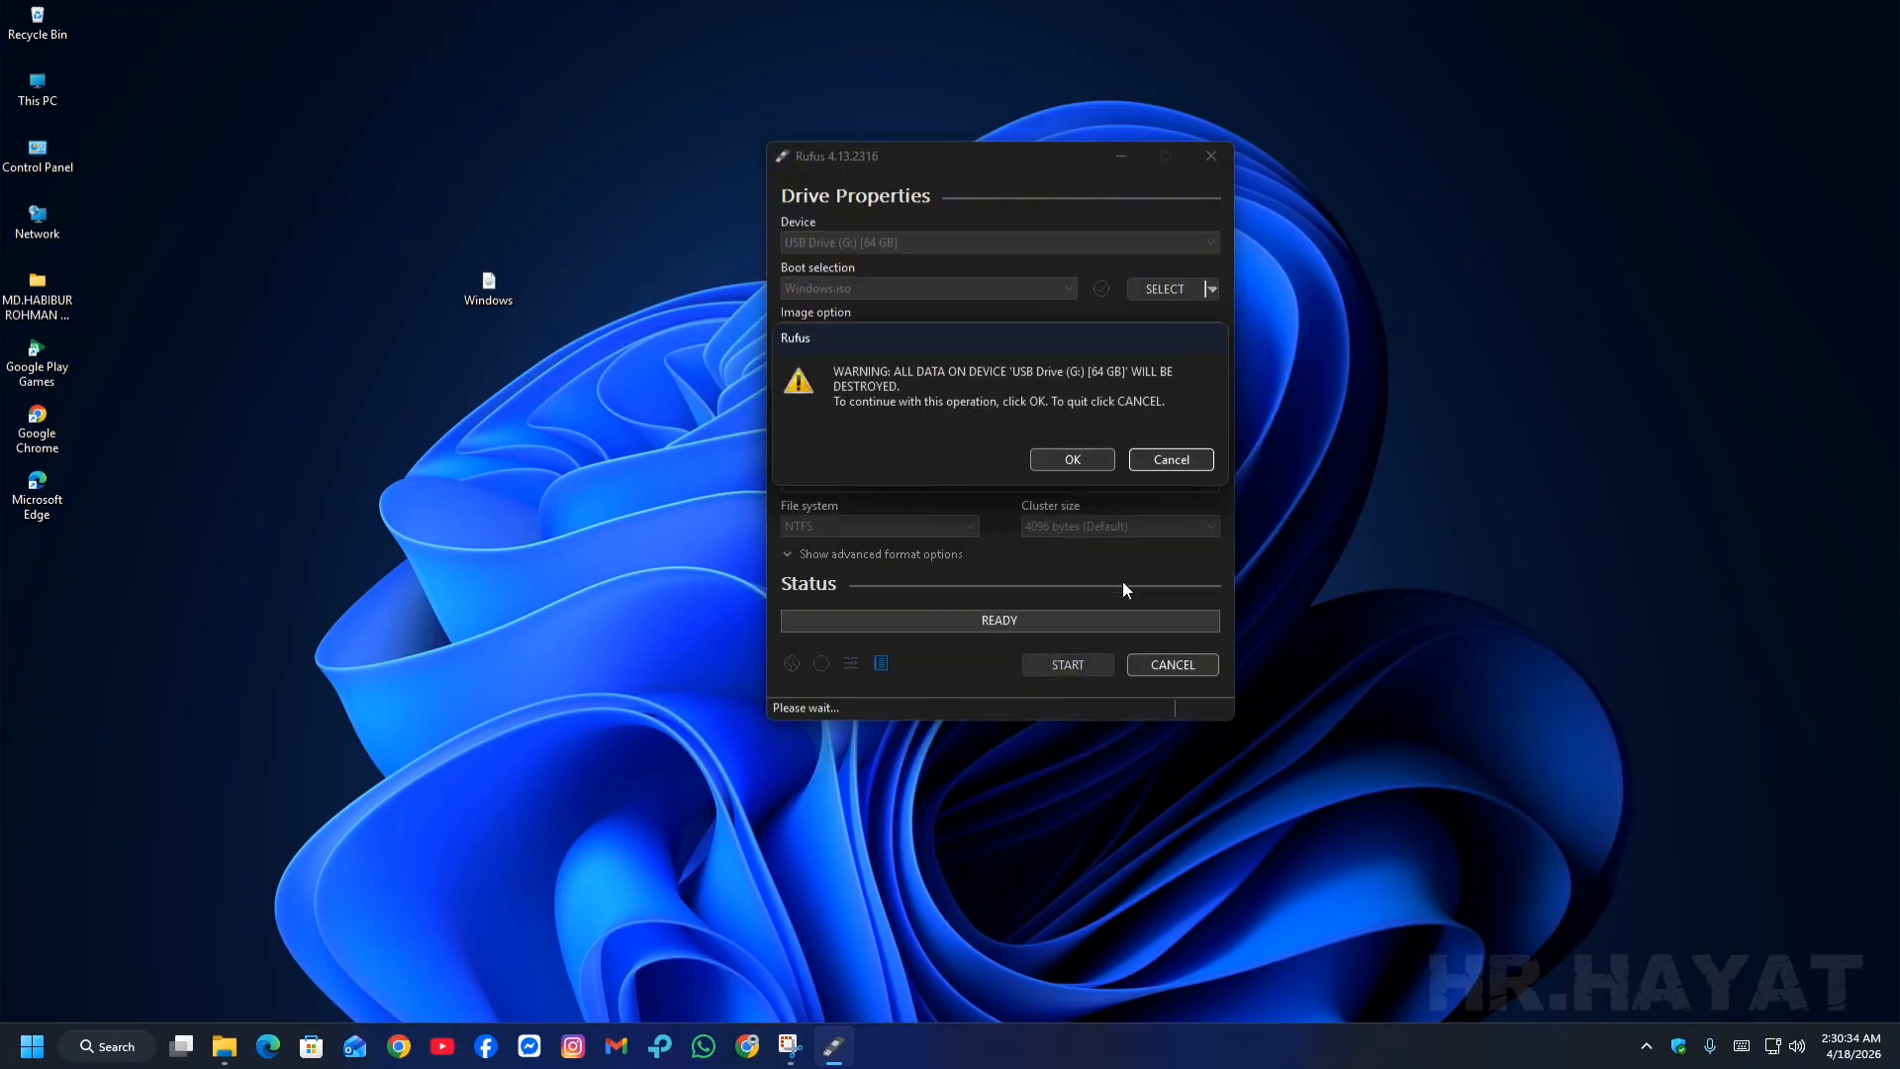
left_click(1077, 460)
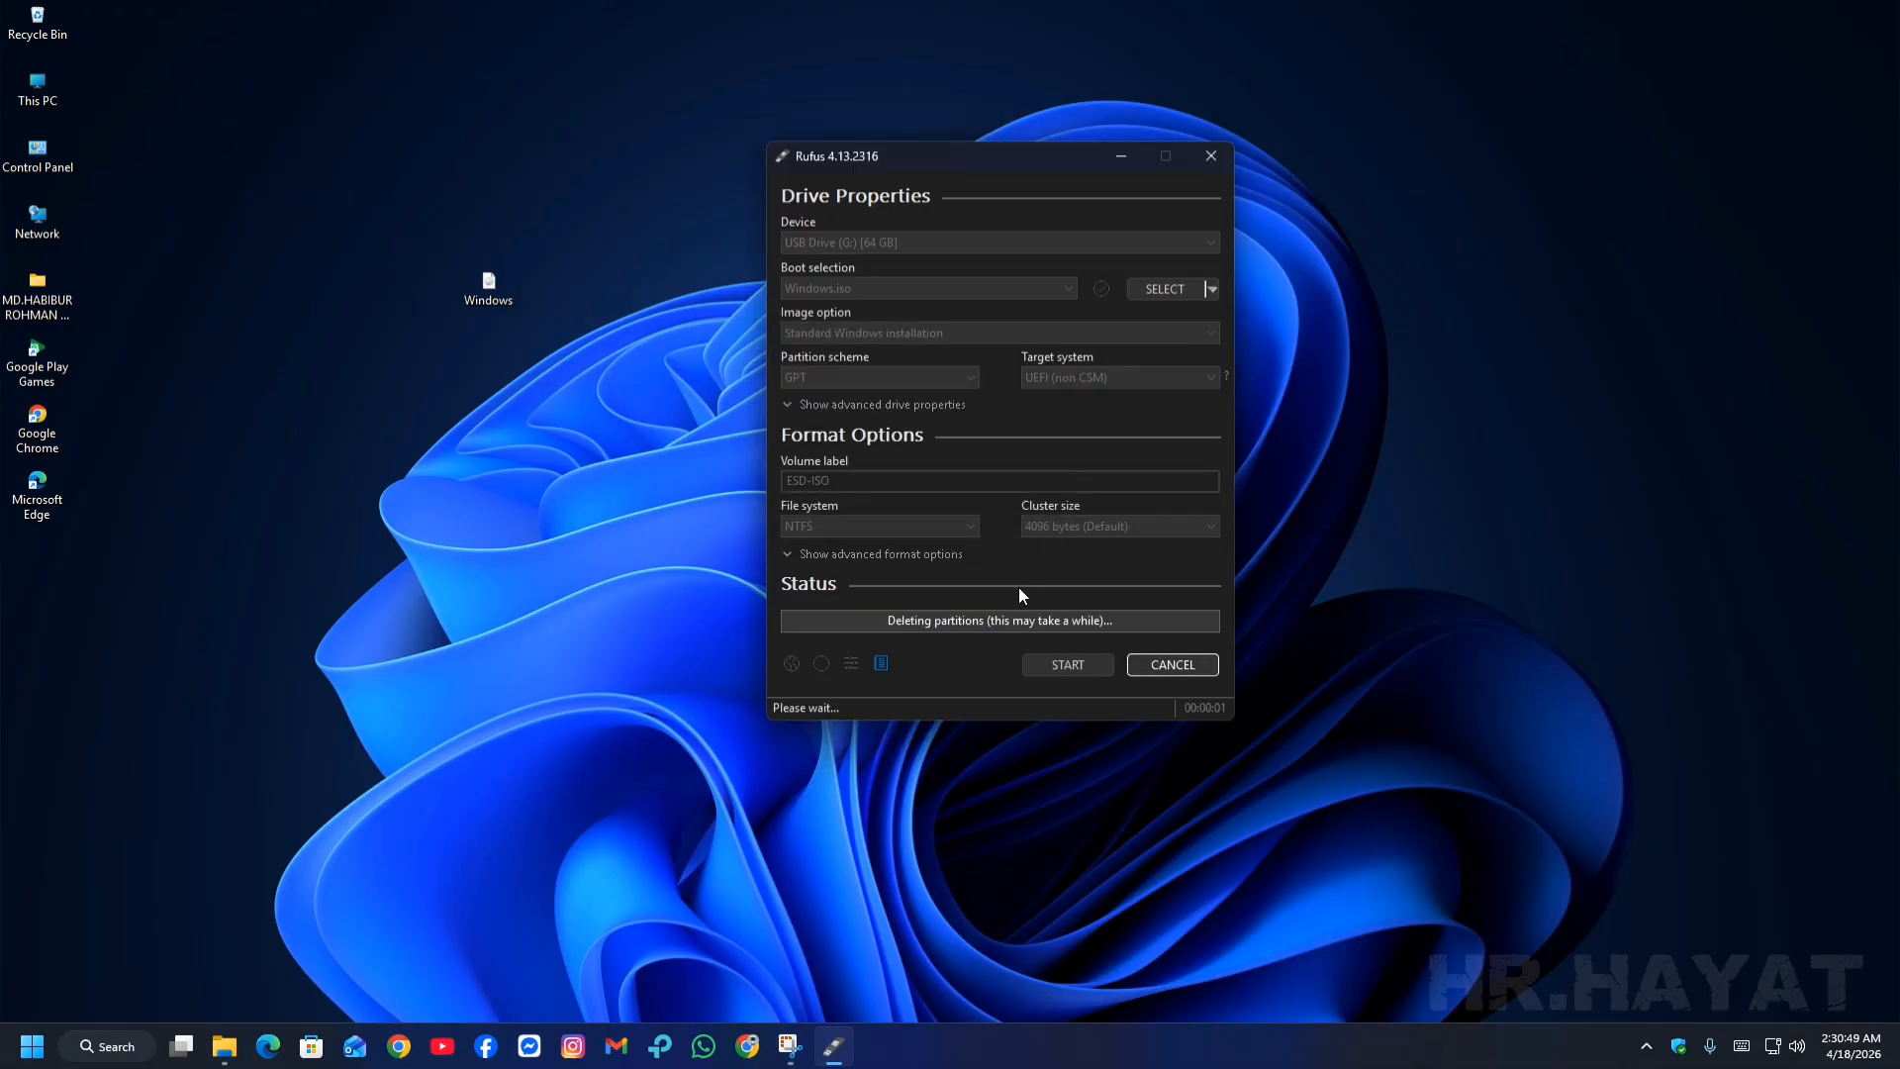
right_click(603, 297)
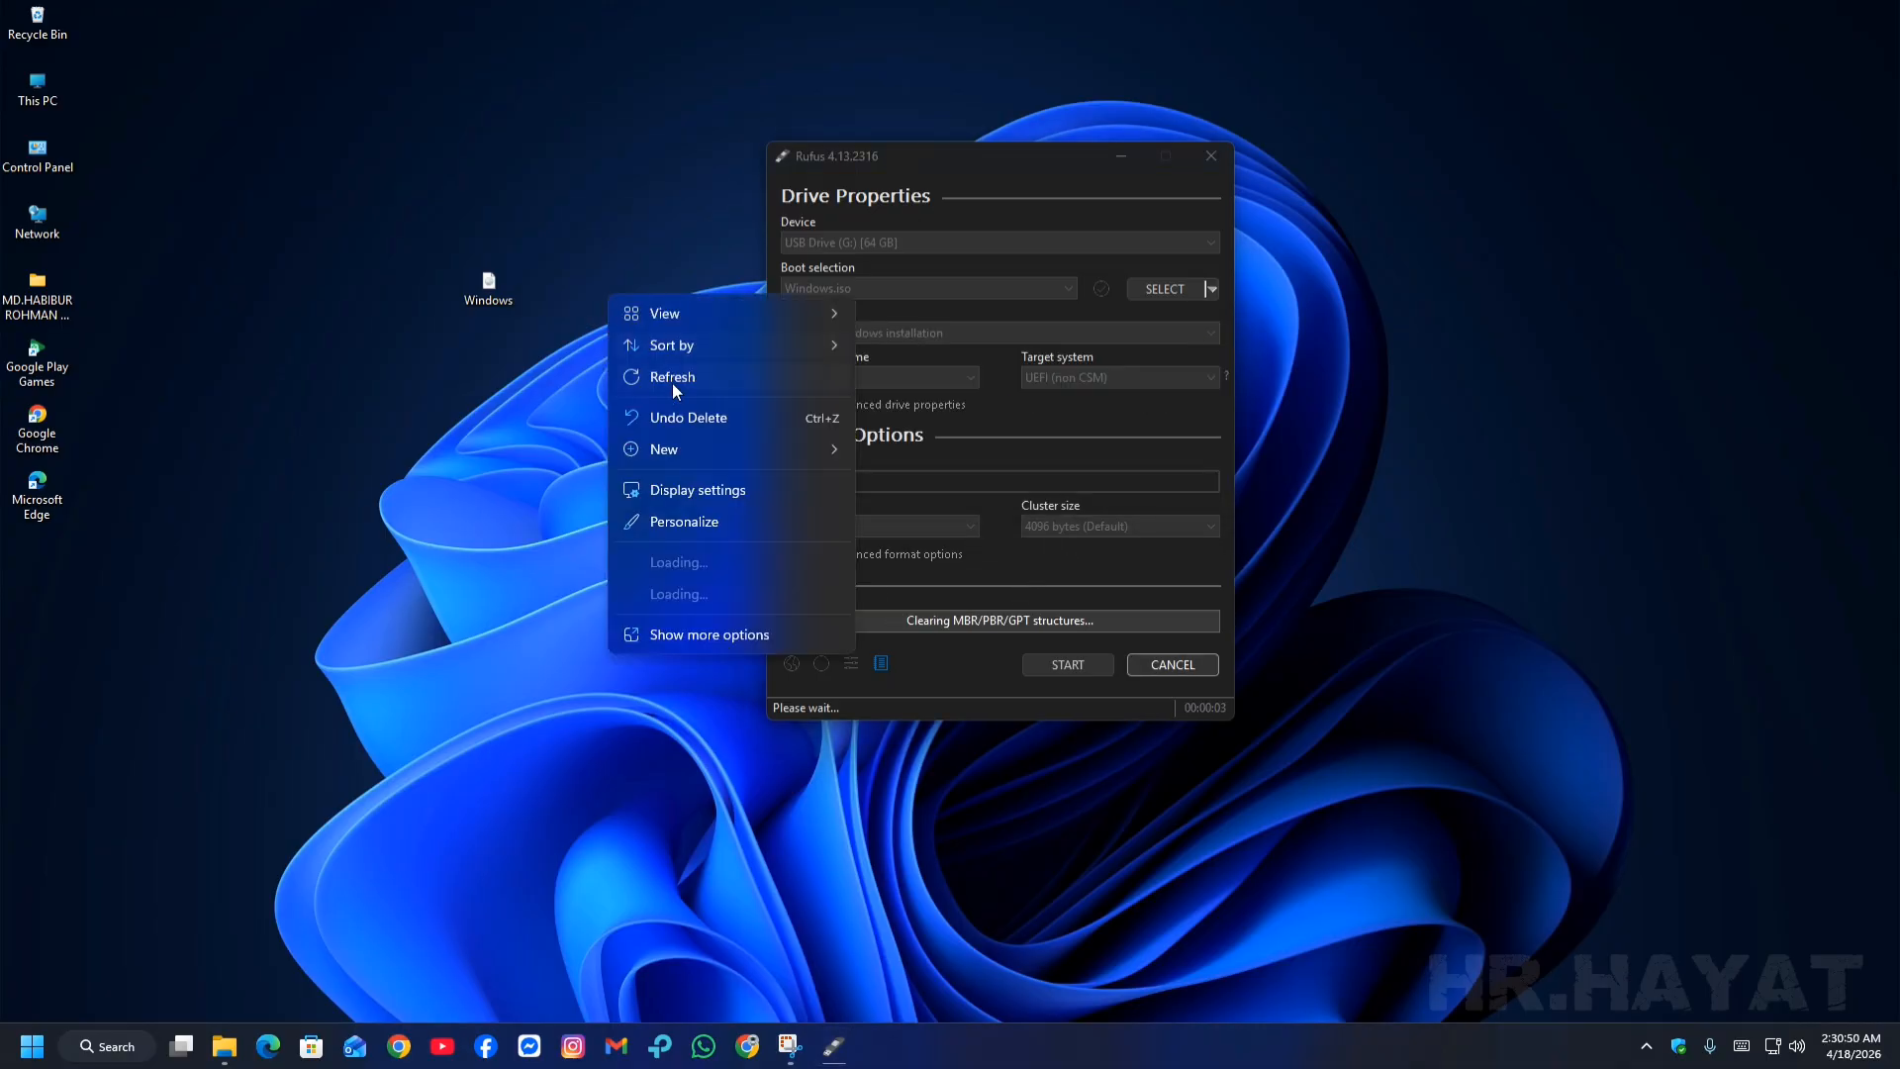
left_click(675, 381)
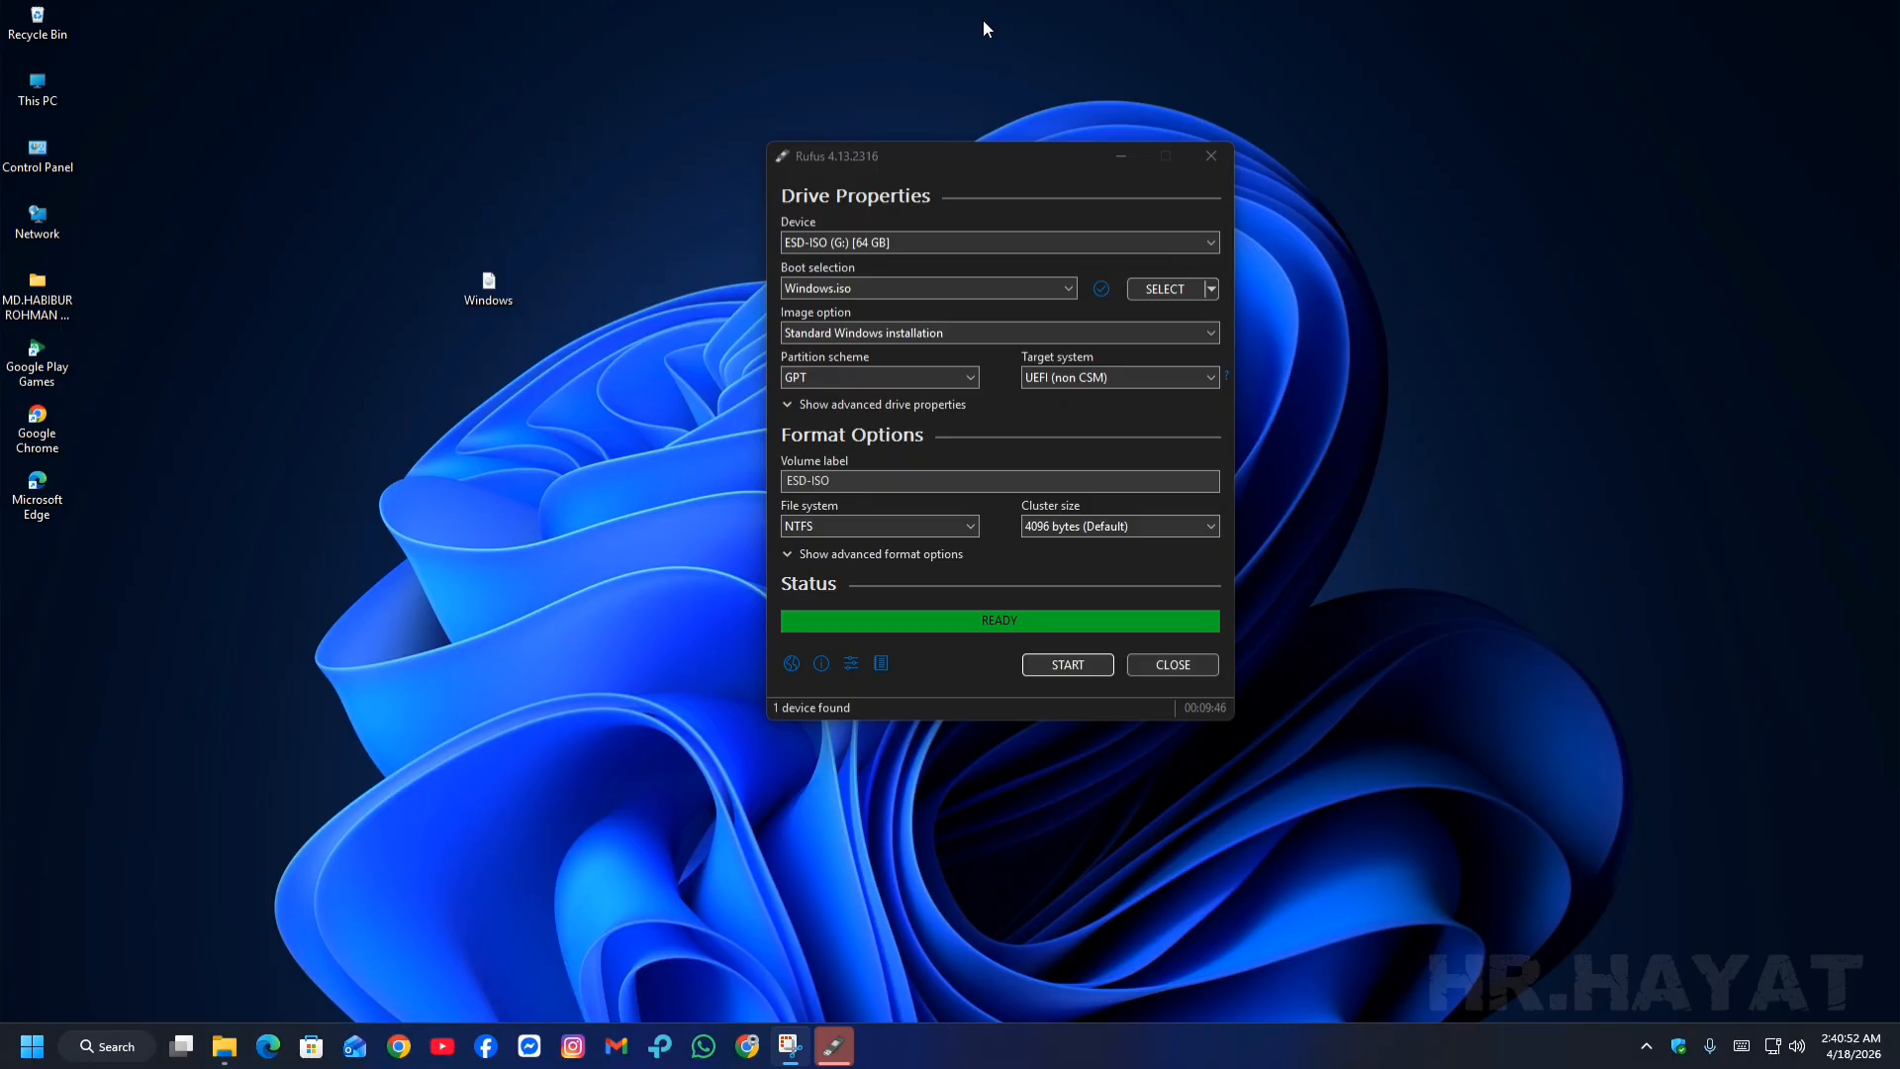
Close Rufus once the drive is written, and refresh the desktop
left_click(1190, 662)
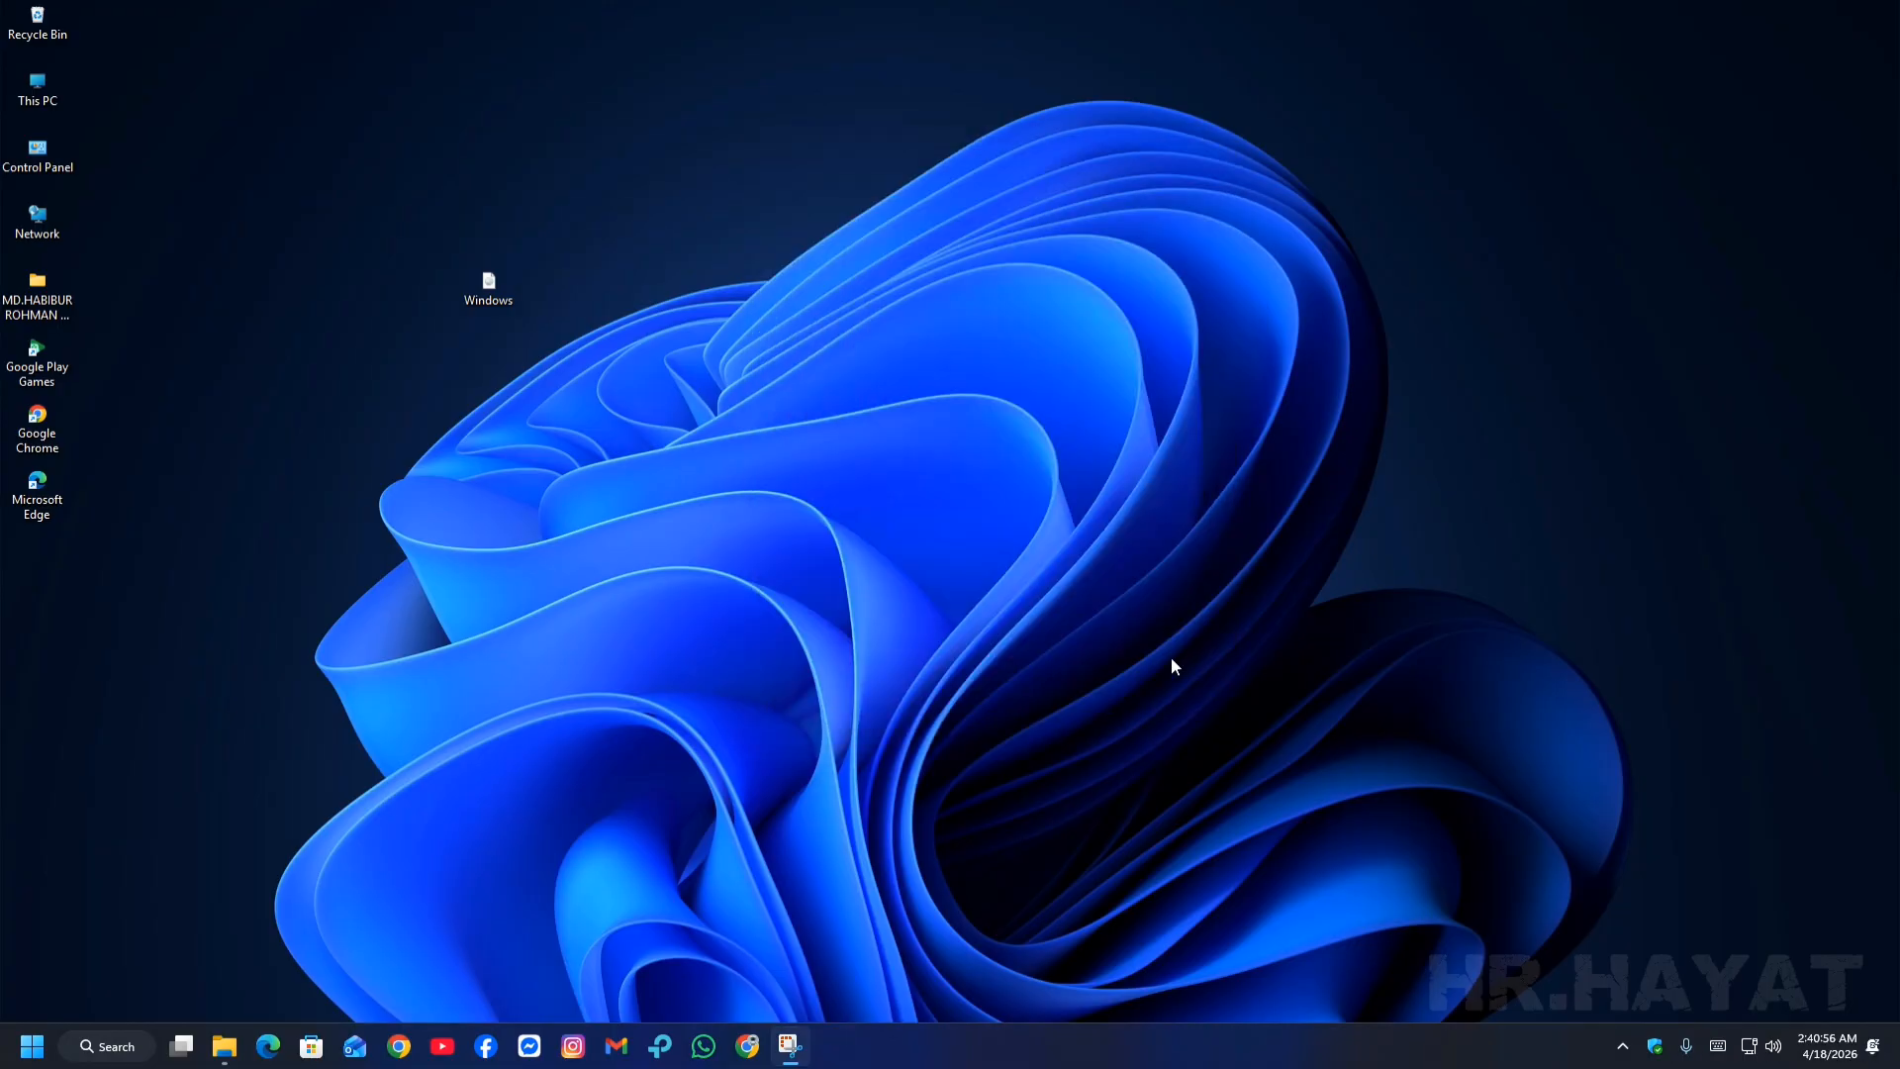
right_click(816, 253)
left_click(895, 339)
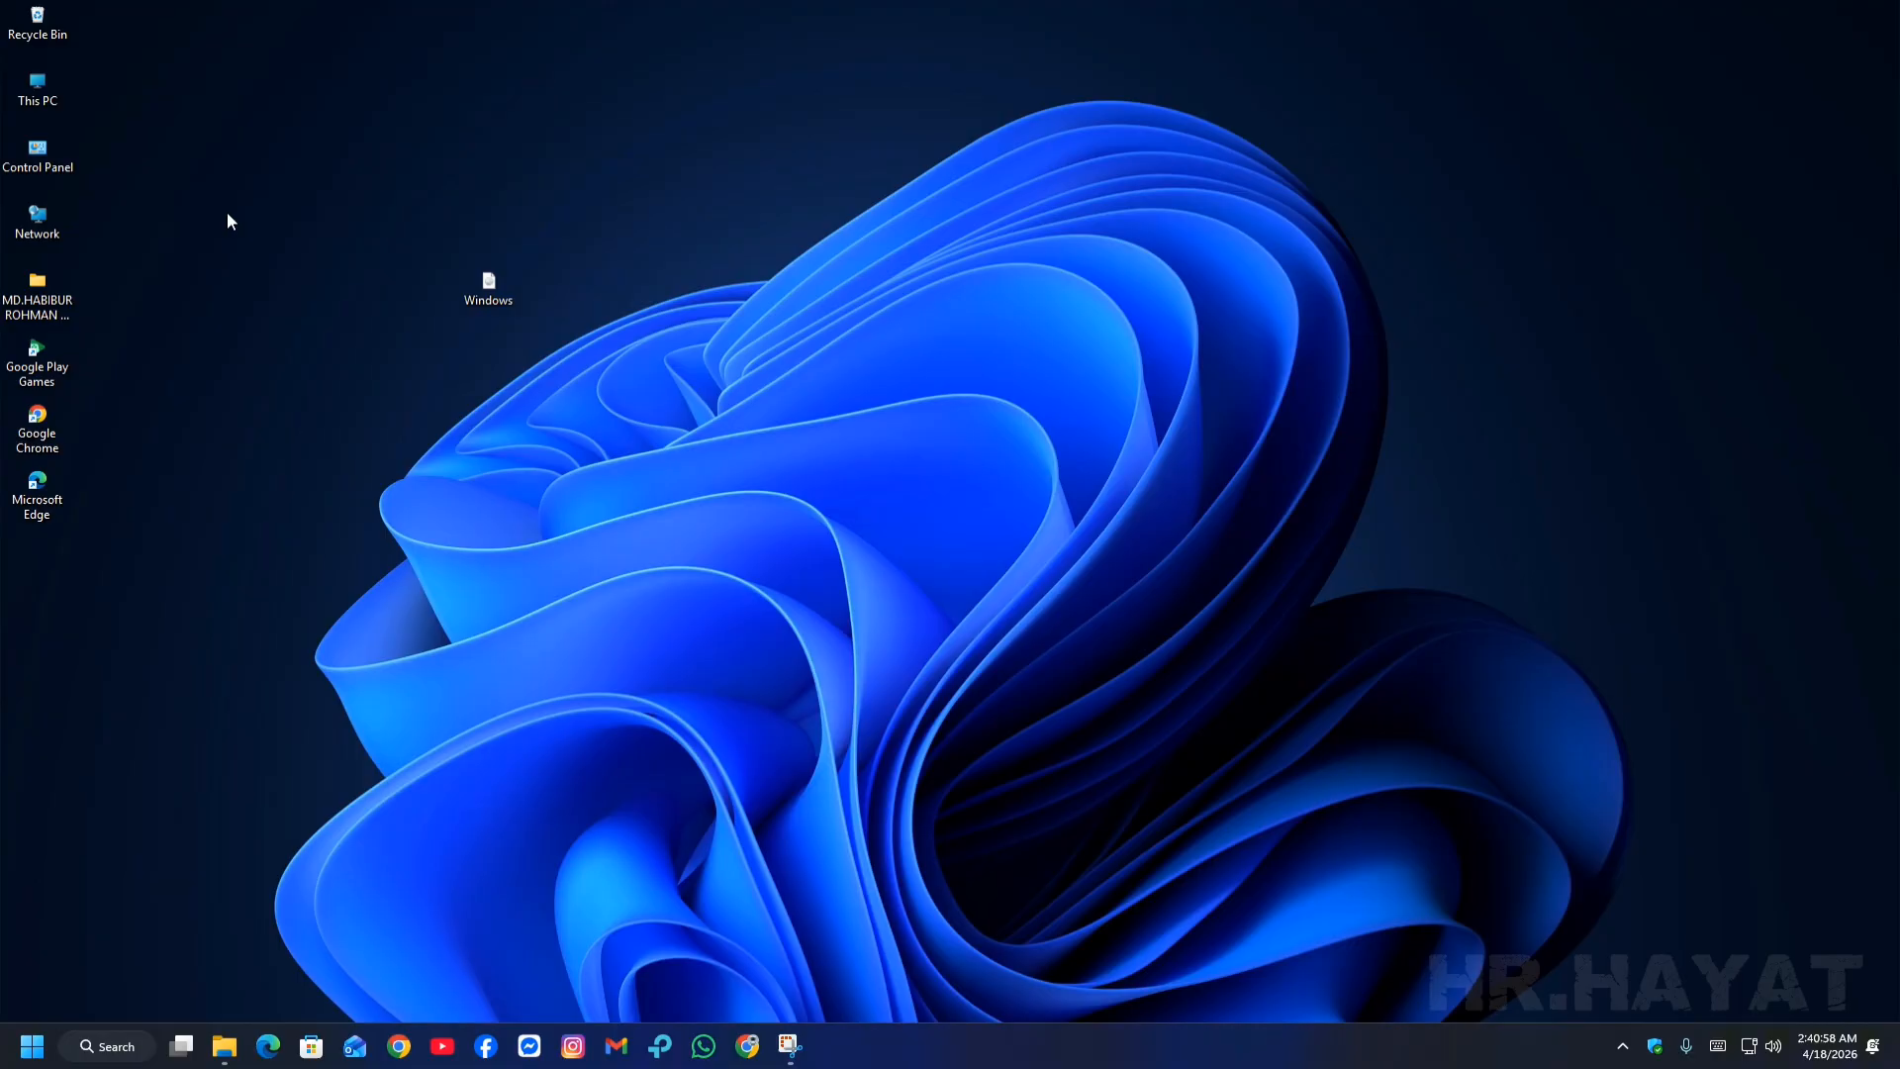
Examine the files on the ESD-ISO (G:) drive through This PC, and return to the drive overview
double_click(63, 81)
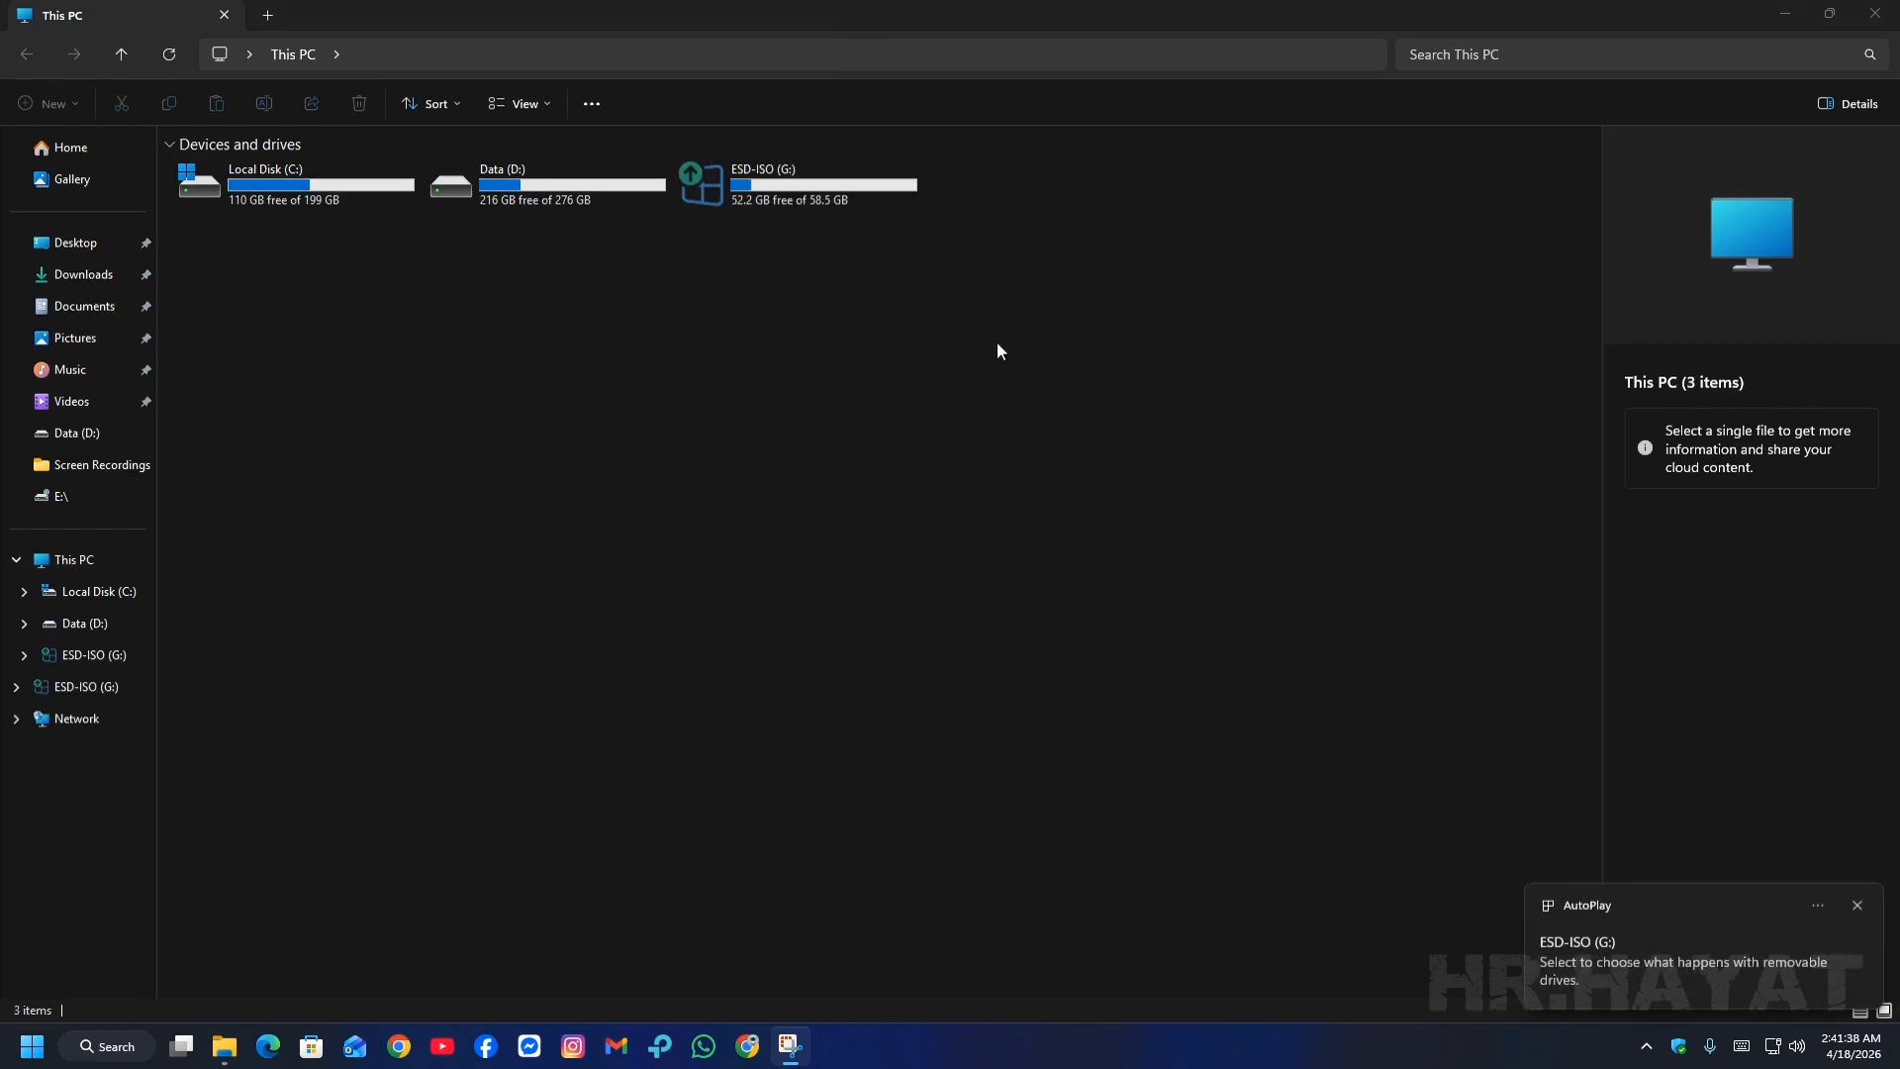
double_click(763, 206)
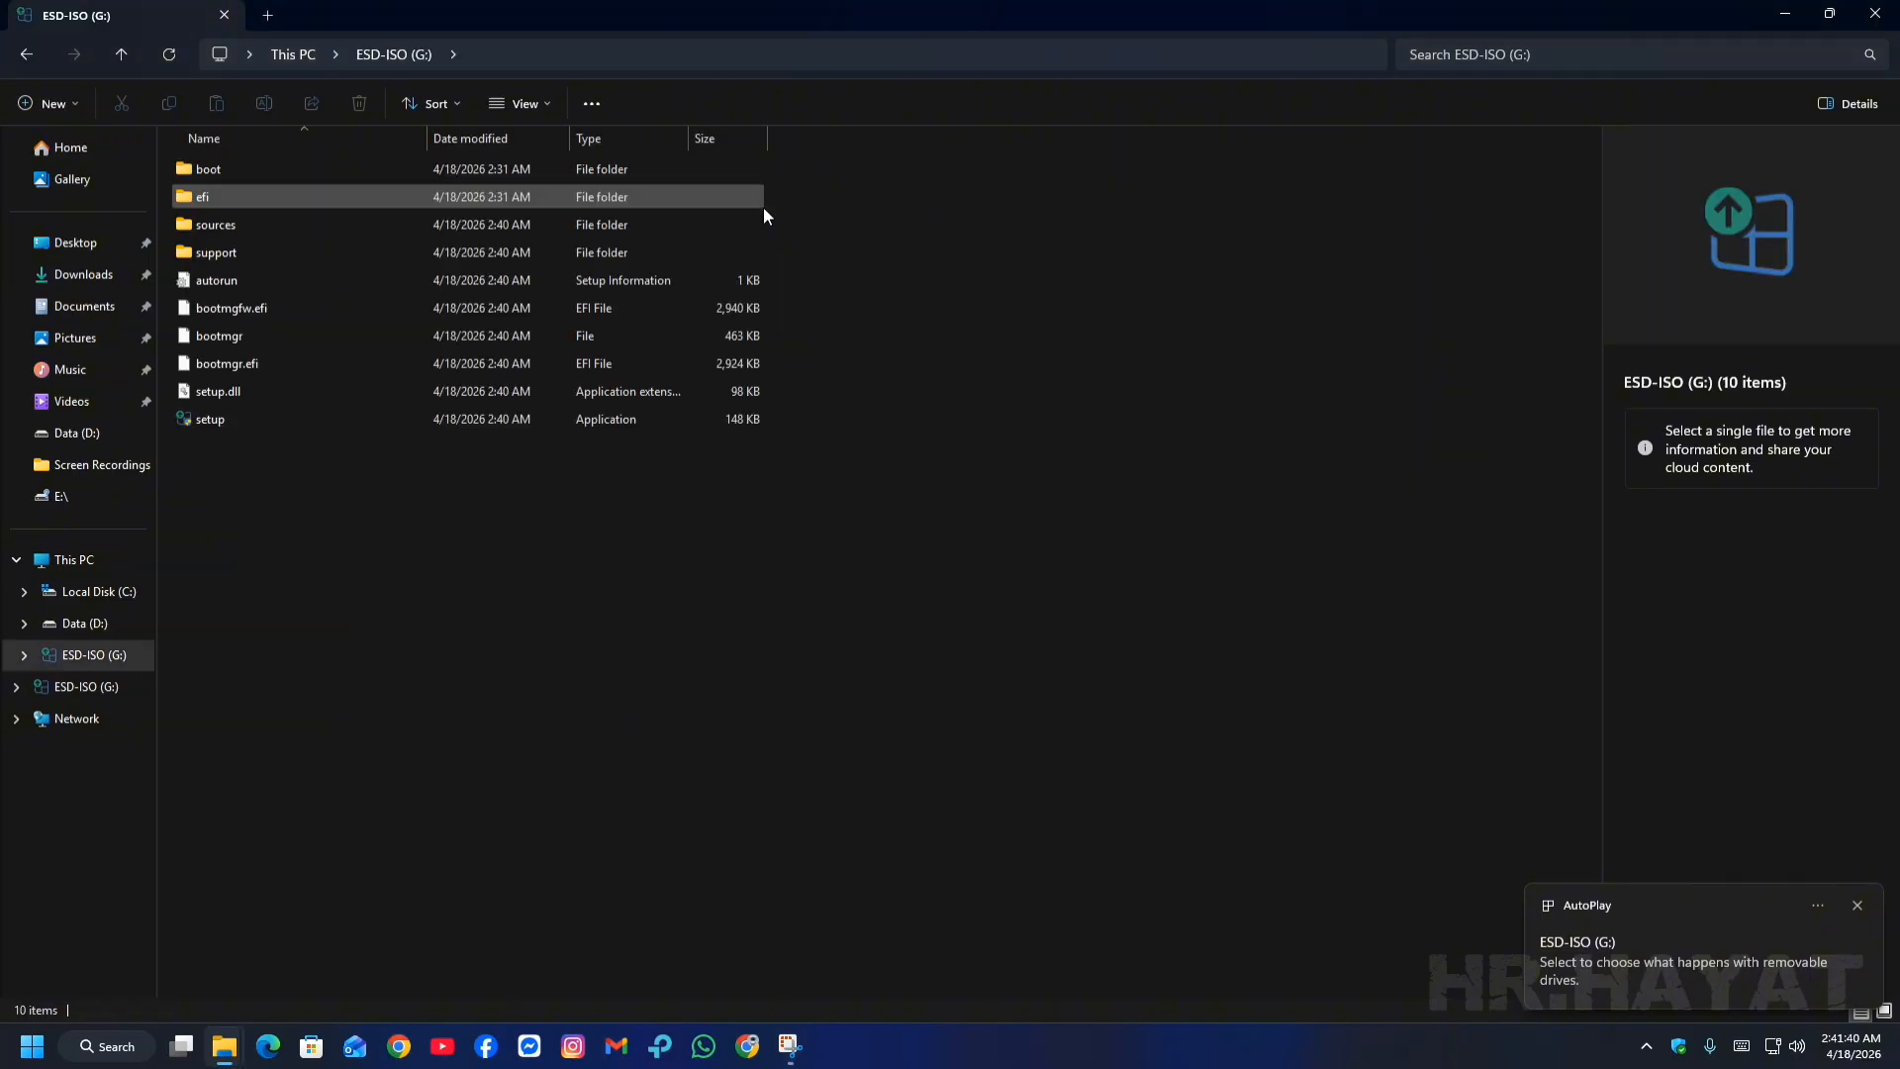
key("alt+Left")
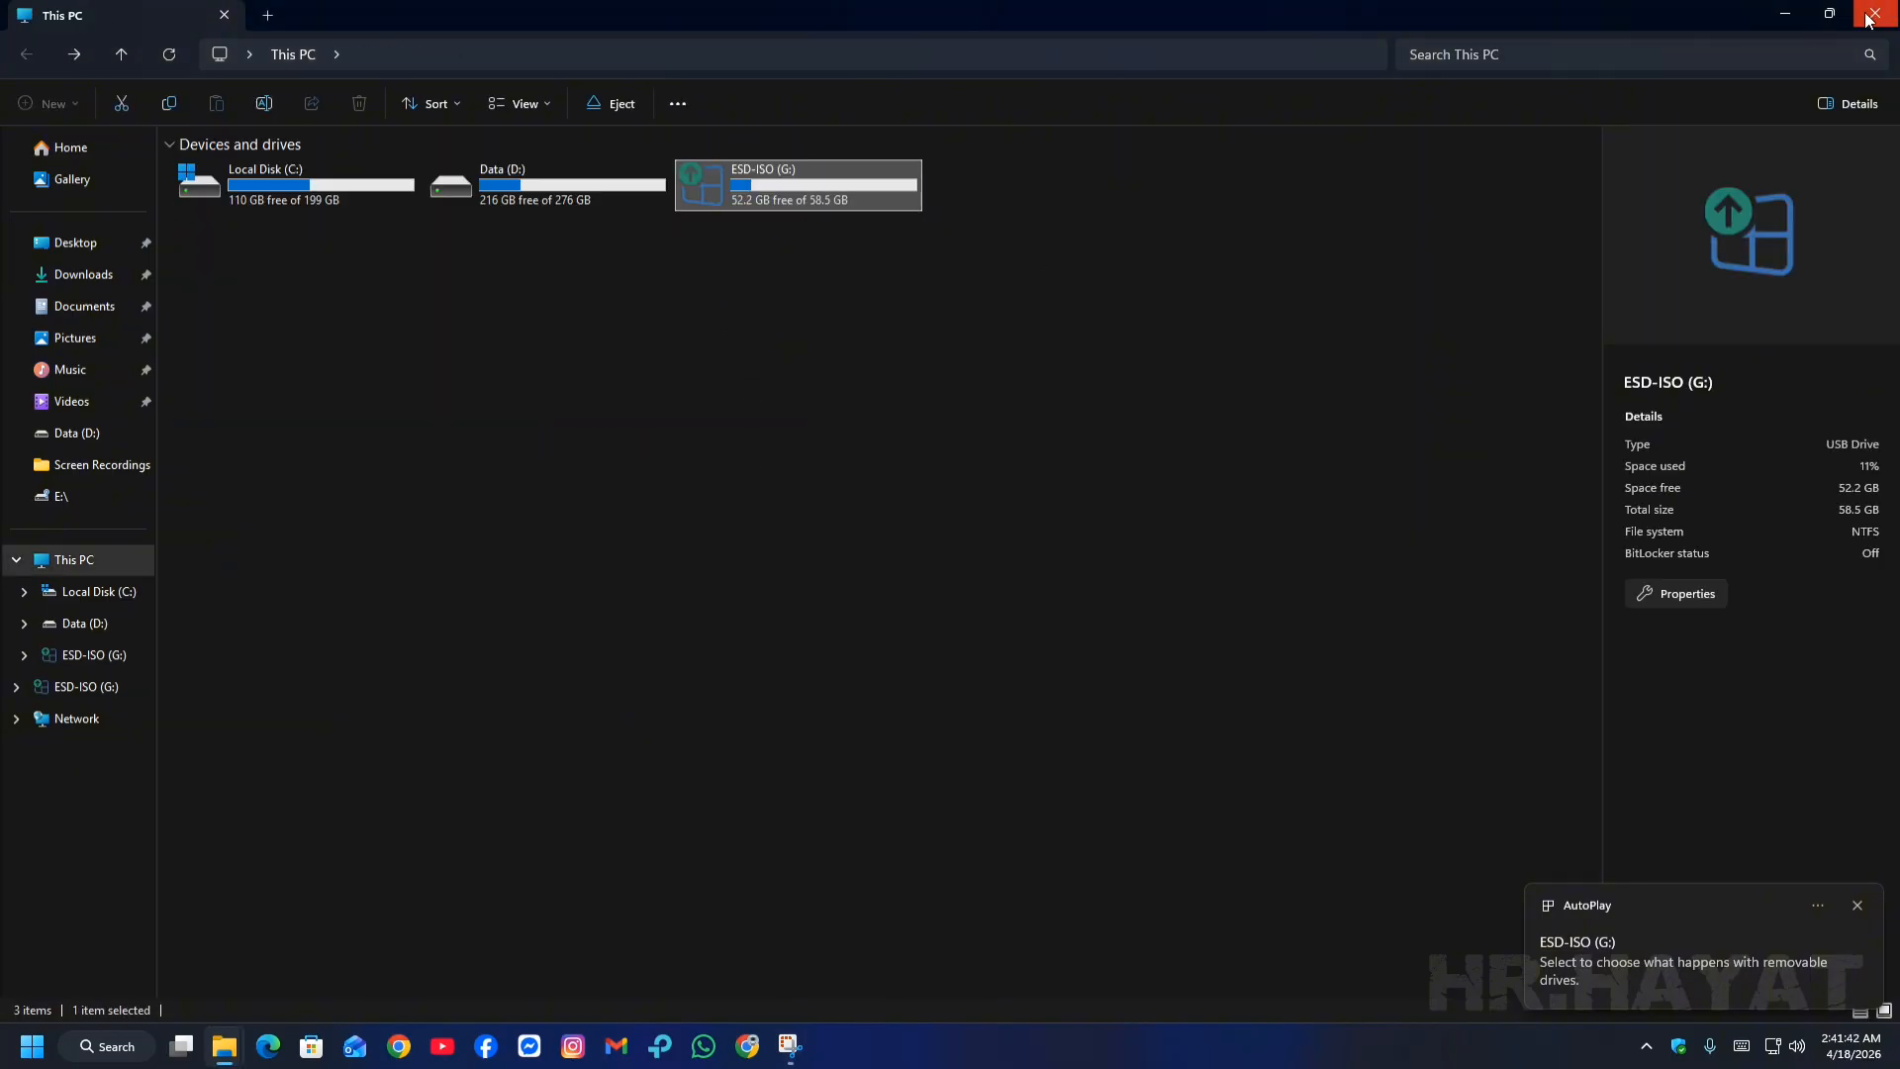